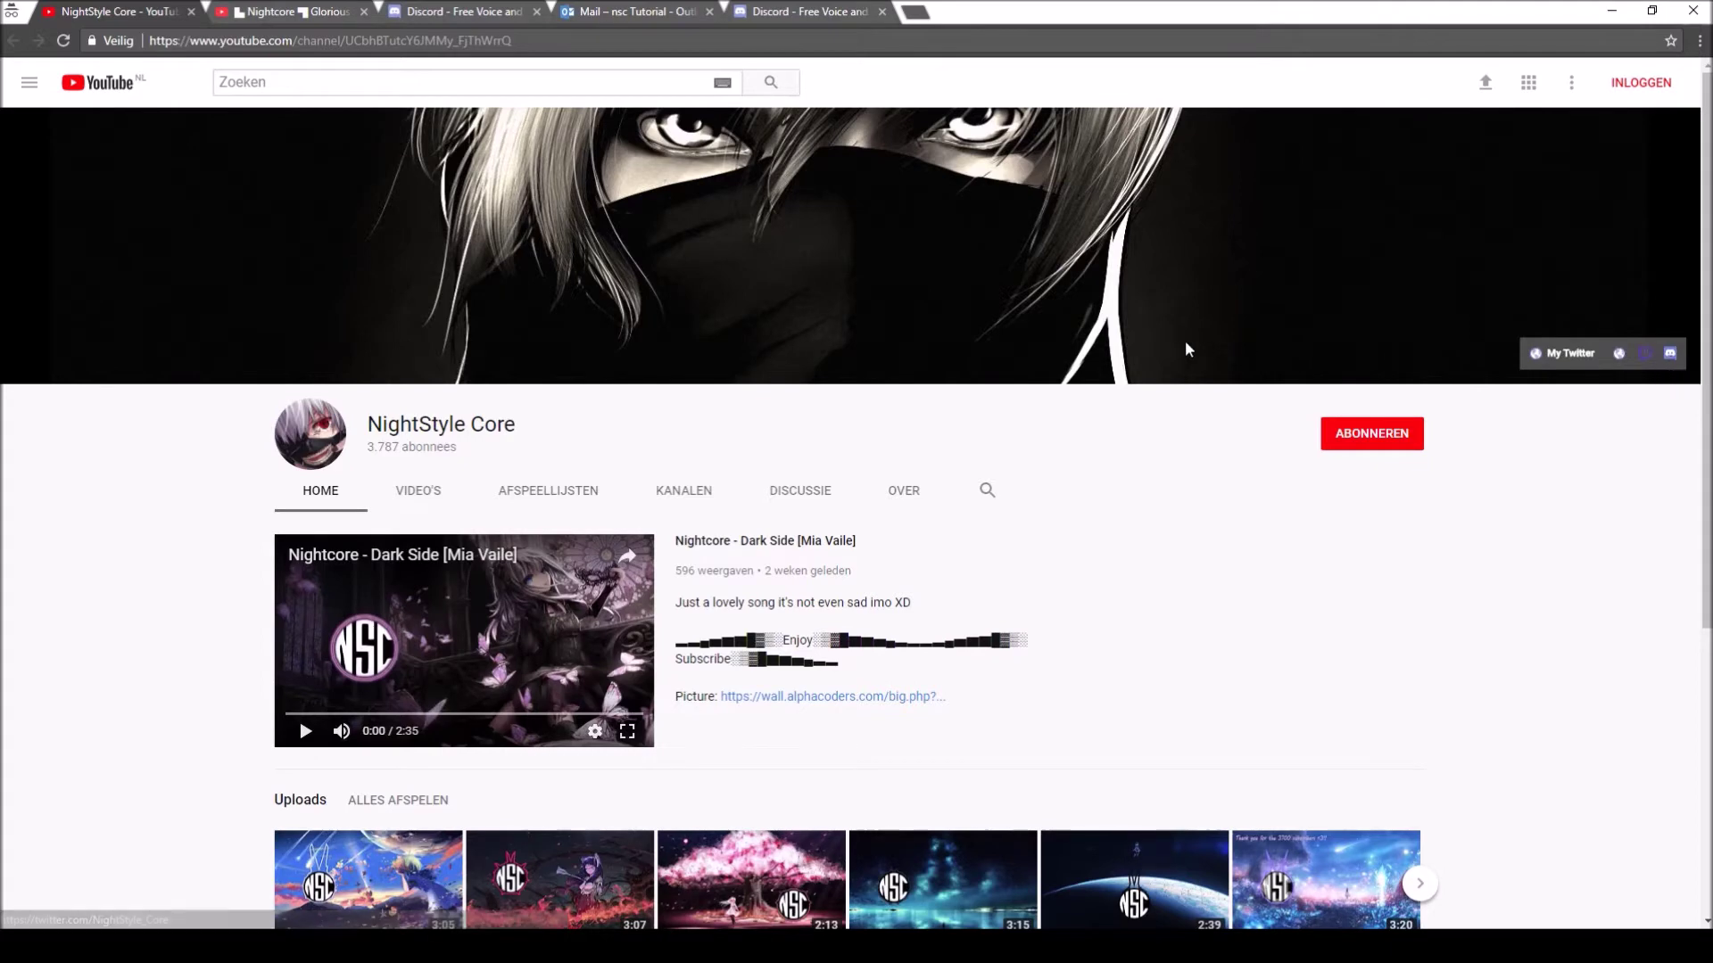
Step: Open the 'Nightcore Glorious [Macklemore ft Skylar Grey]' watch page from the NightStyle Core channel
left_click(282, 8)
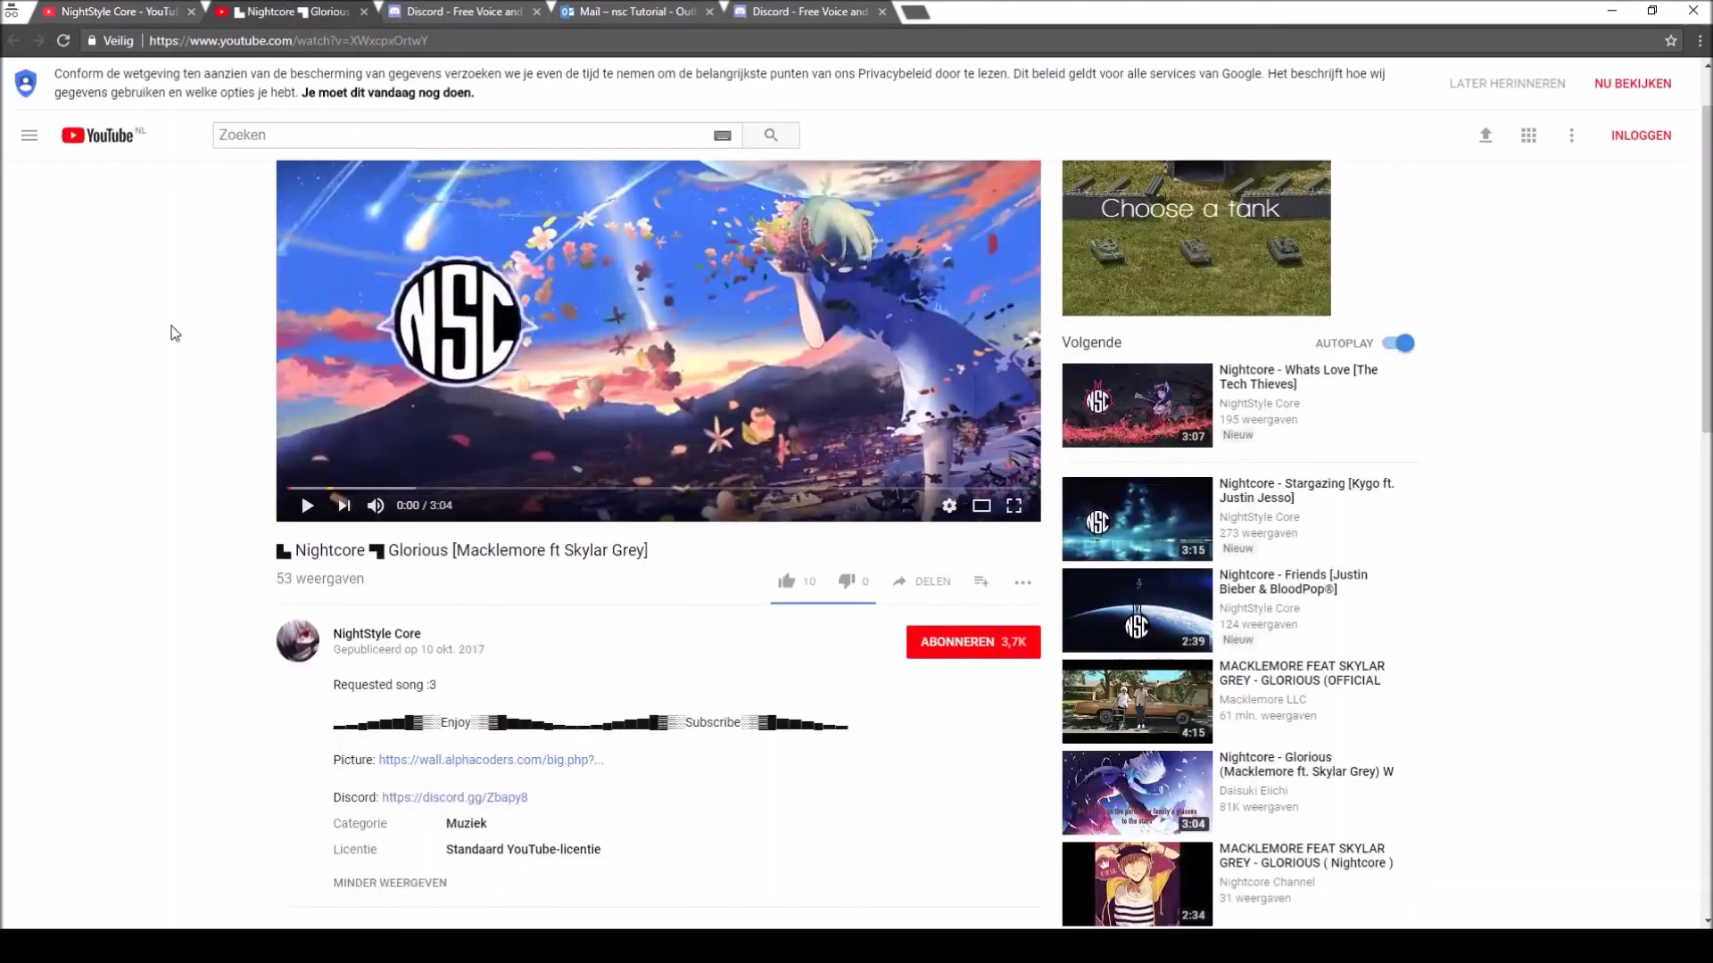
Step: Scroll down to the description's Discord invite link and back, then go to the Discord homepage tab
scroll(458, 636, "down", 2)
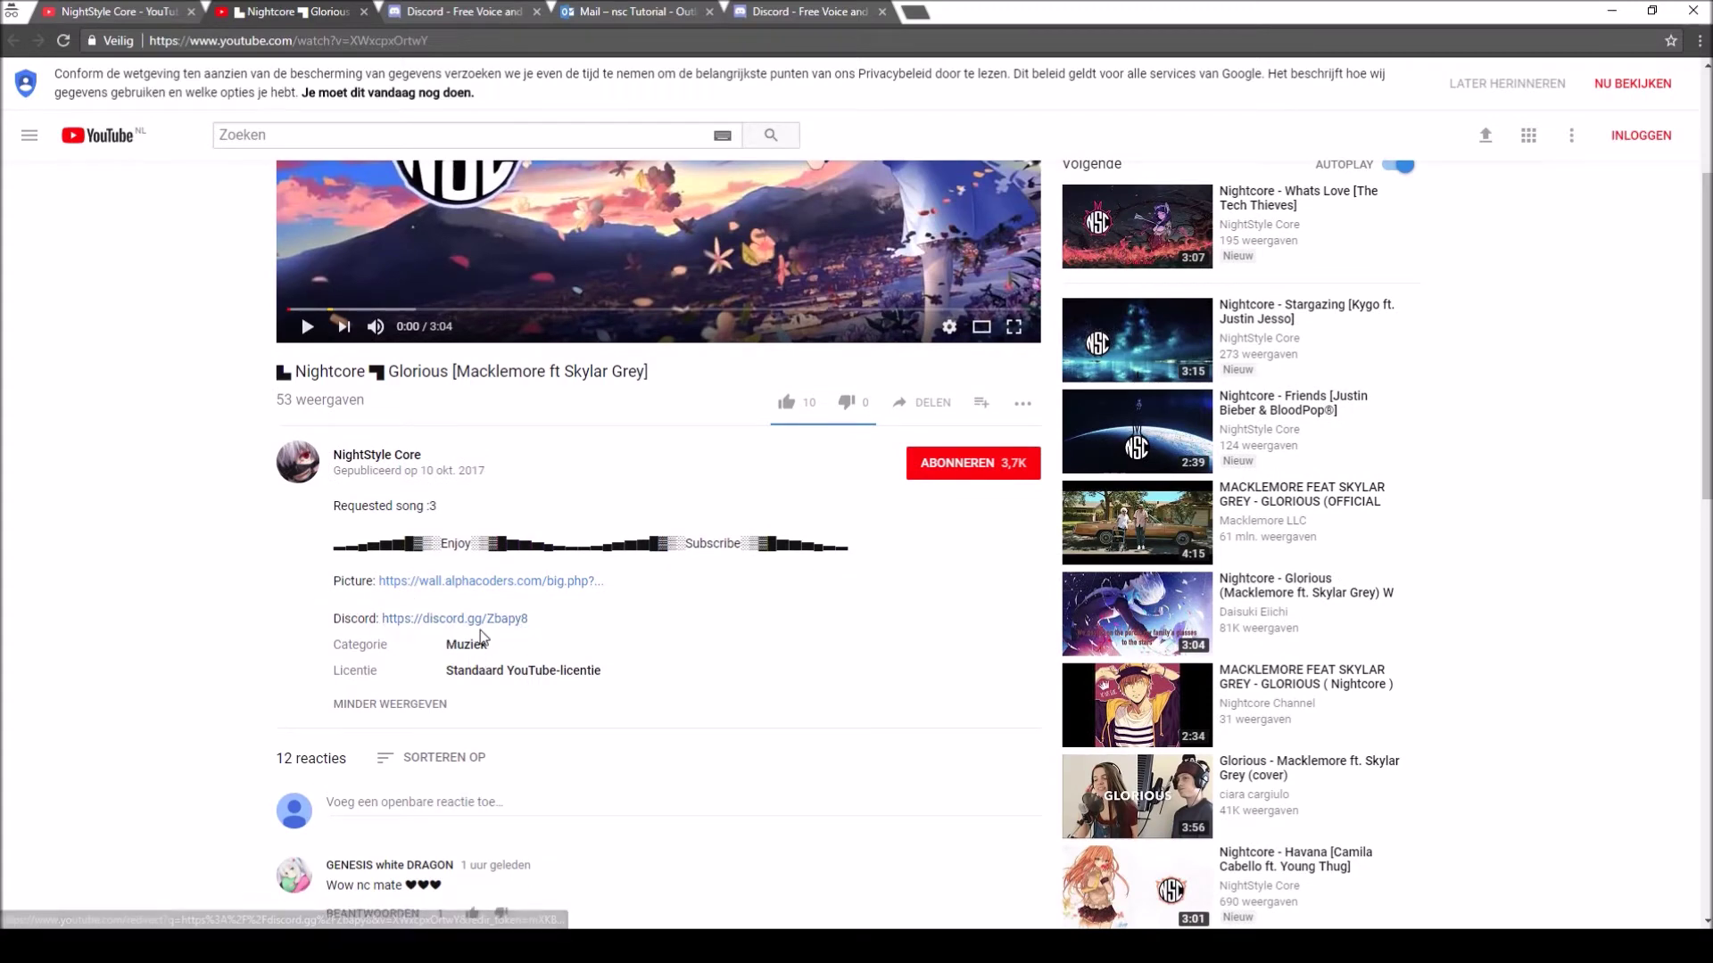
scroll(438, 631, "up", 3)
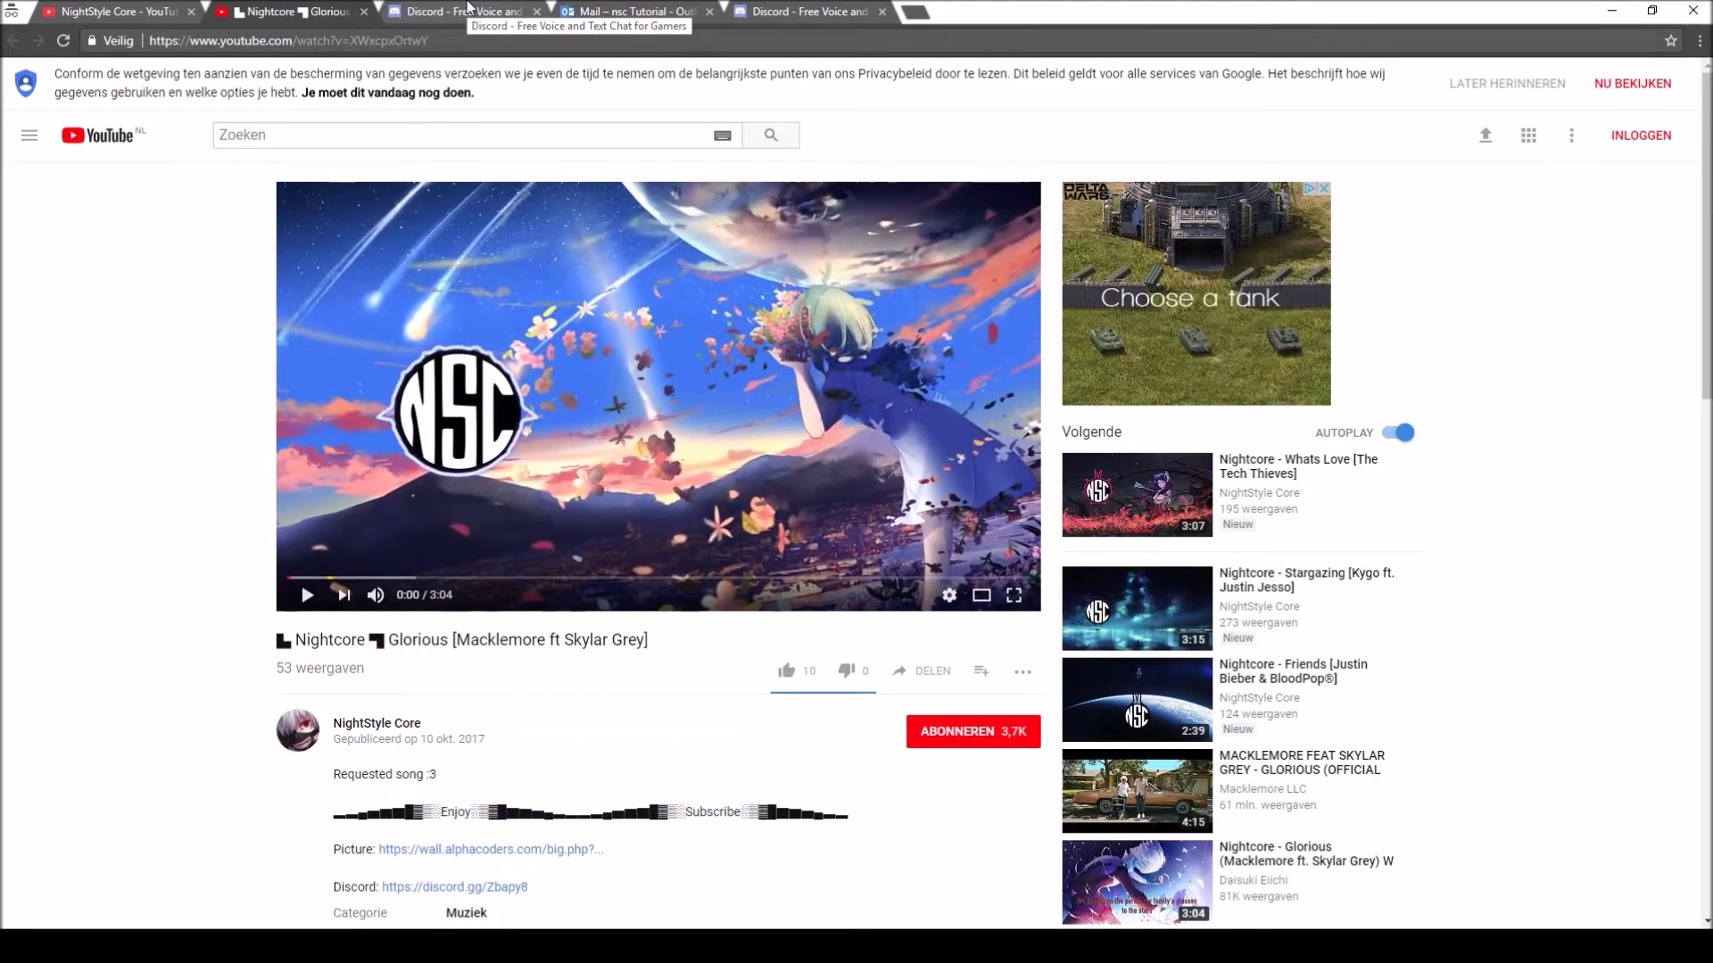
left_click(467, 7)
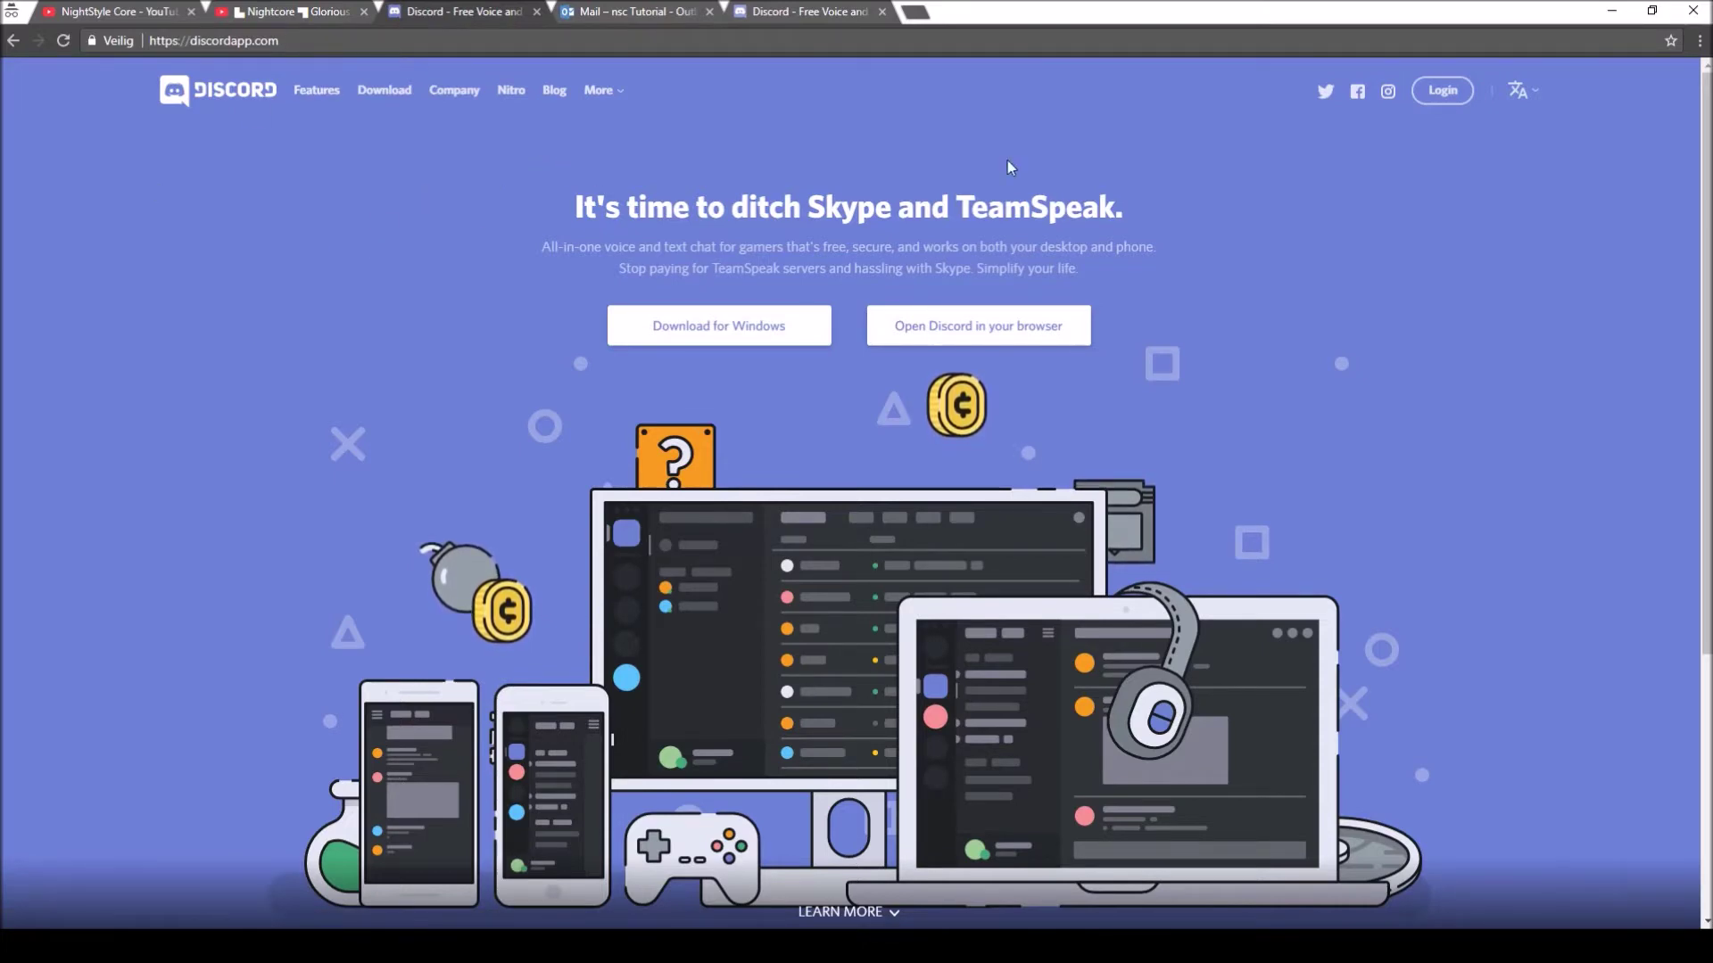
Step: From Login, choose Registreren and submit a new account with e-mail, username and password
left_click(1440, 93)
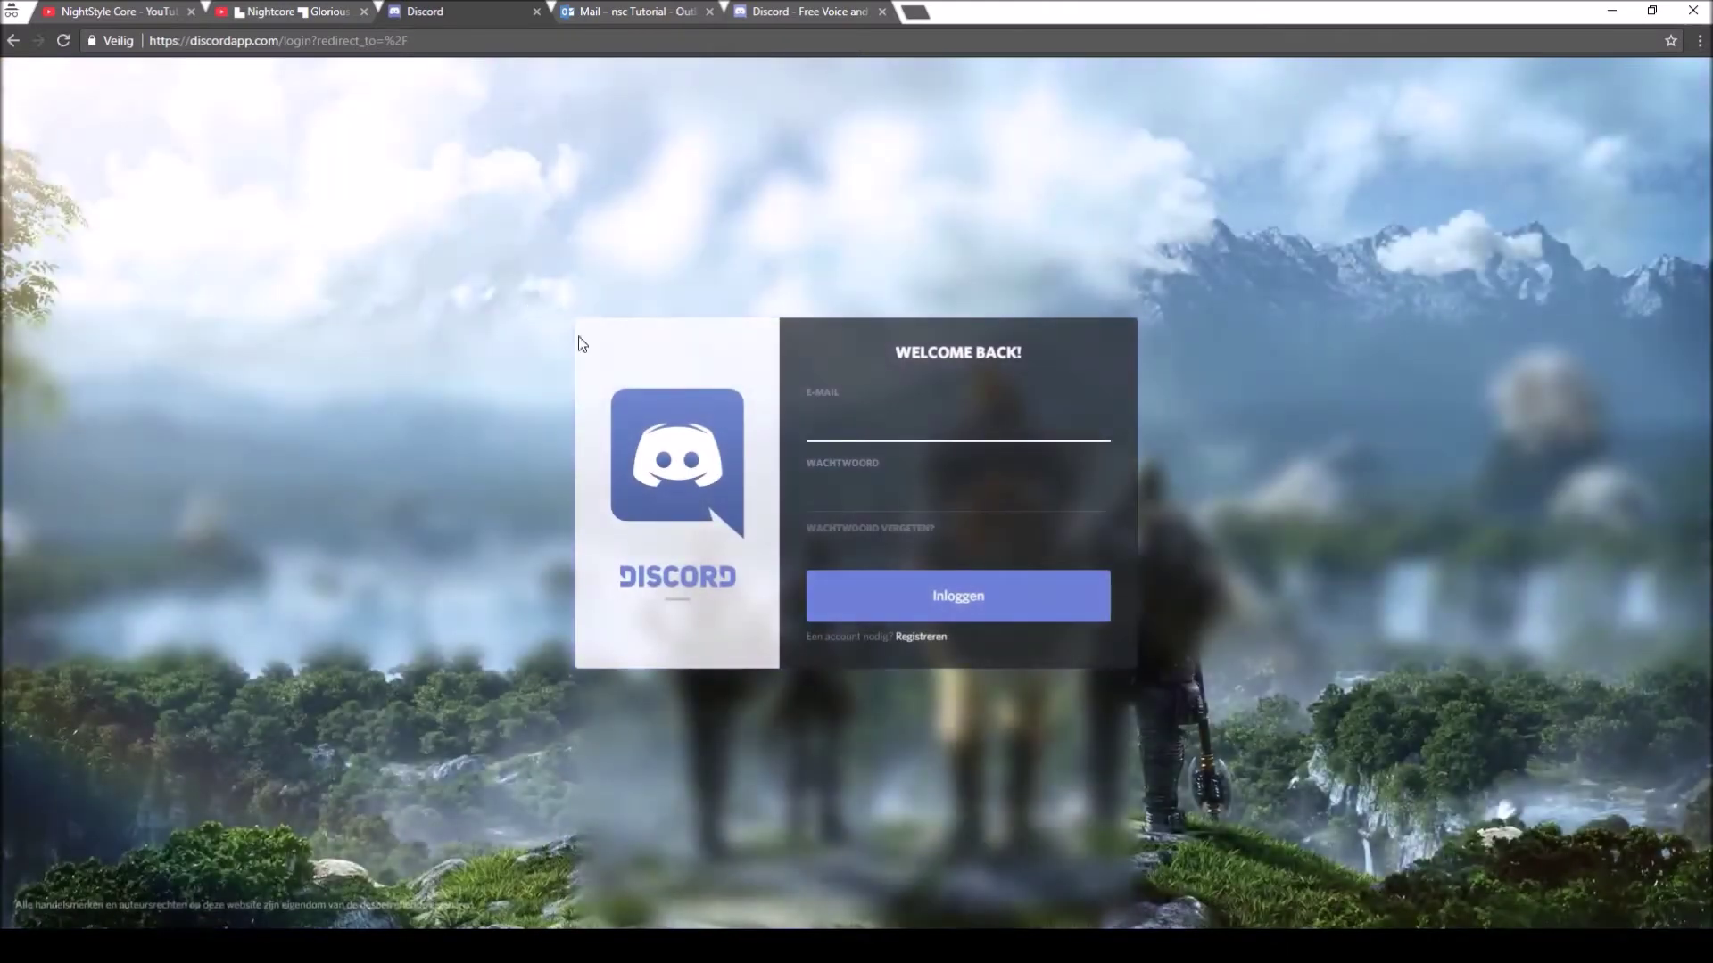
left_click(930, 644)
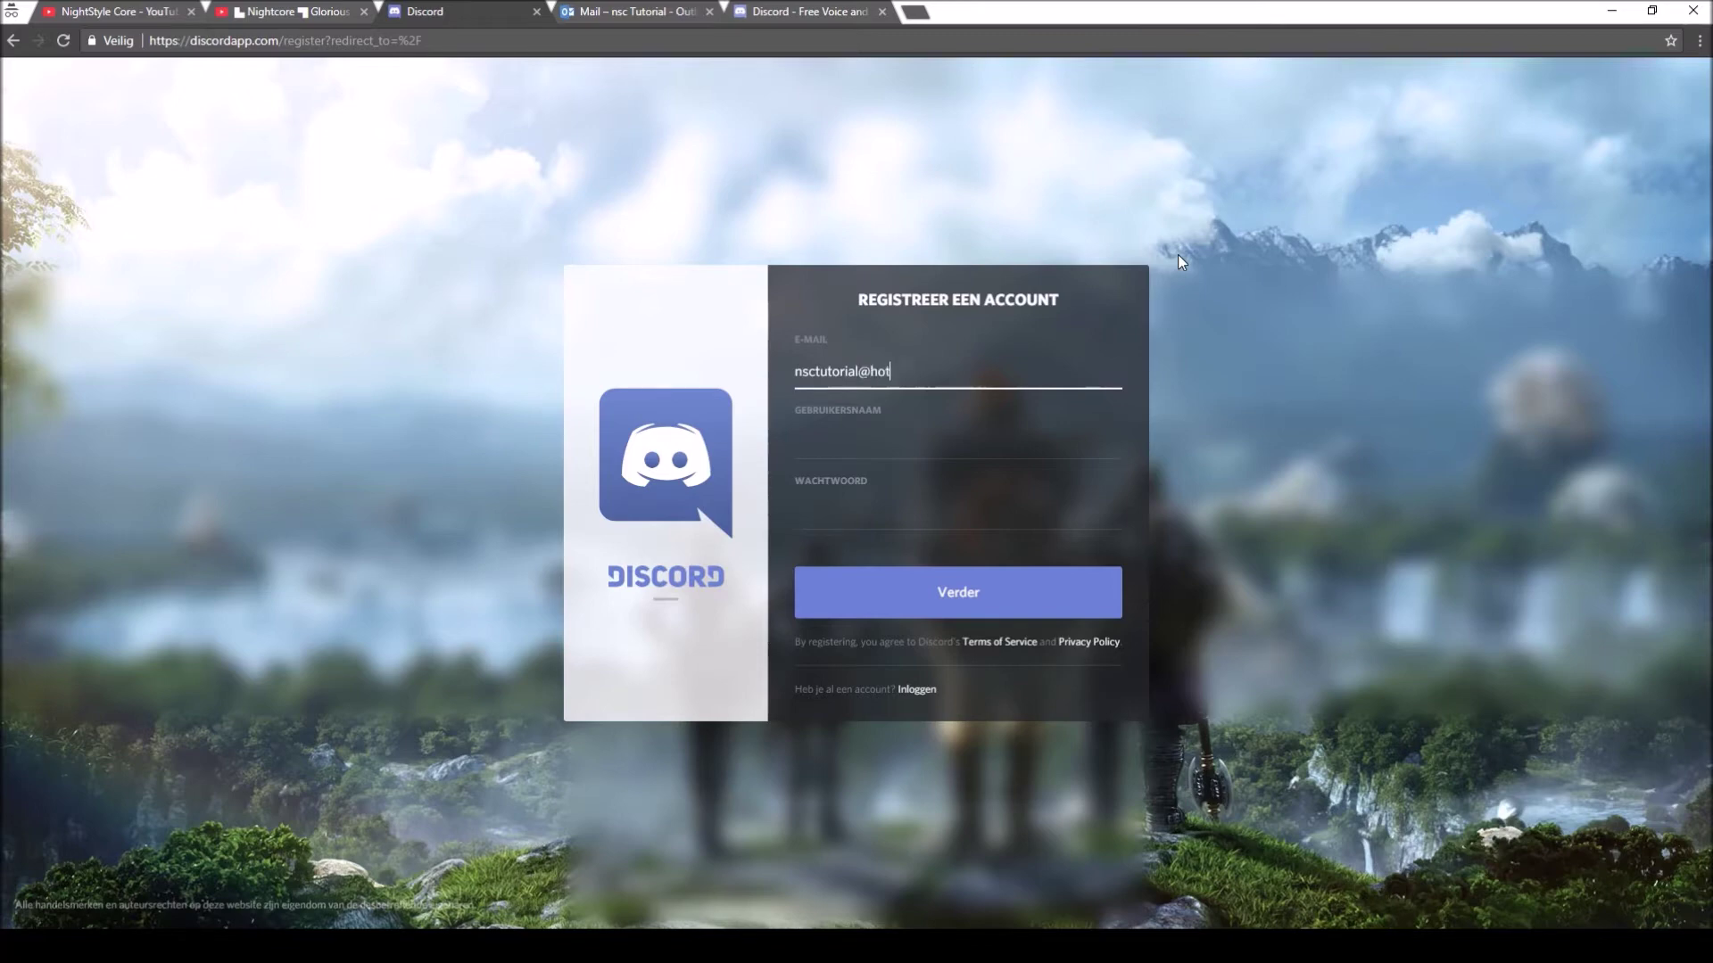
type("mail.com")
key("Tab")
type("NscTutorial")
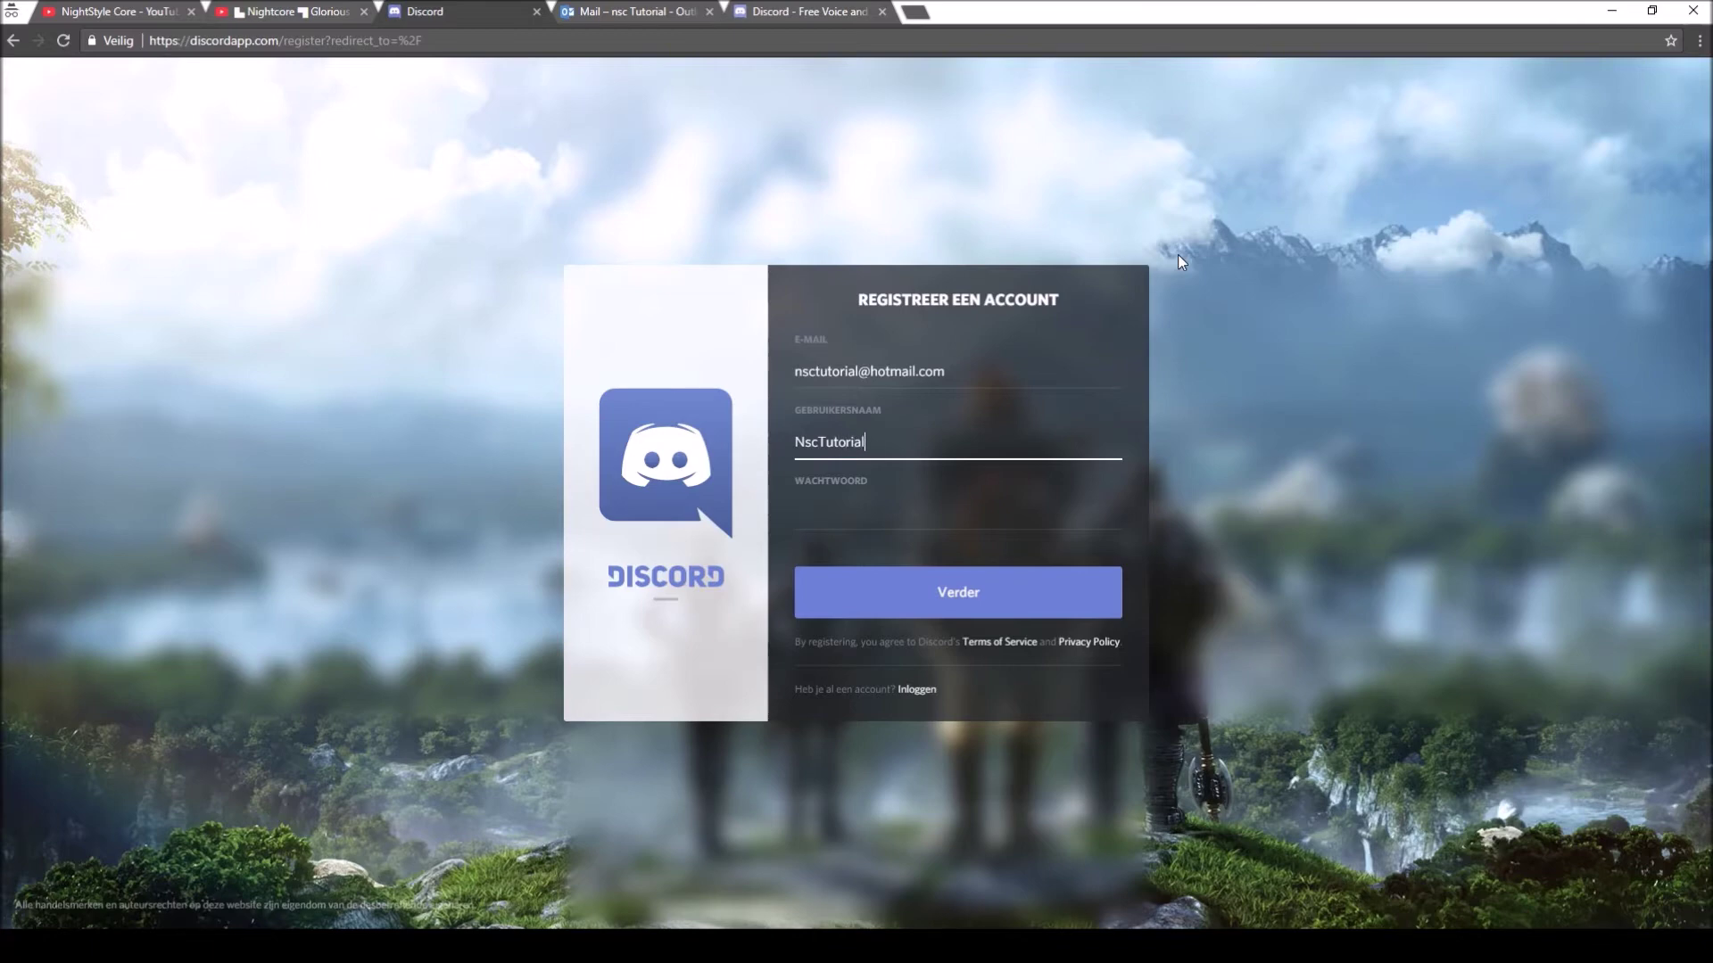
key("Tab")
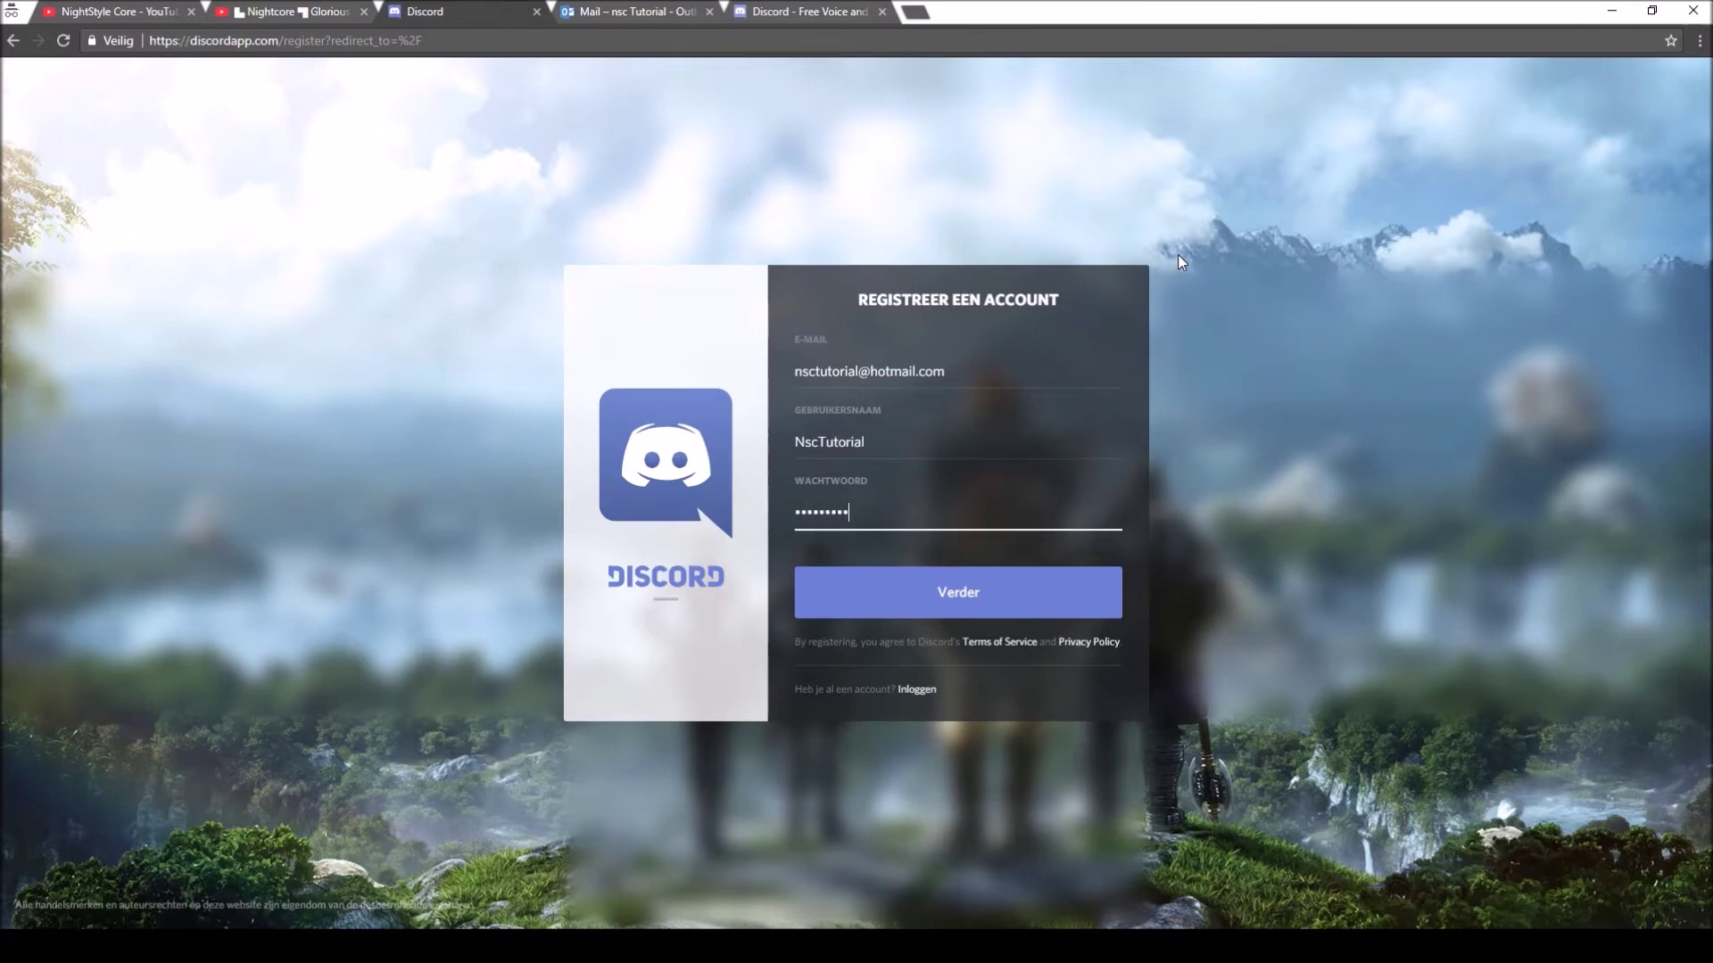
key("Return")
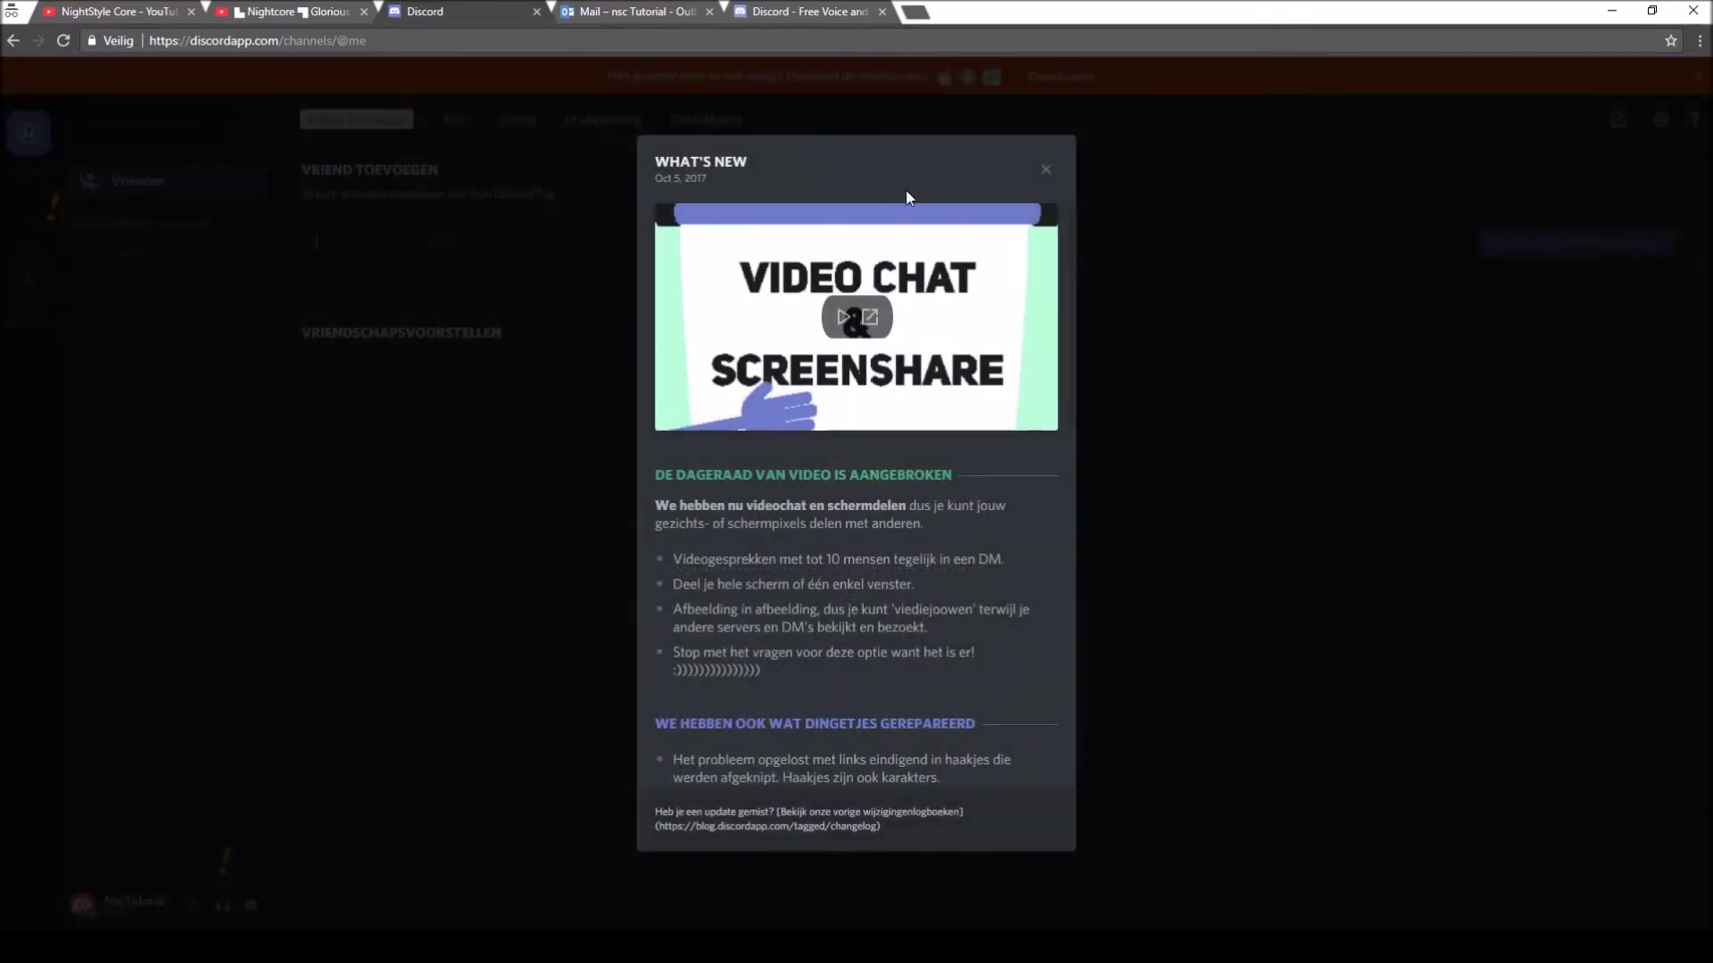
Step: Close What's New, skip server setup, dismiss both hint tips, and switch to the Outlook inbox
left_click(1046, 167)
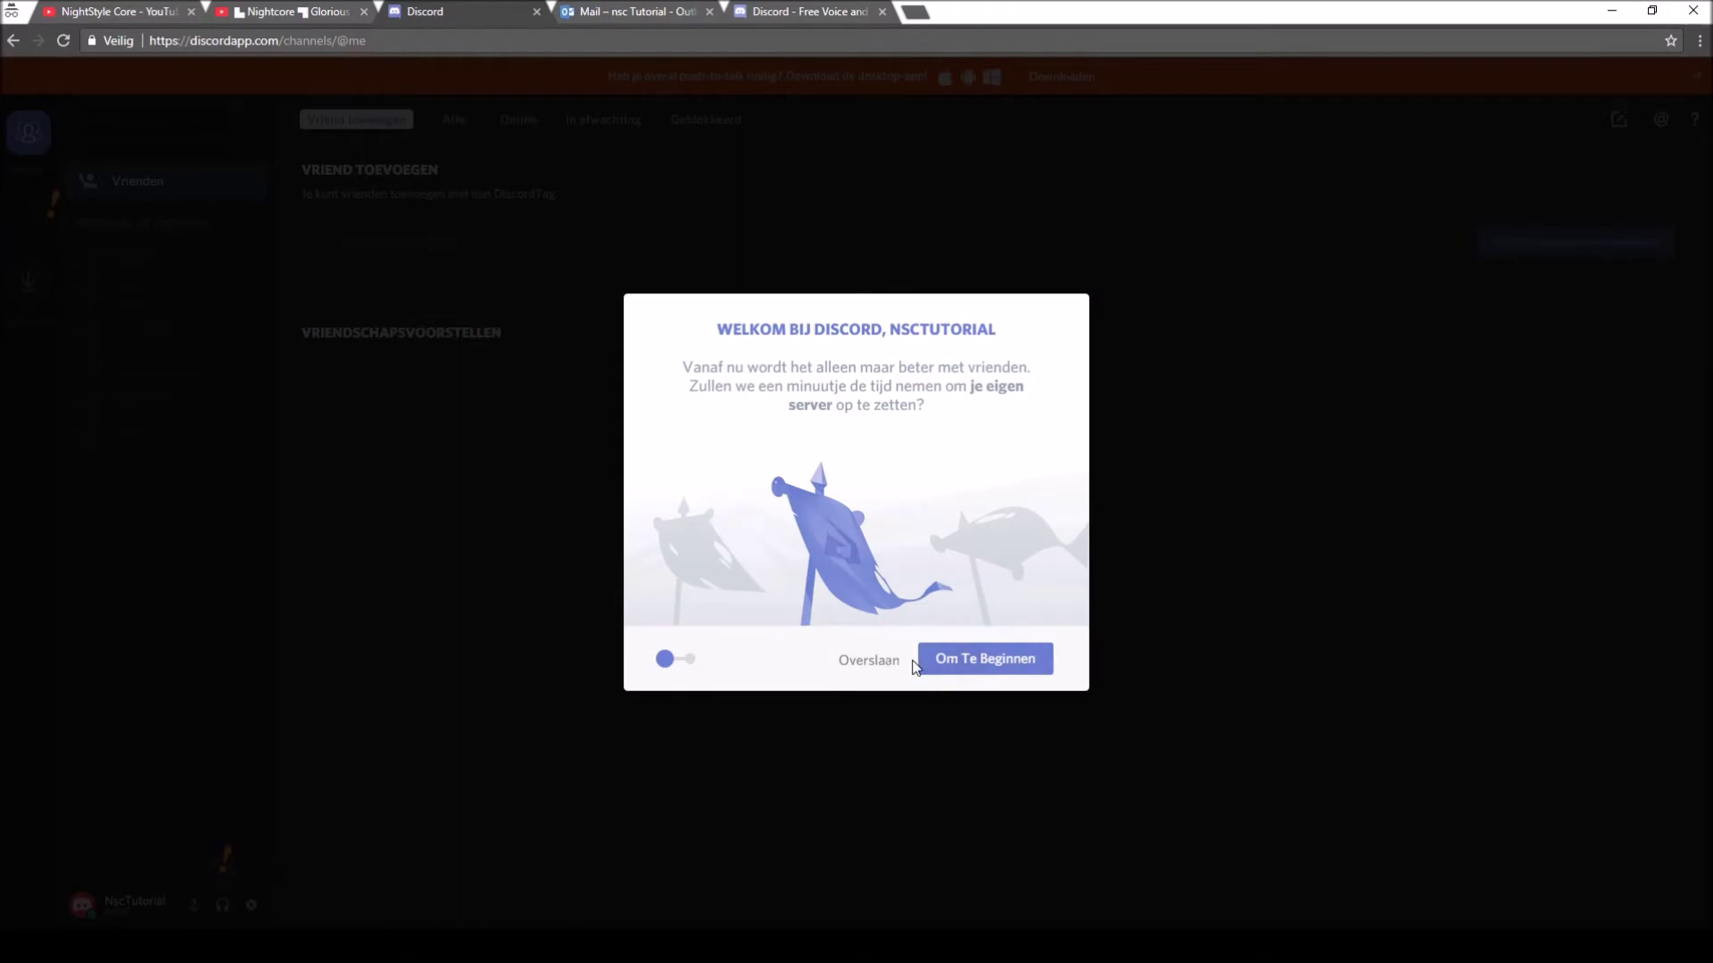
left_click(870, 664)
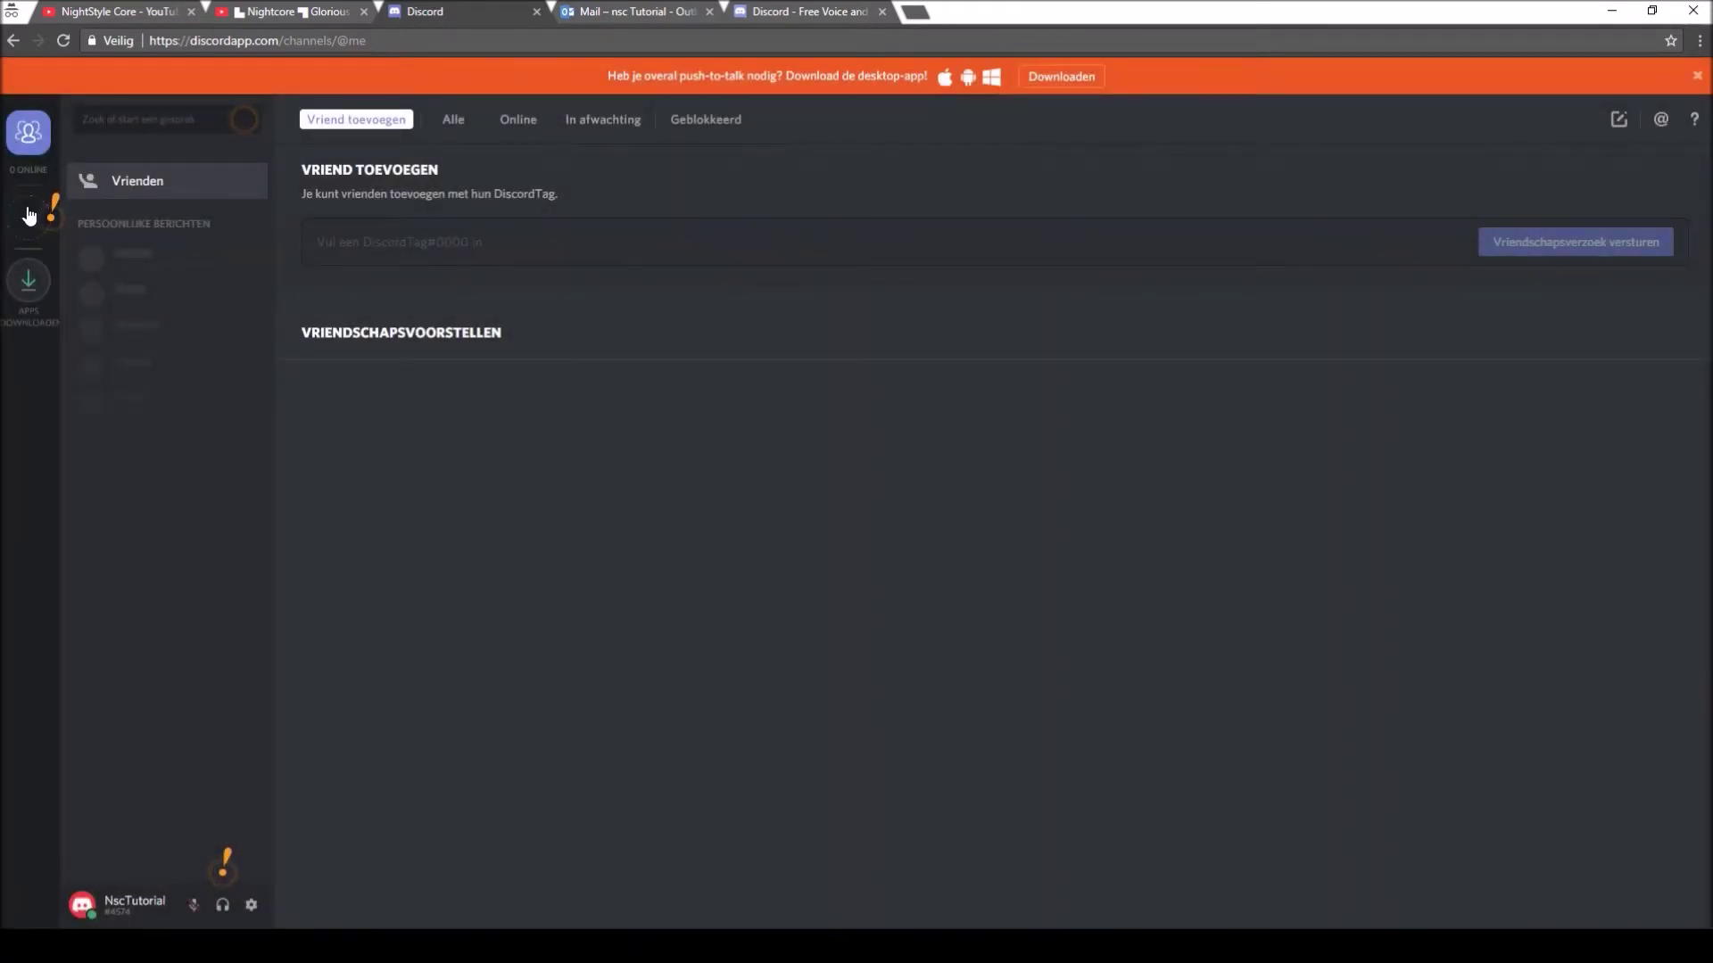
left_click(61, 216)
left_click(361, 421)
left_click(243, 119)
left_click(554, 305)
left_click(617, 7)
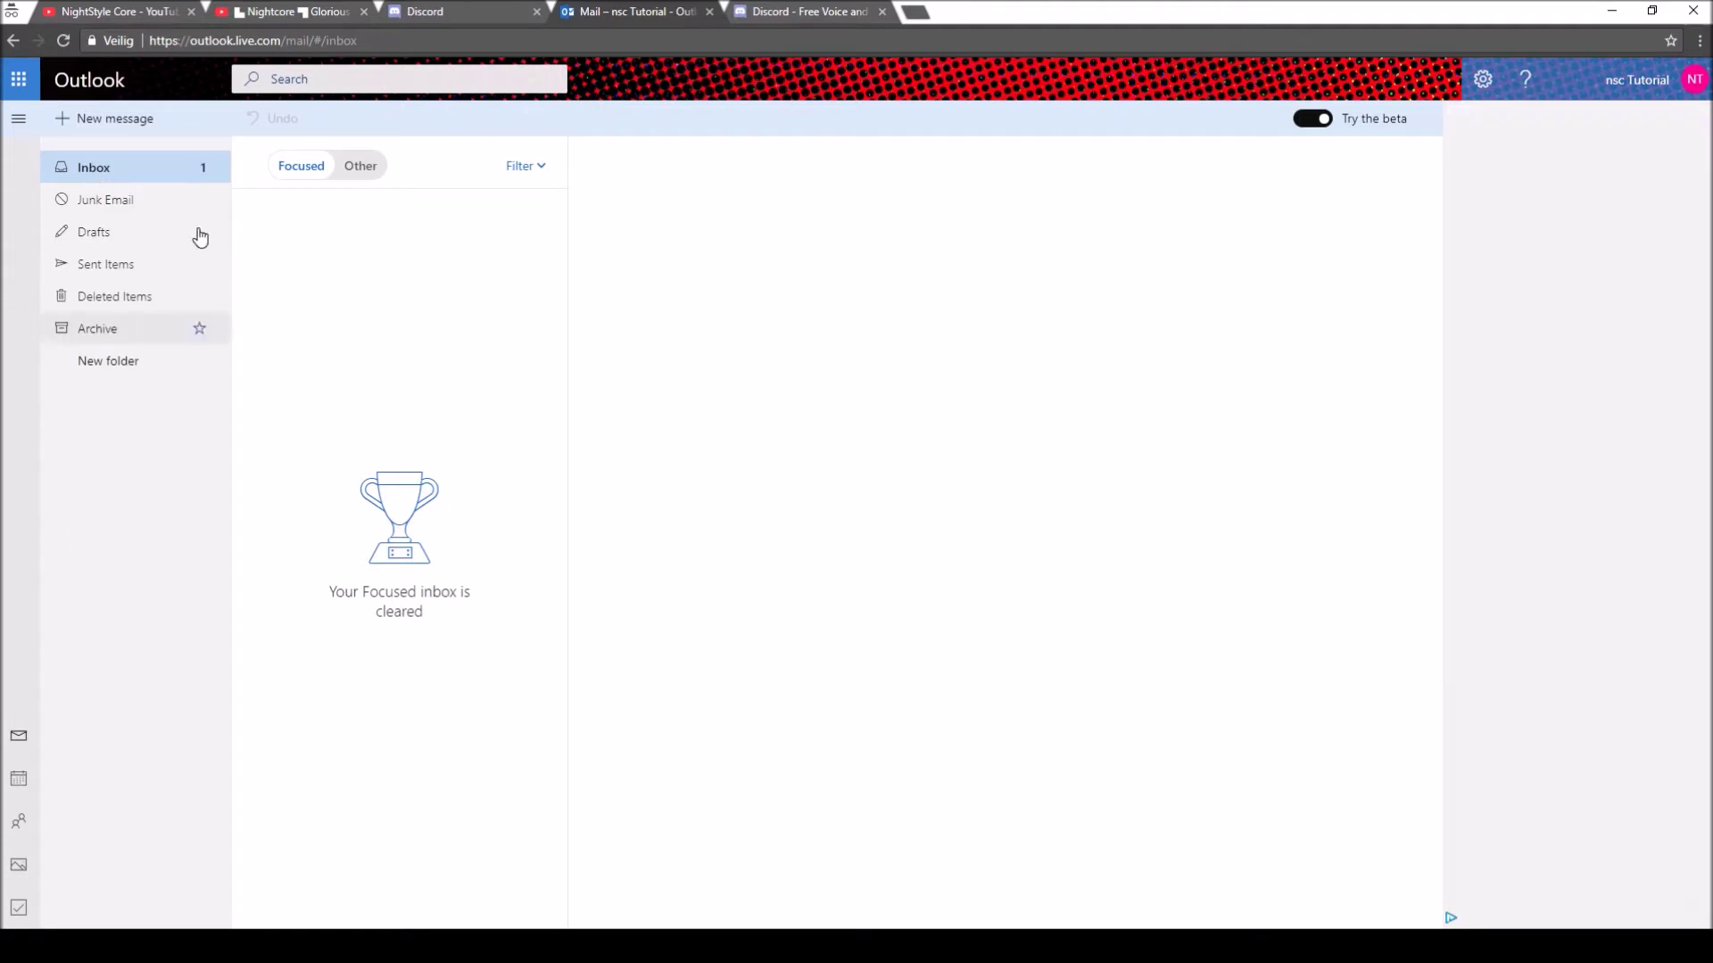
Step: Open Discord's 'Verify Email Address' mail under the Other tab and follow its verify link
left_click(373, 165)
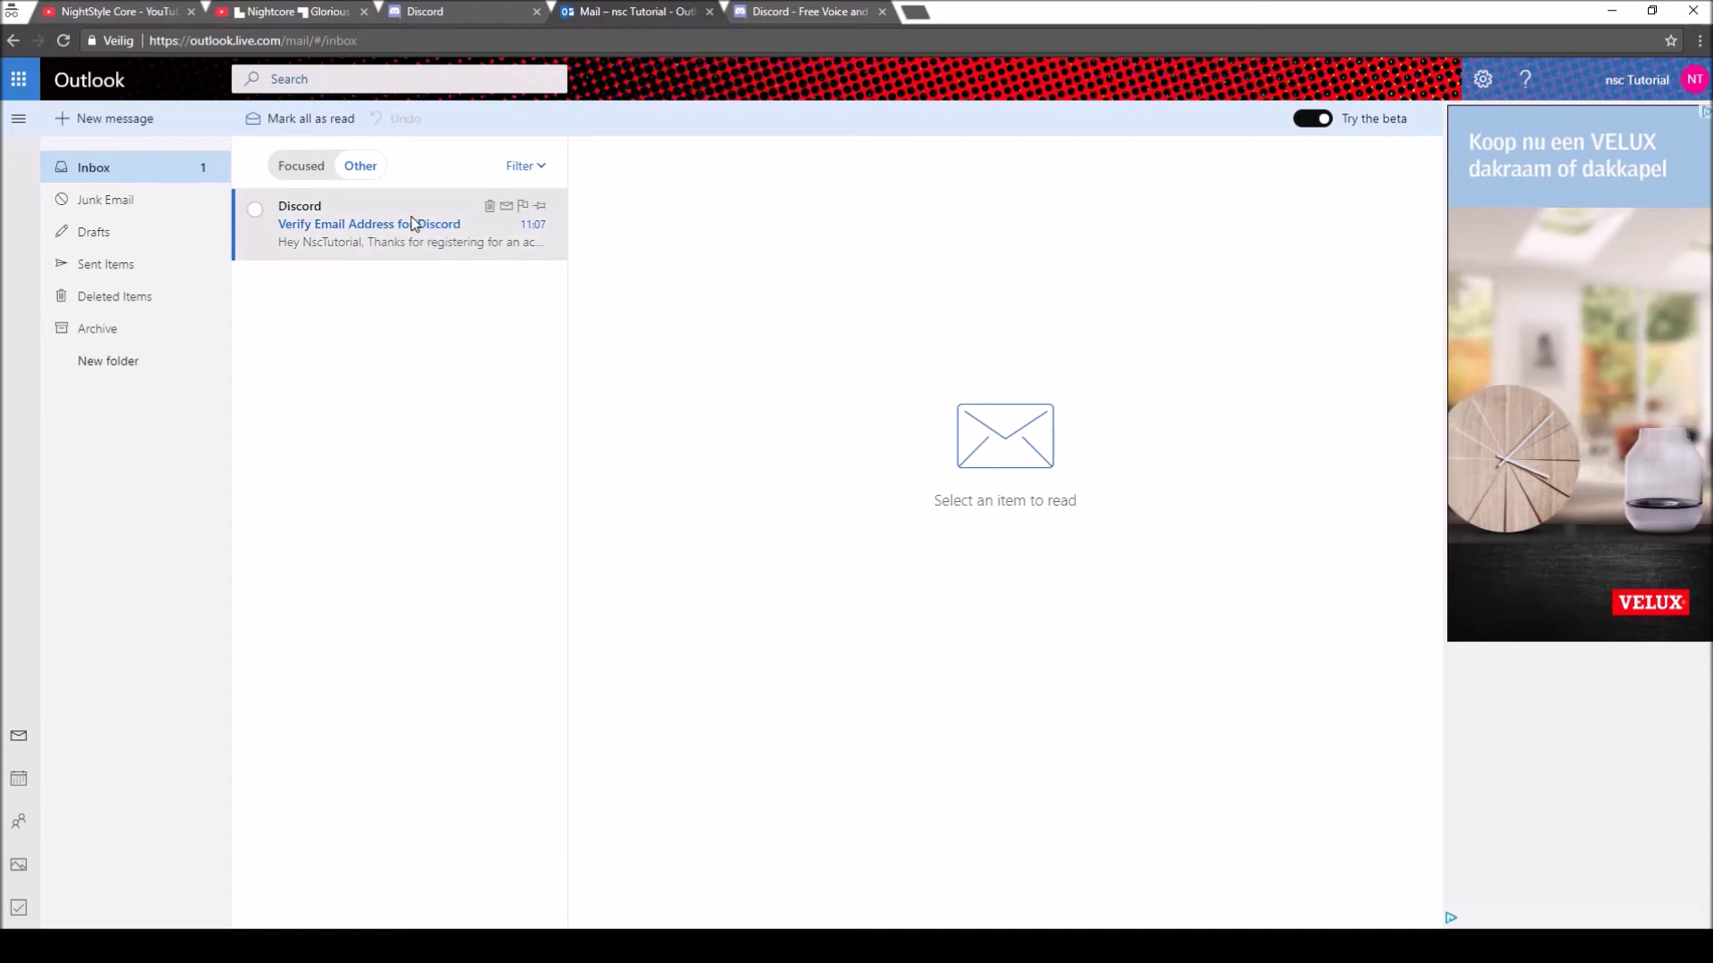
left_click(412, 224)
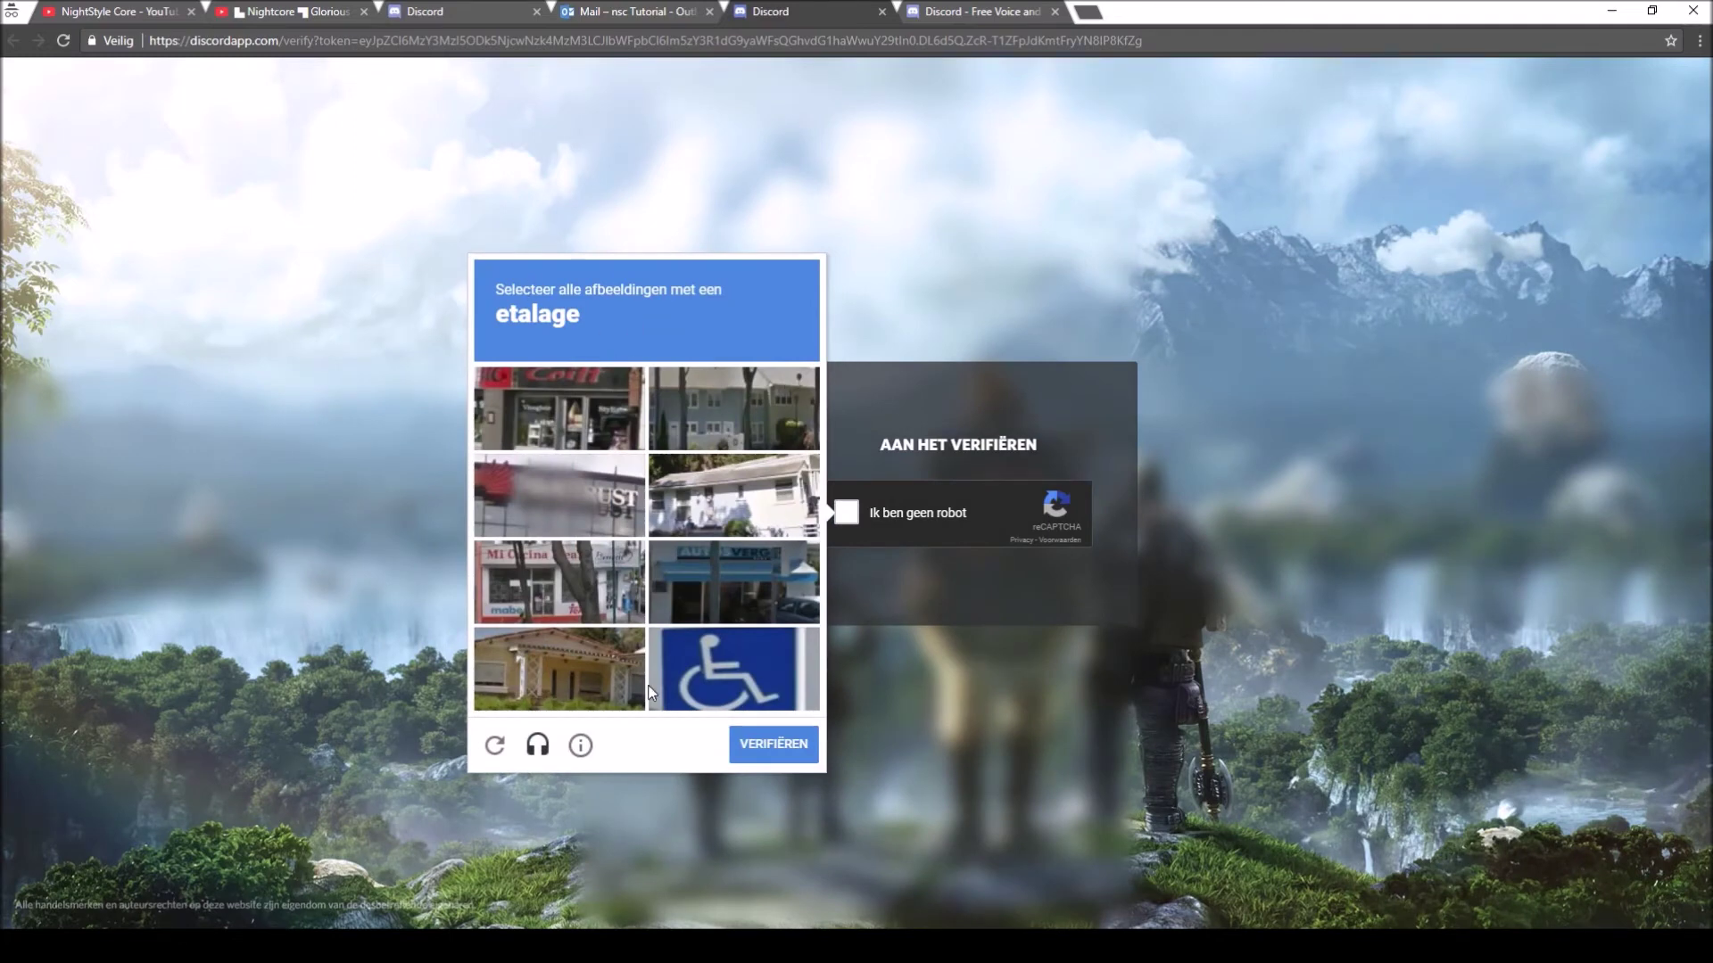
Step: Select the three storefront pictures in the reCAPTCHA and submit with Verifiëren
left_click(615, 433)
left_click(661, 557)
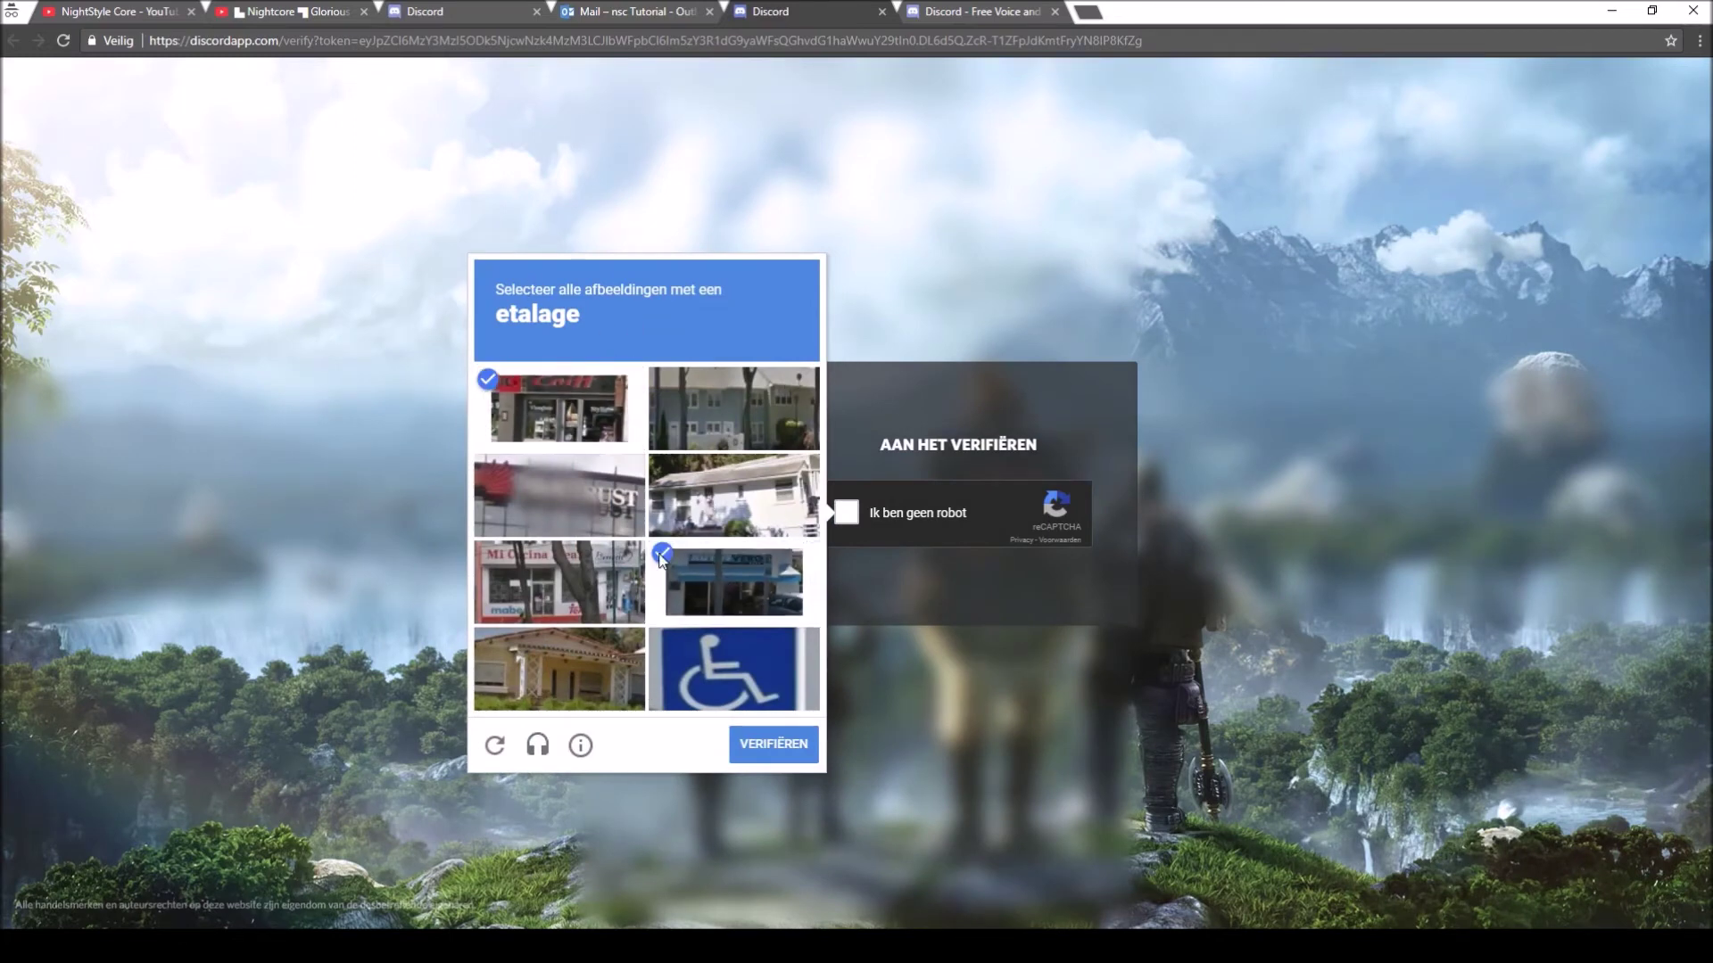
left_click(571, 596)
left_click(785, 746)
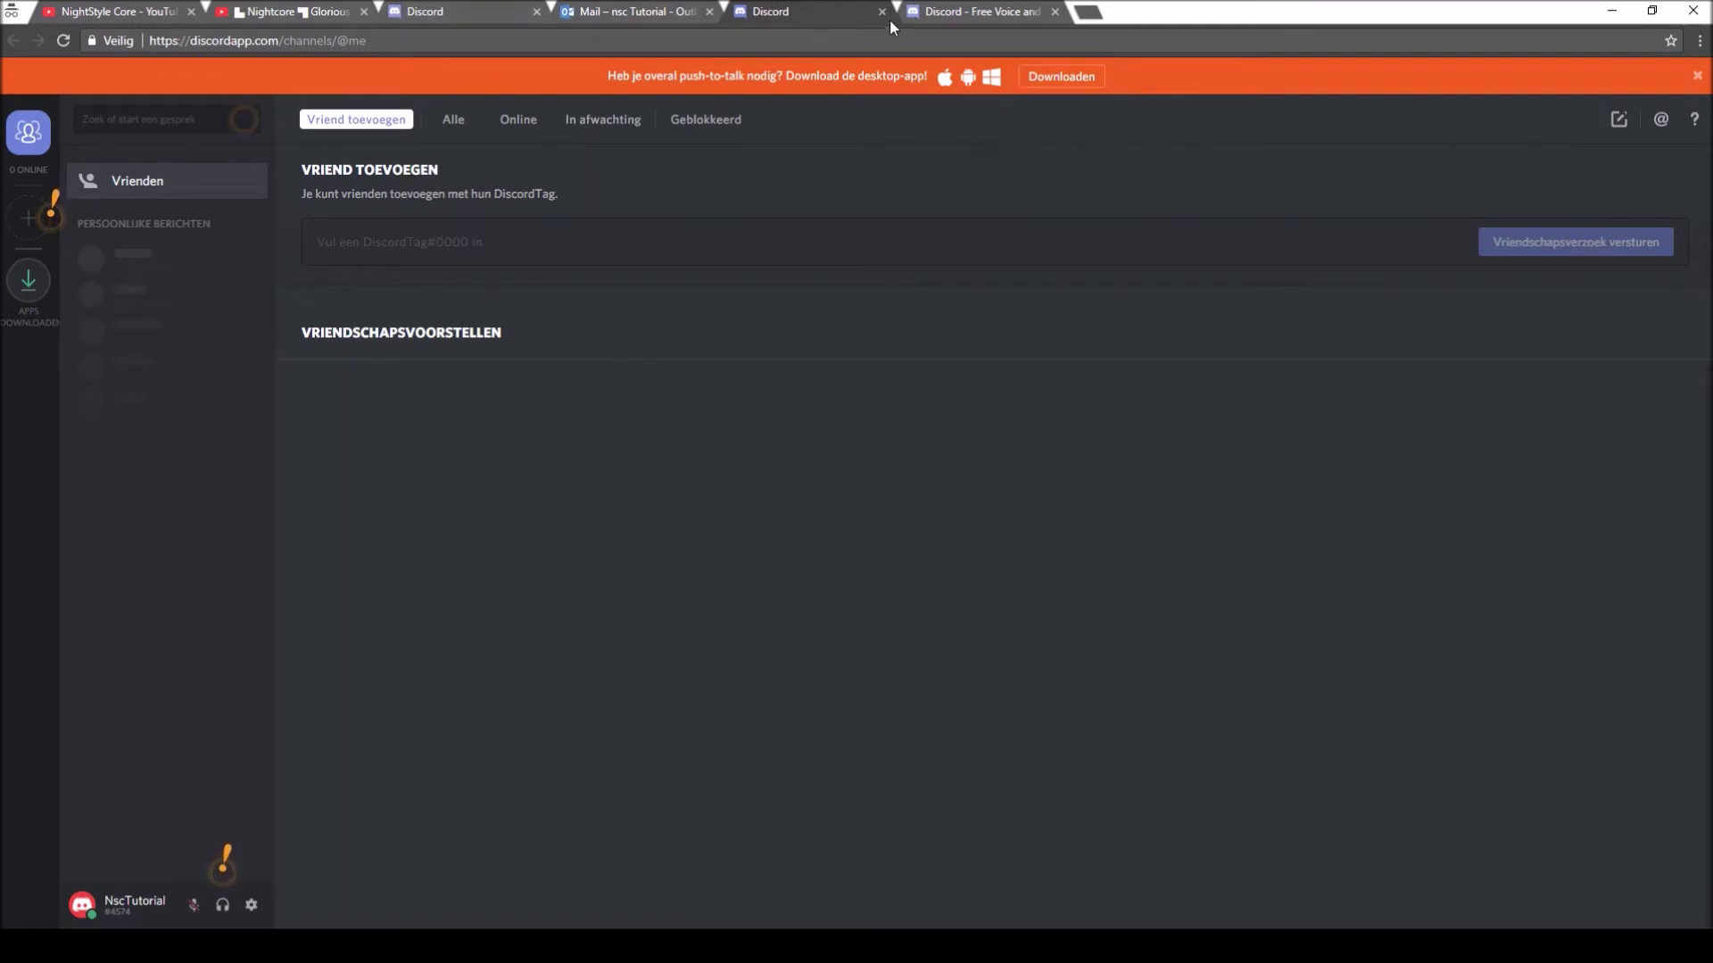
Step: Close the duplicate Discord browser tabs, leaving the discordapp.com homepage
left_click(883, 12)
left_click(501, 5)
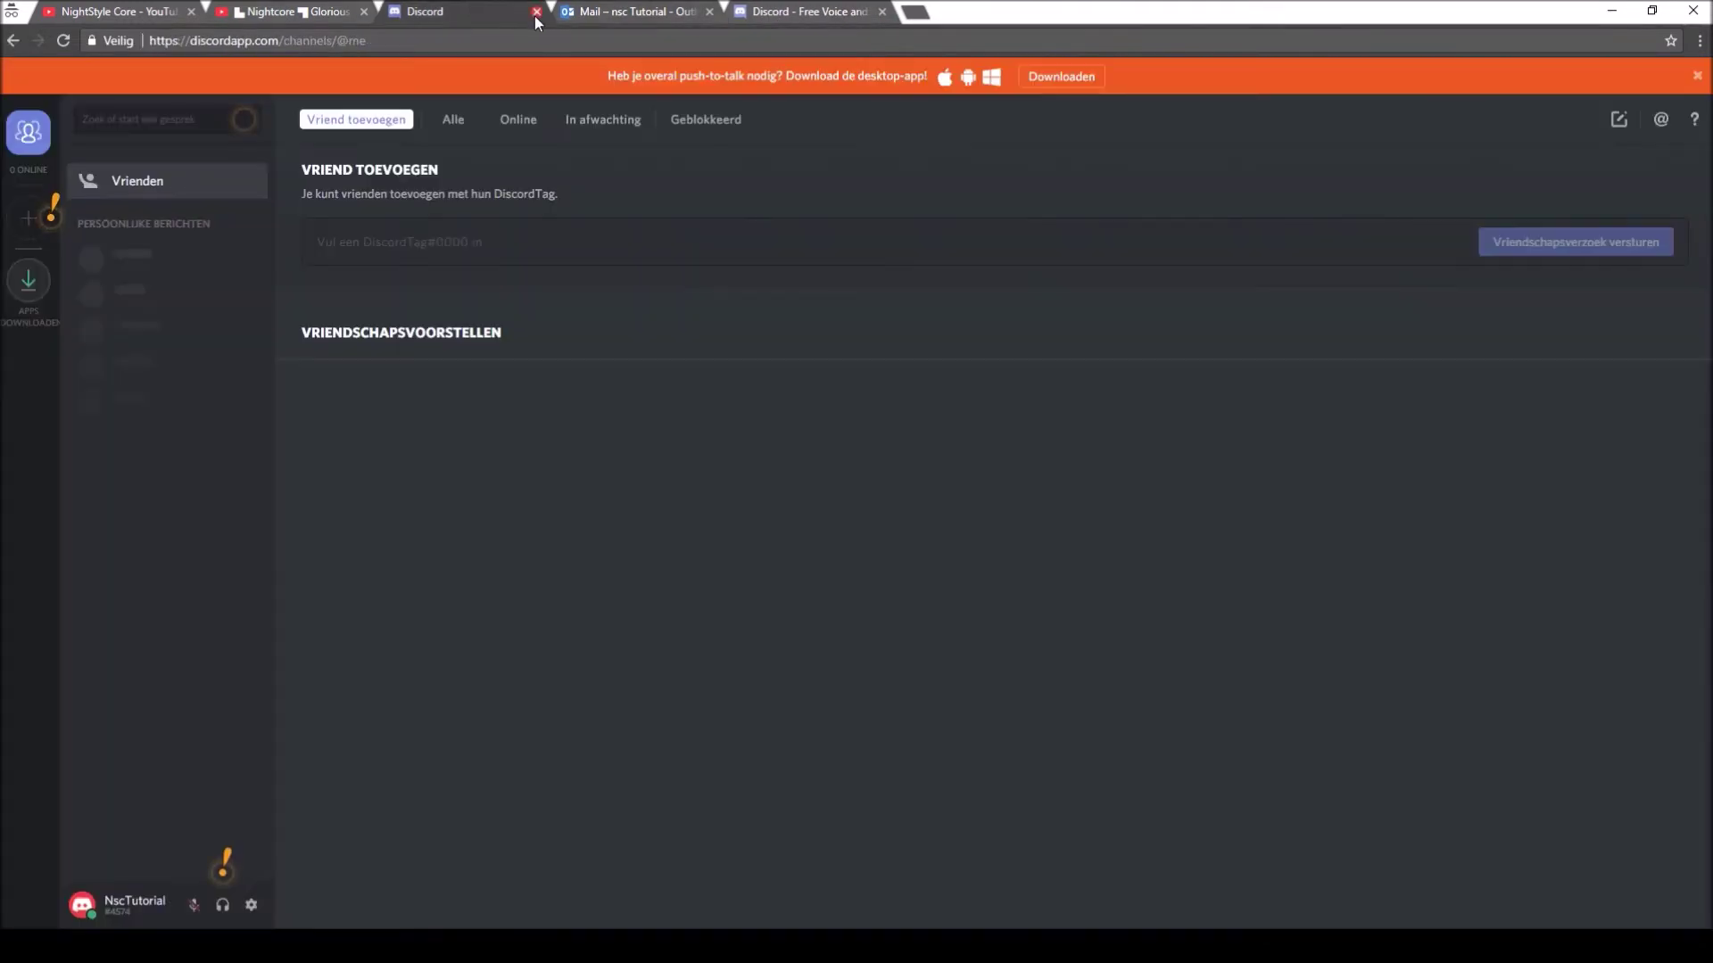
left_click(535, 13)
left_click(601, 6)
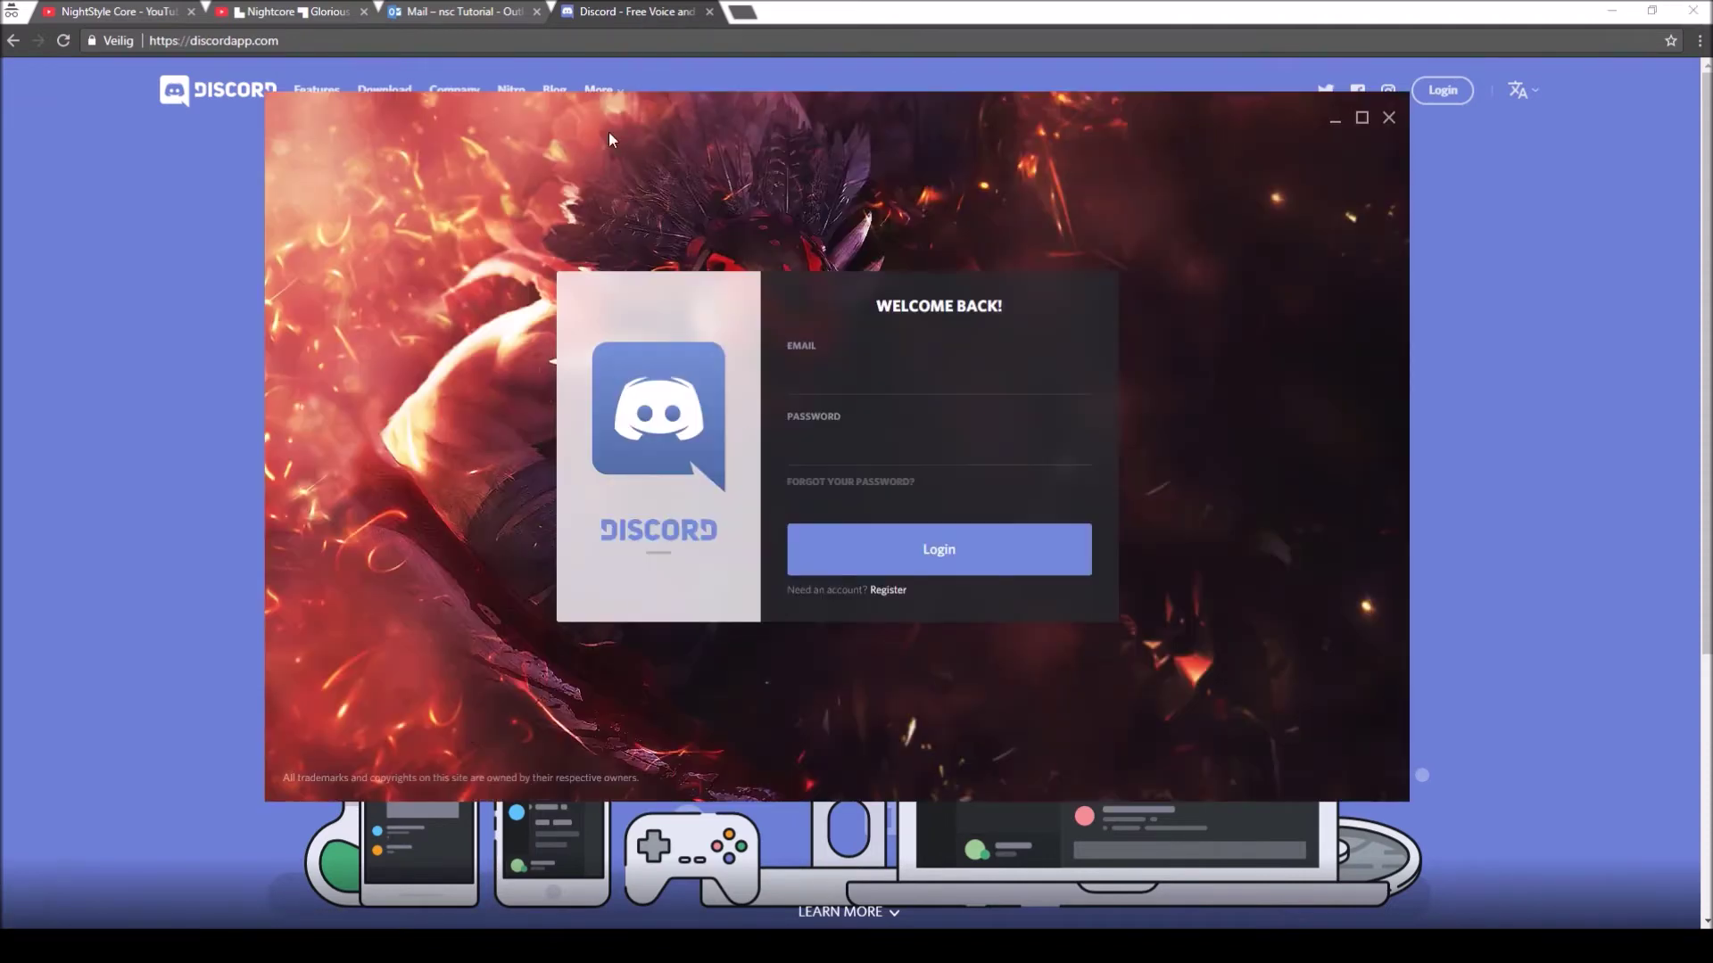
Step: Move the Discord window into place and log in with the new account's e-mail and password
mouse_move(608, 134)
left_mouse_down()
mouse_move(516, 413)
mouse_move(579, 201)
mouse_move(581, 112)
left_mouse_up()
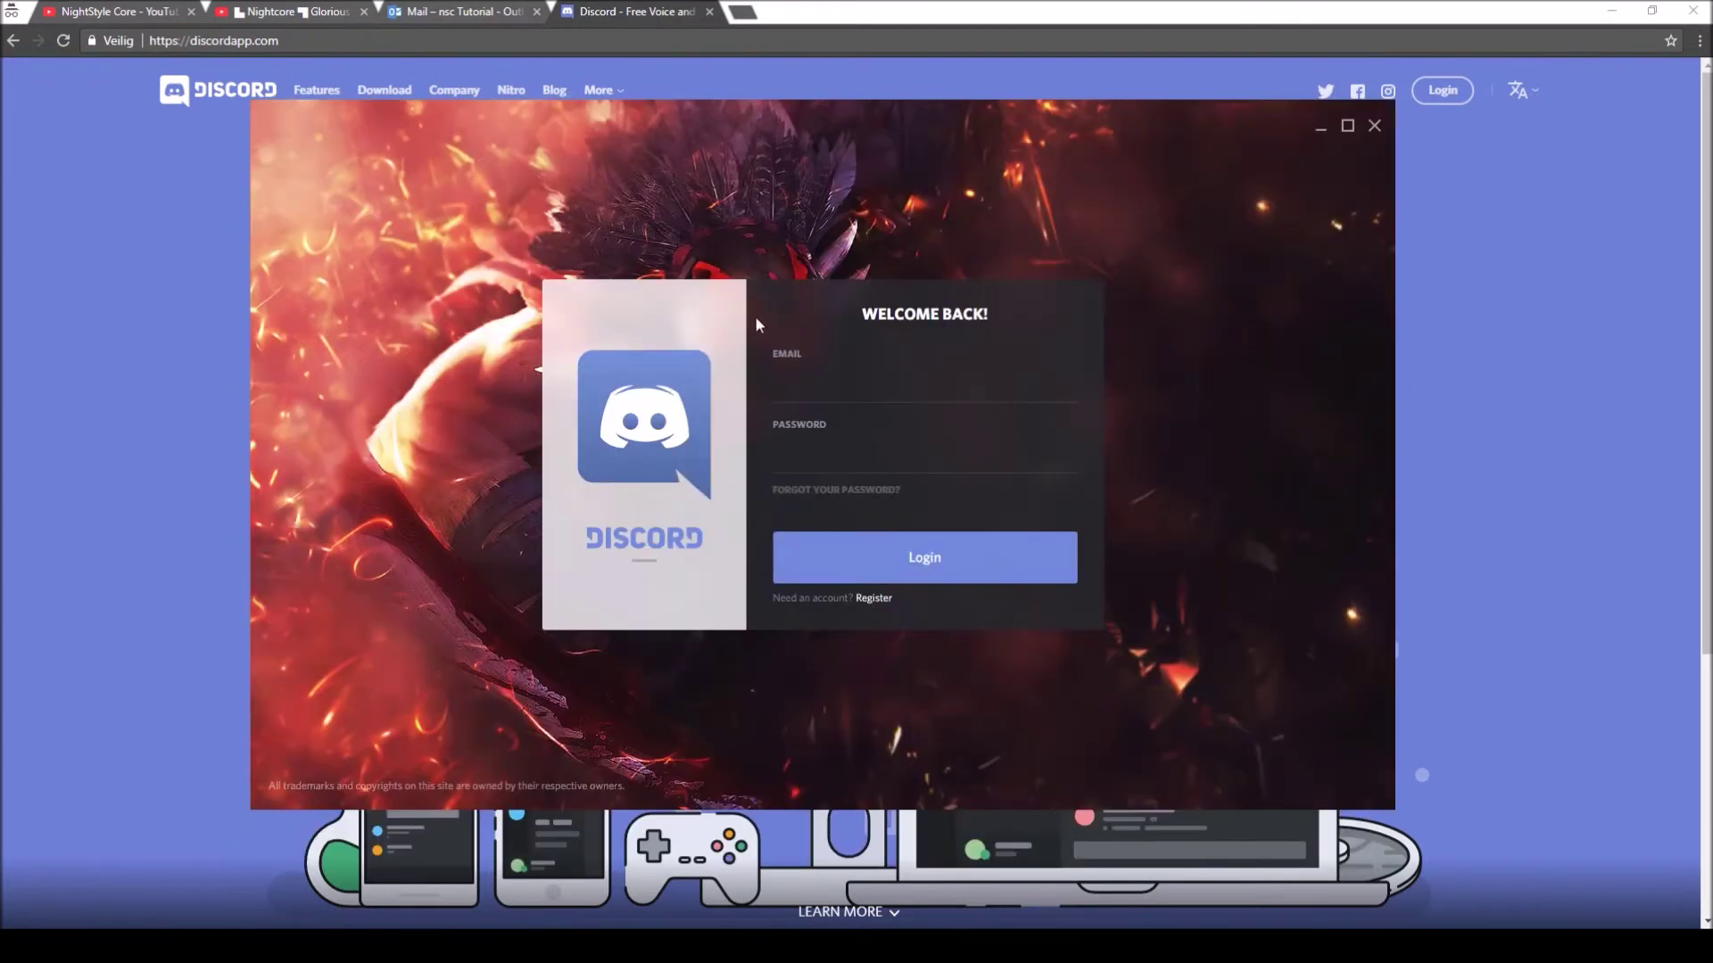
left_click(872, 384)
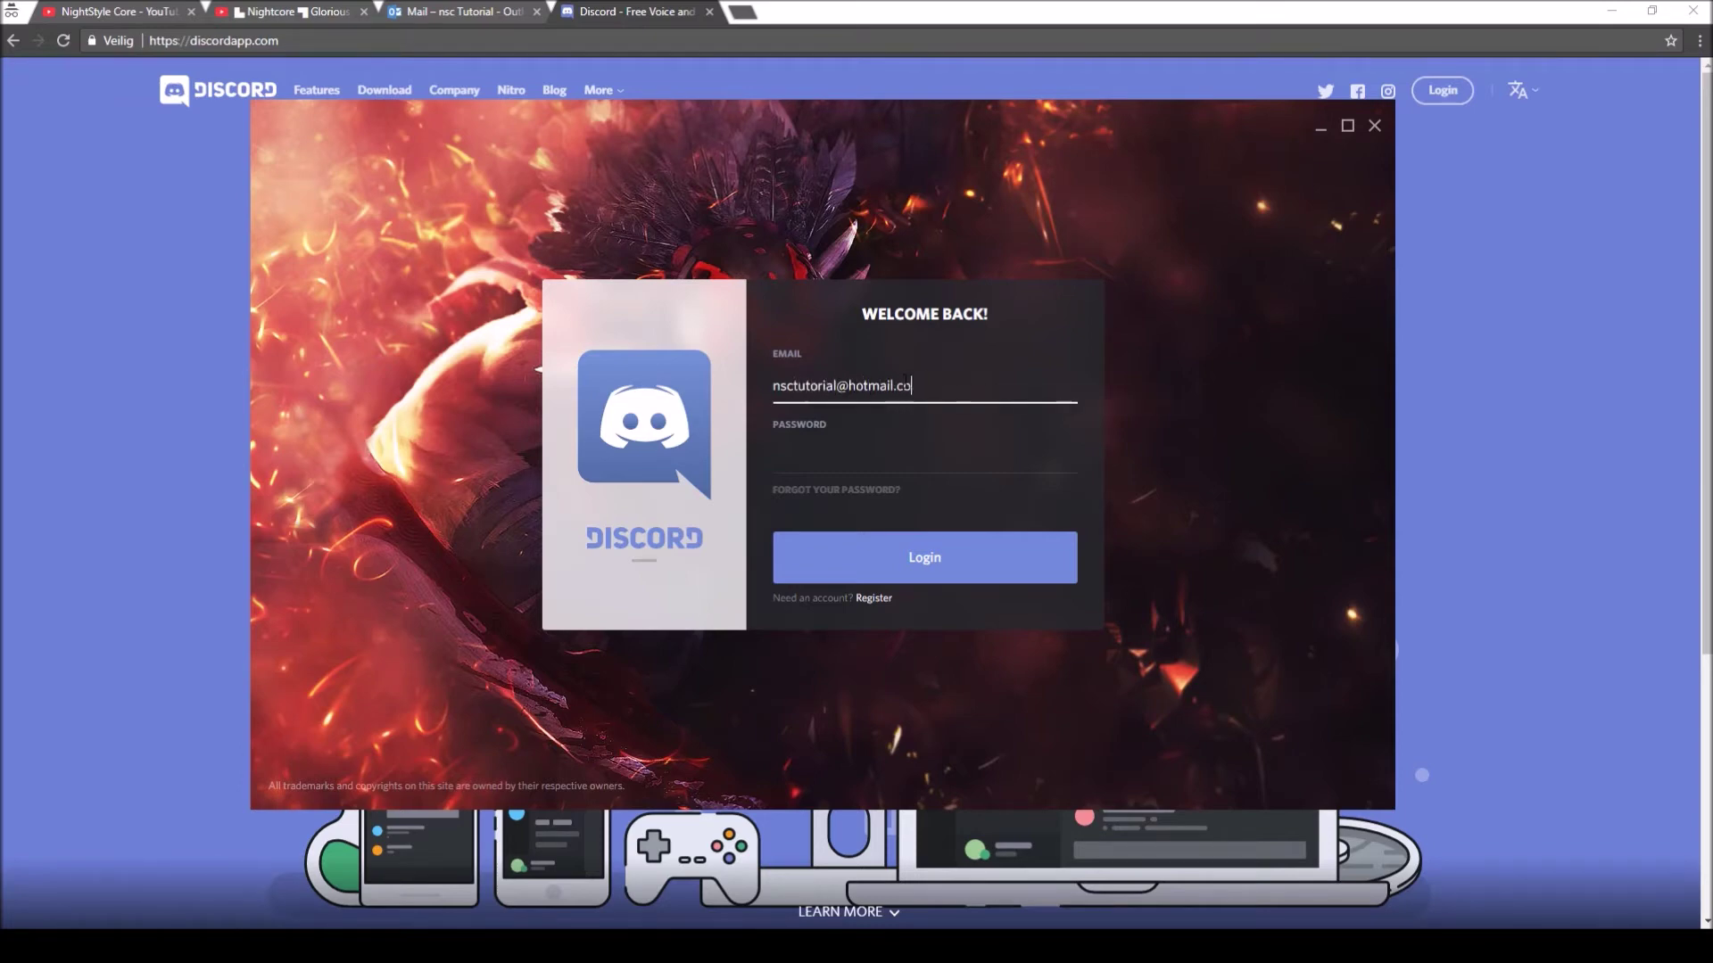
key("Tab")
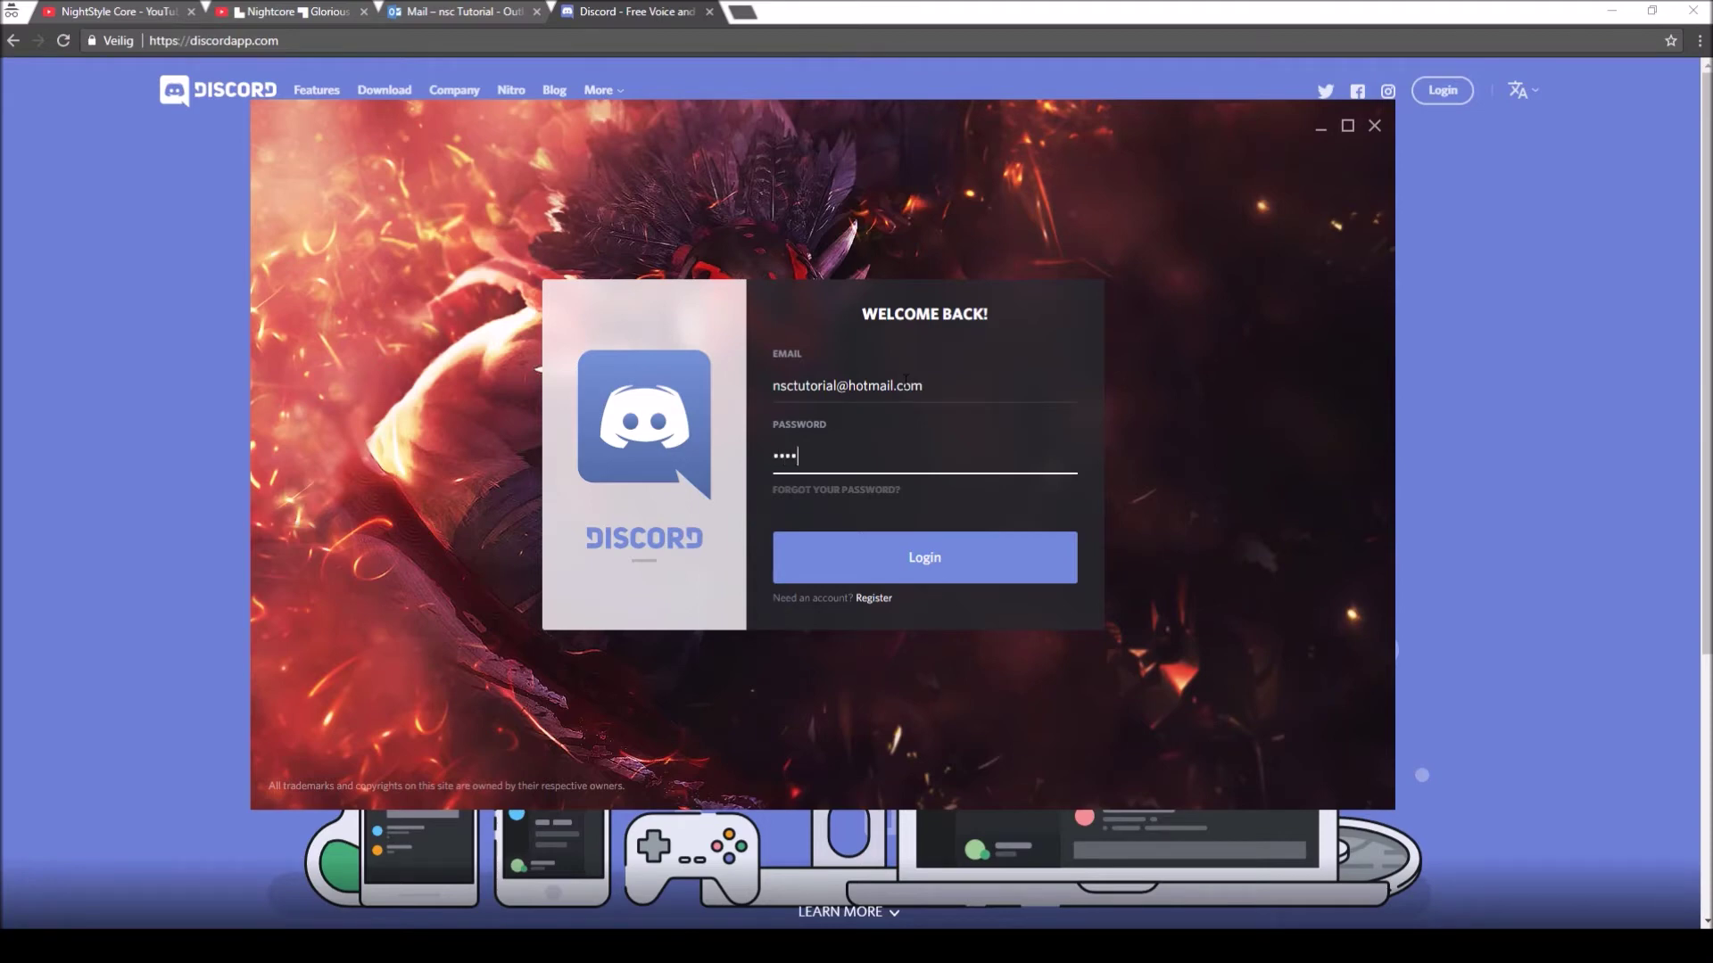
key("Return")
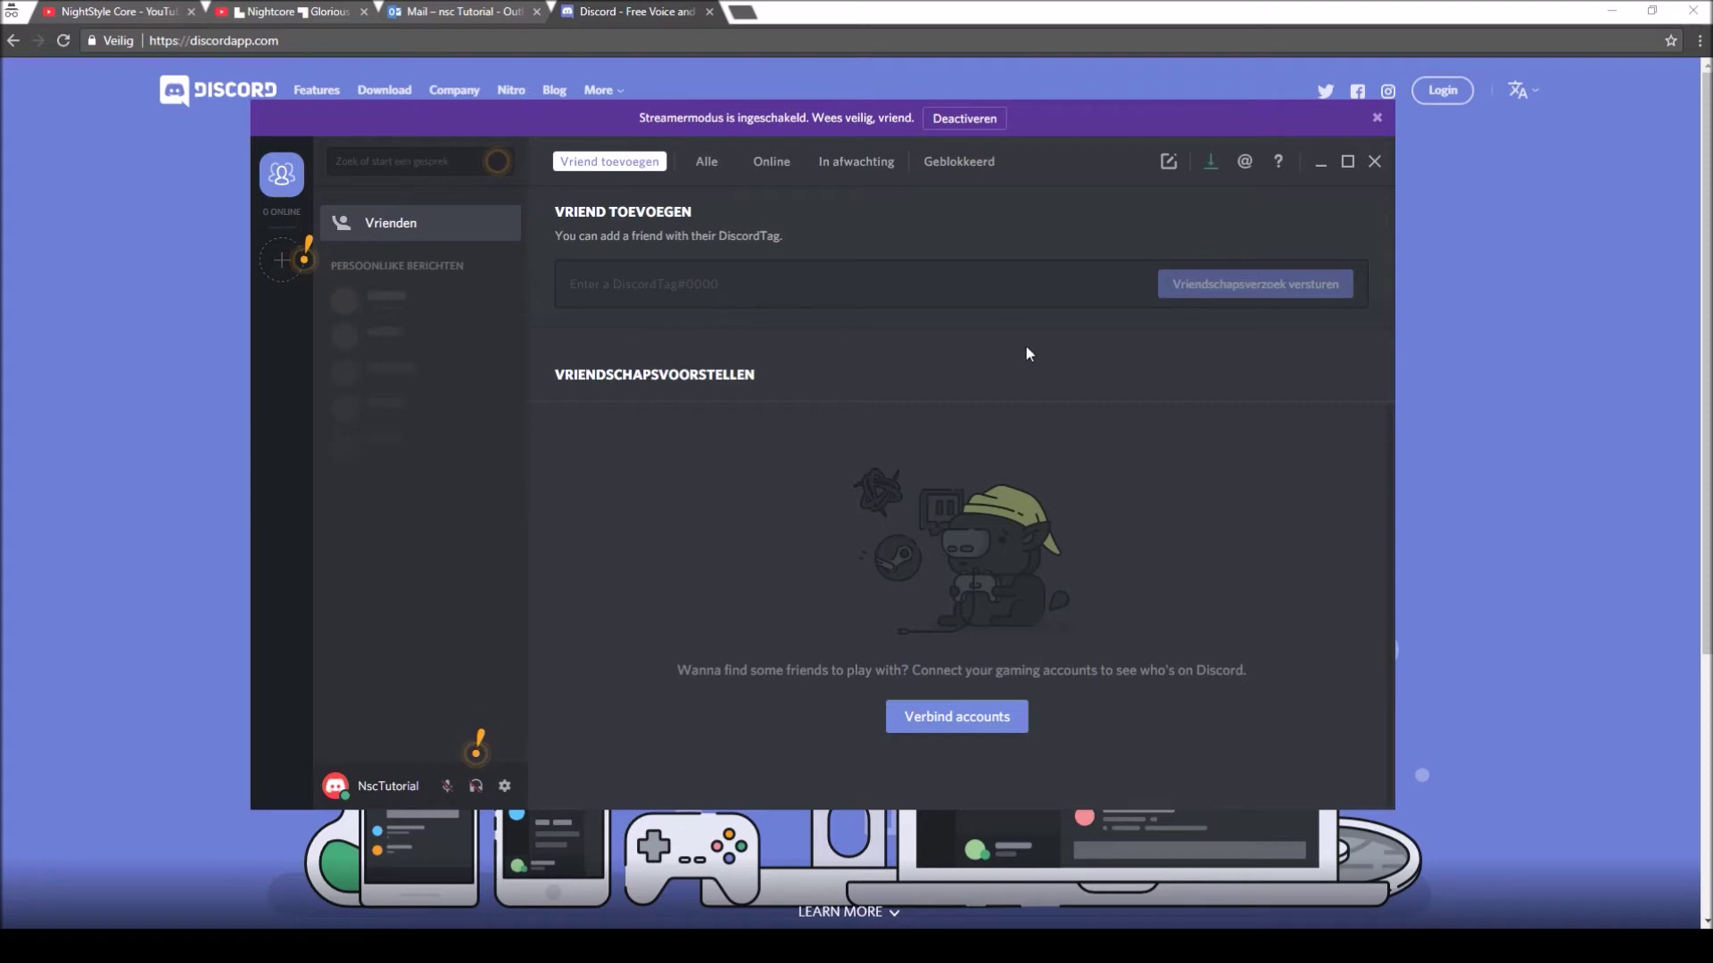
Step: Dismiss the create-server and private-conversation tips with Begrepen, then close the Discord web app
left_click(303, 252)
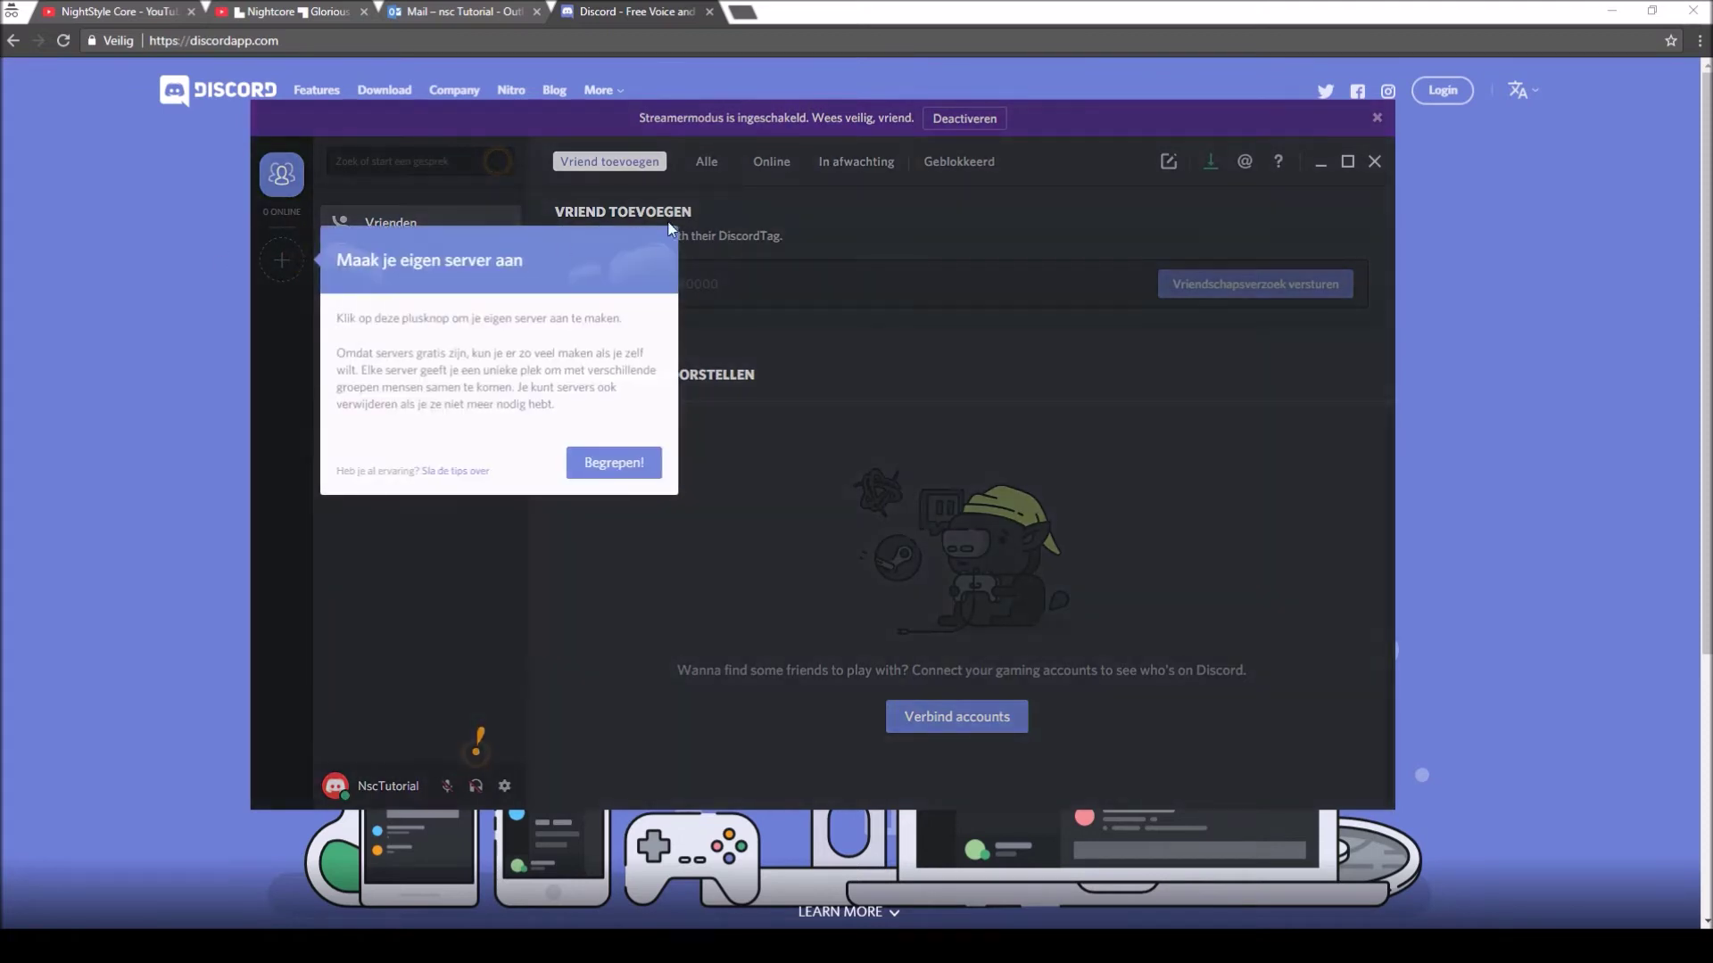
left_click(623, 464)
left_click(498, 161)
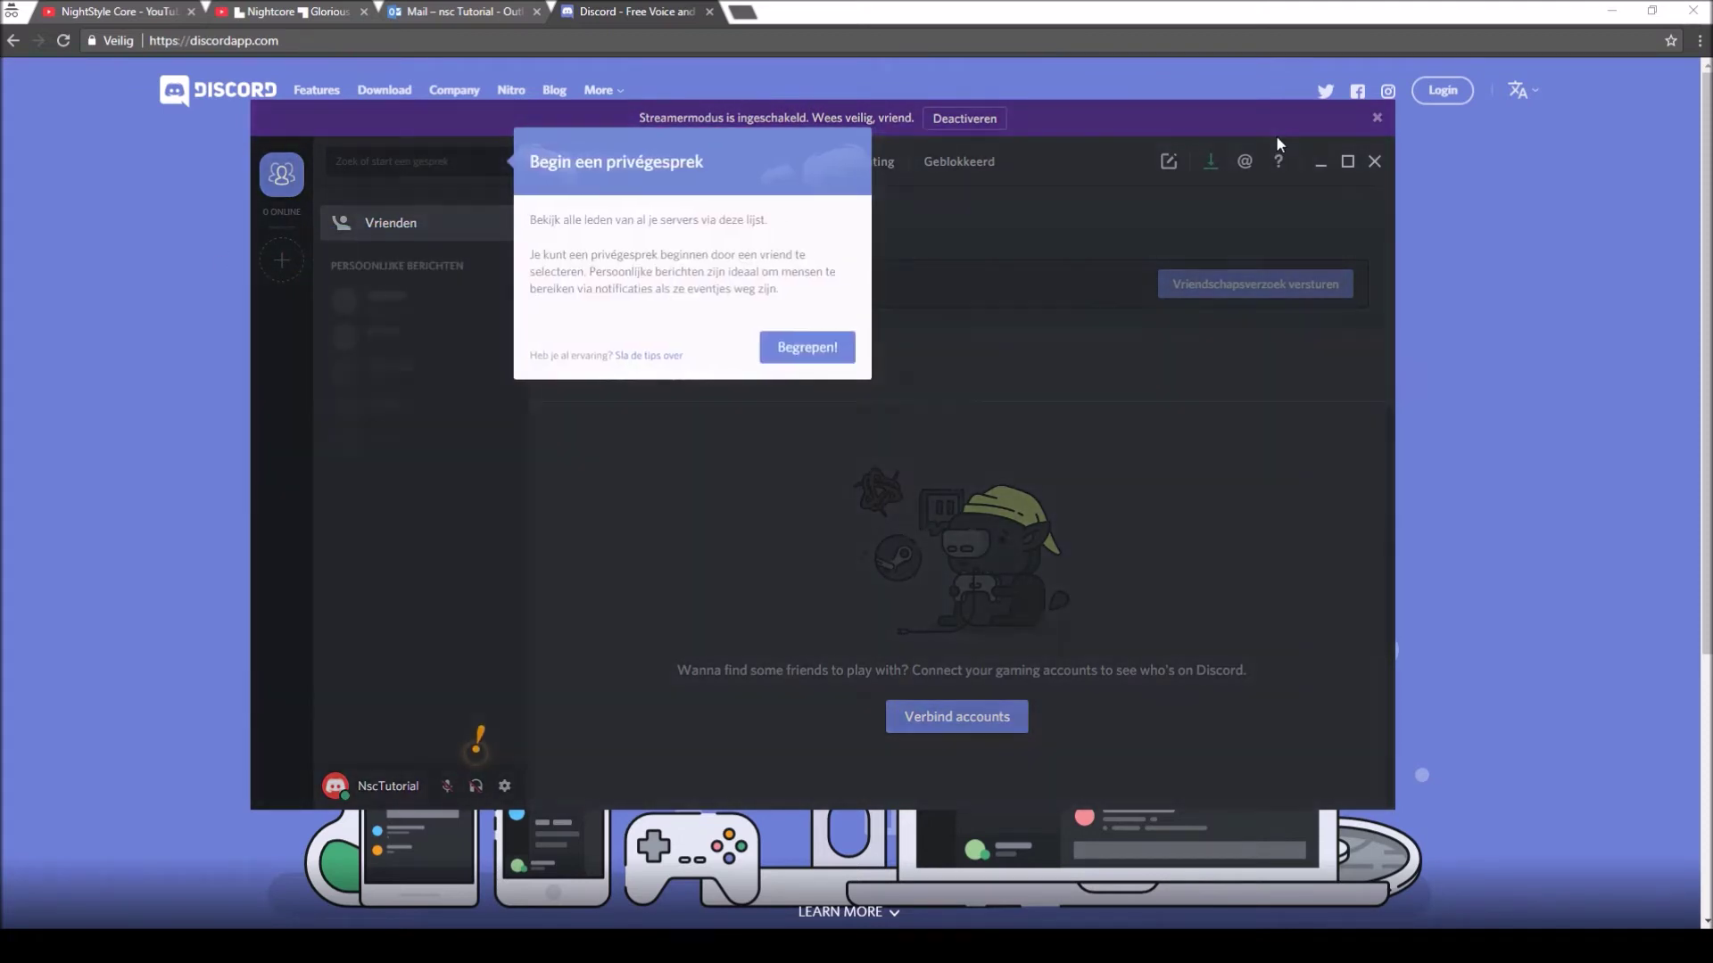
left_click(894, 389)
left_click(1324, 165)
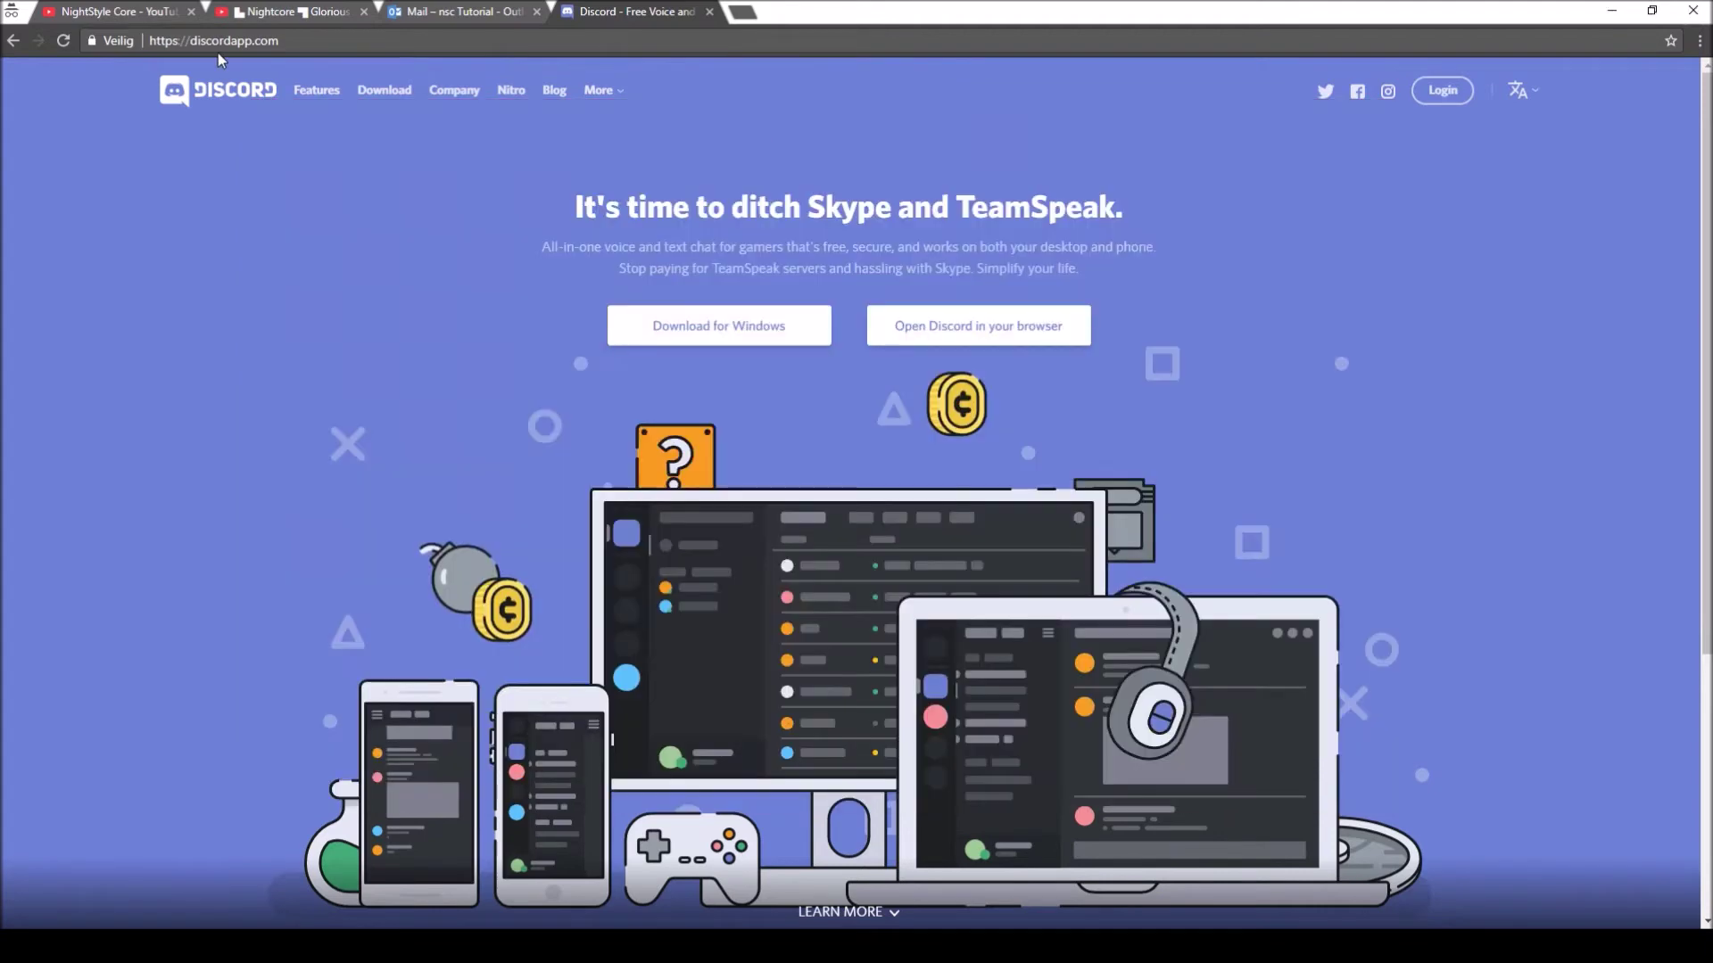
Step: Follow the discord.gg link in the Nightcore Glorious description and join NightStyle Core
left_click(285, 12)
scroll(413, 864, "down", 2)
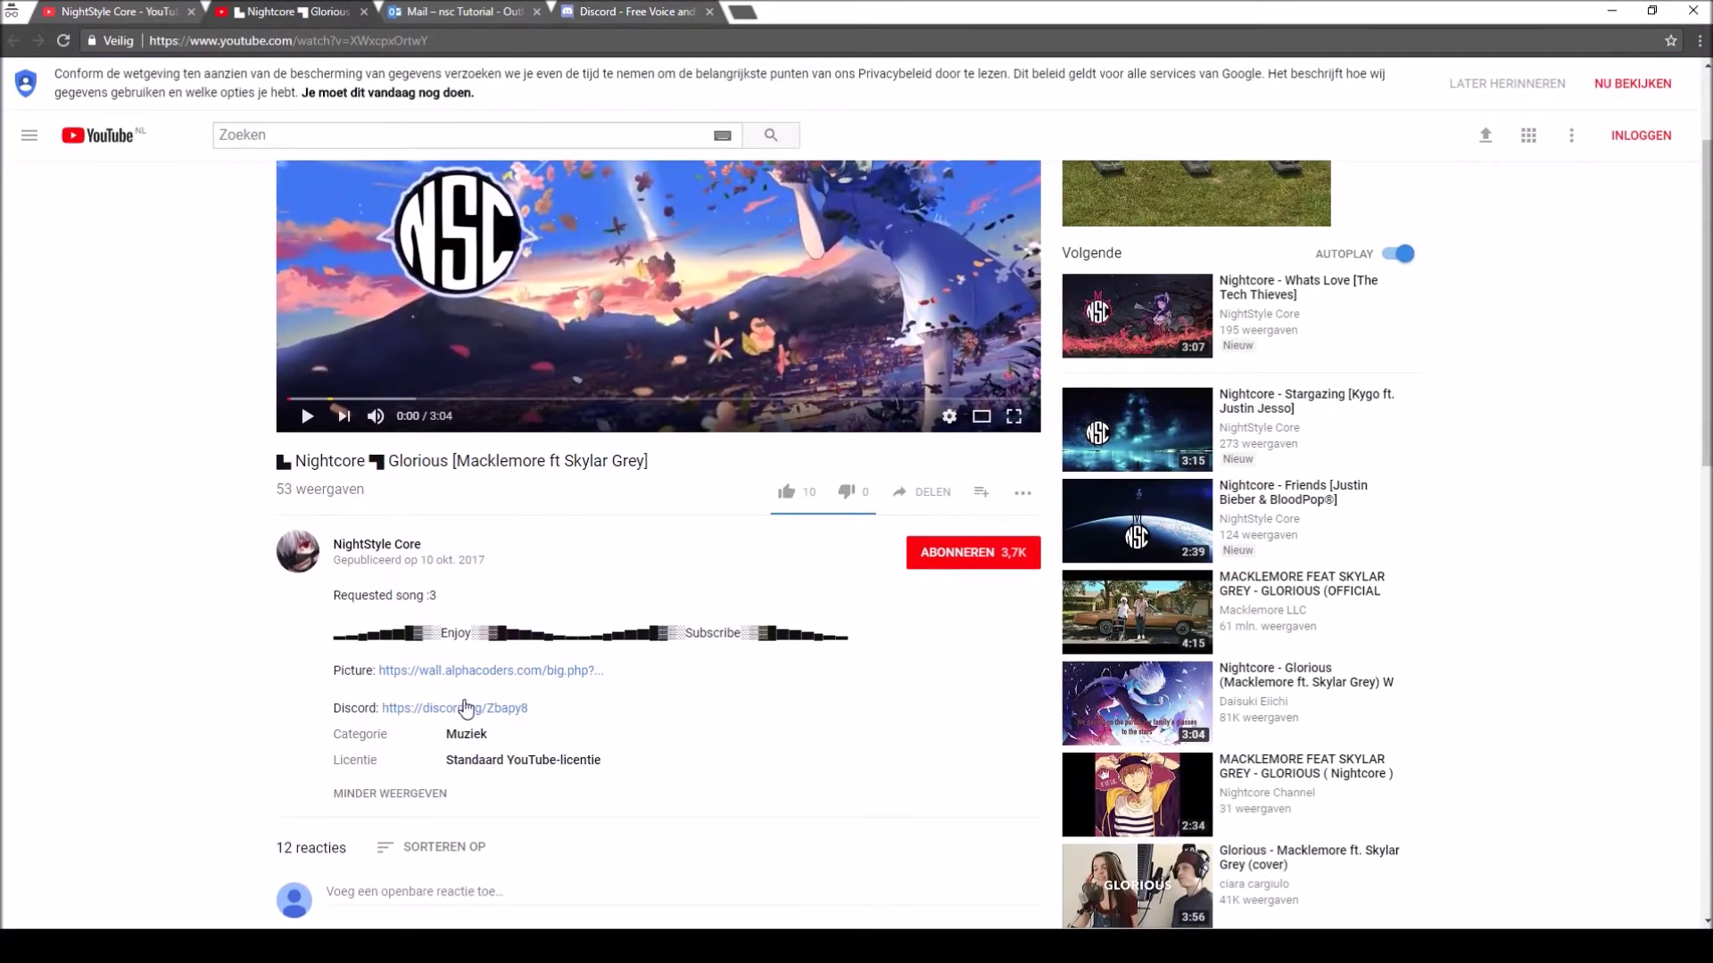
left_click(464, 707)
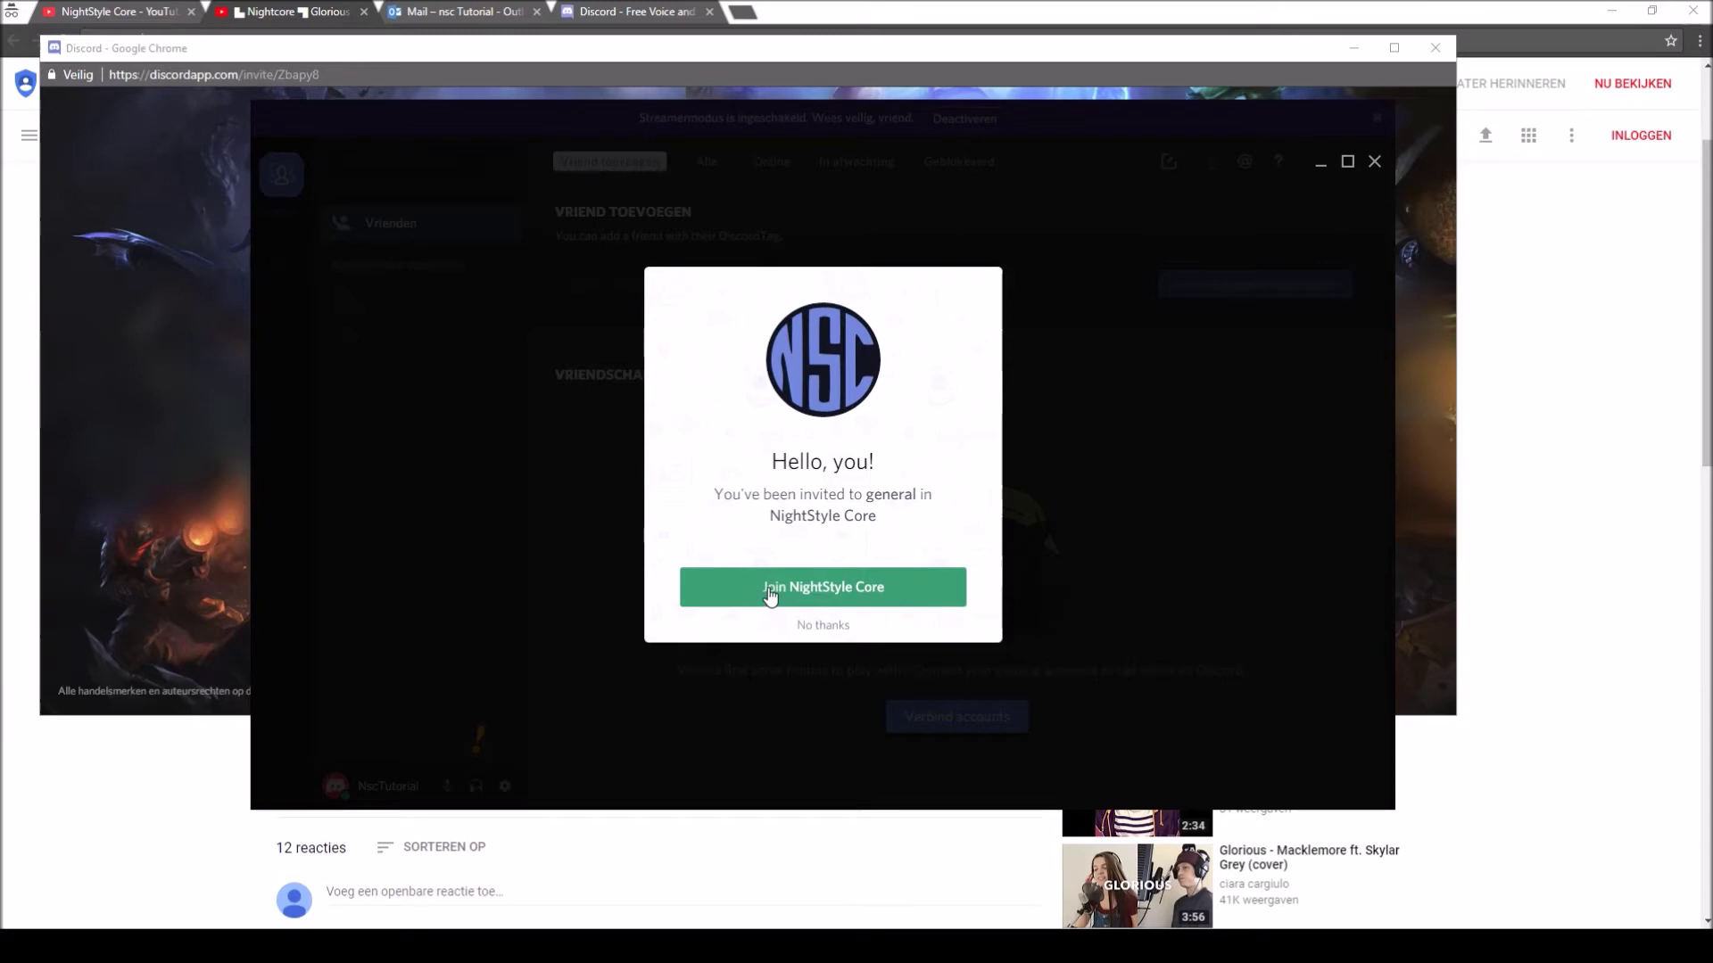
left_click(769, 593)
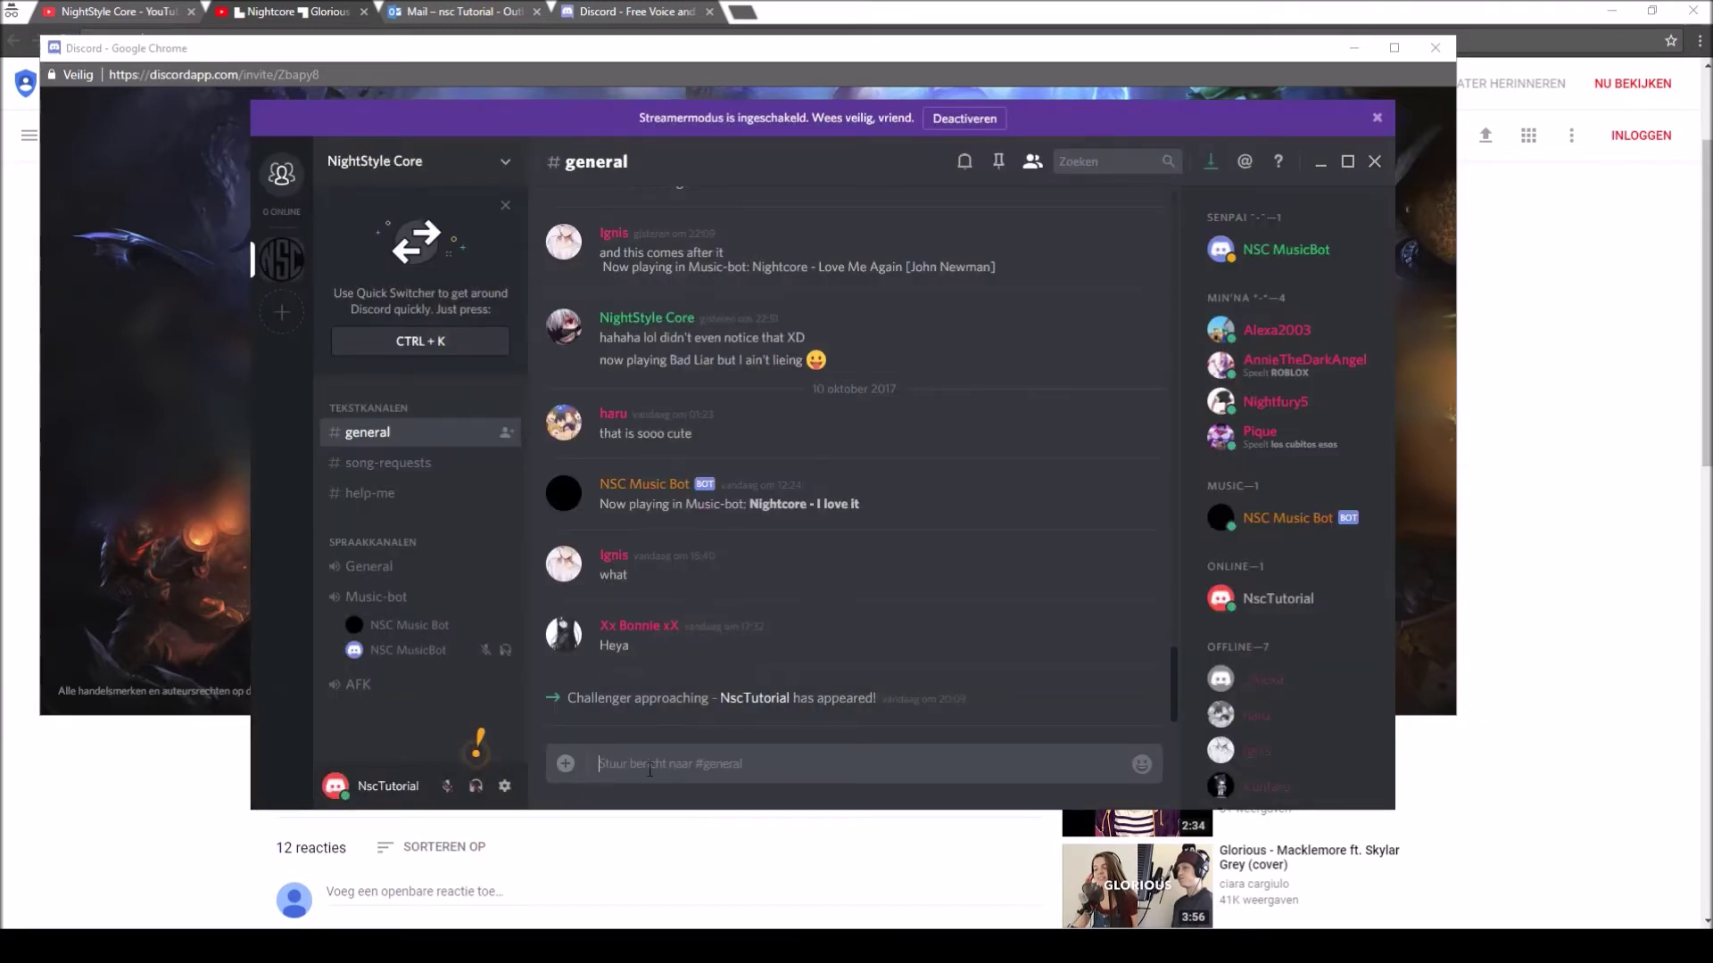
scroll(615, 446, "up", 1)
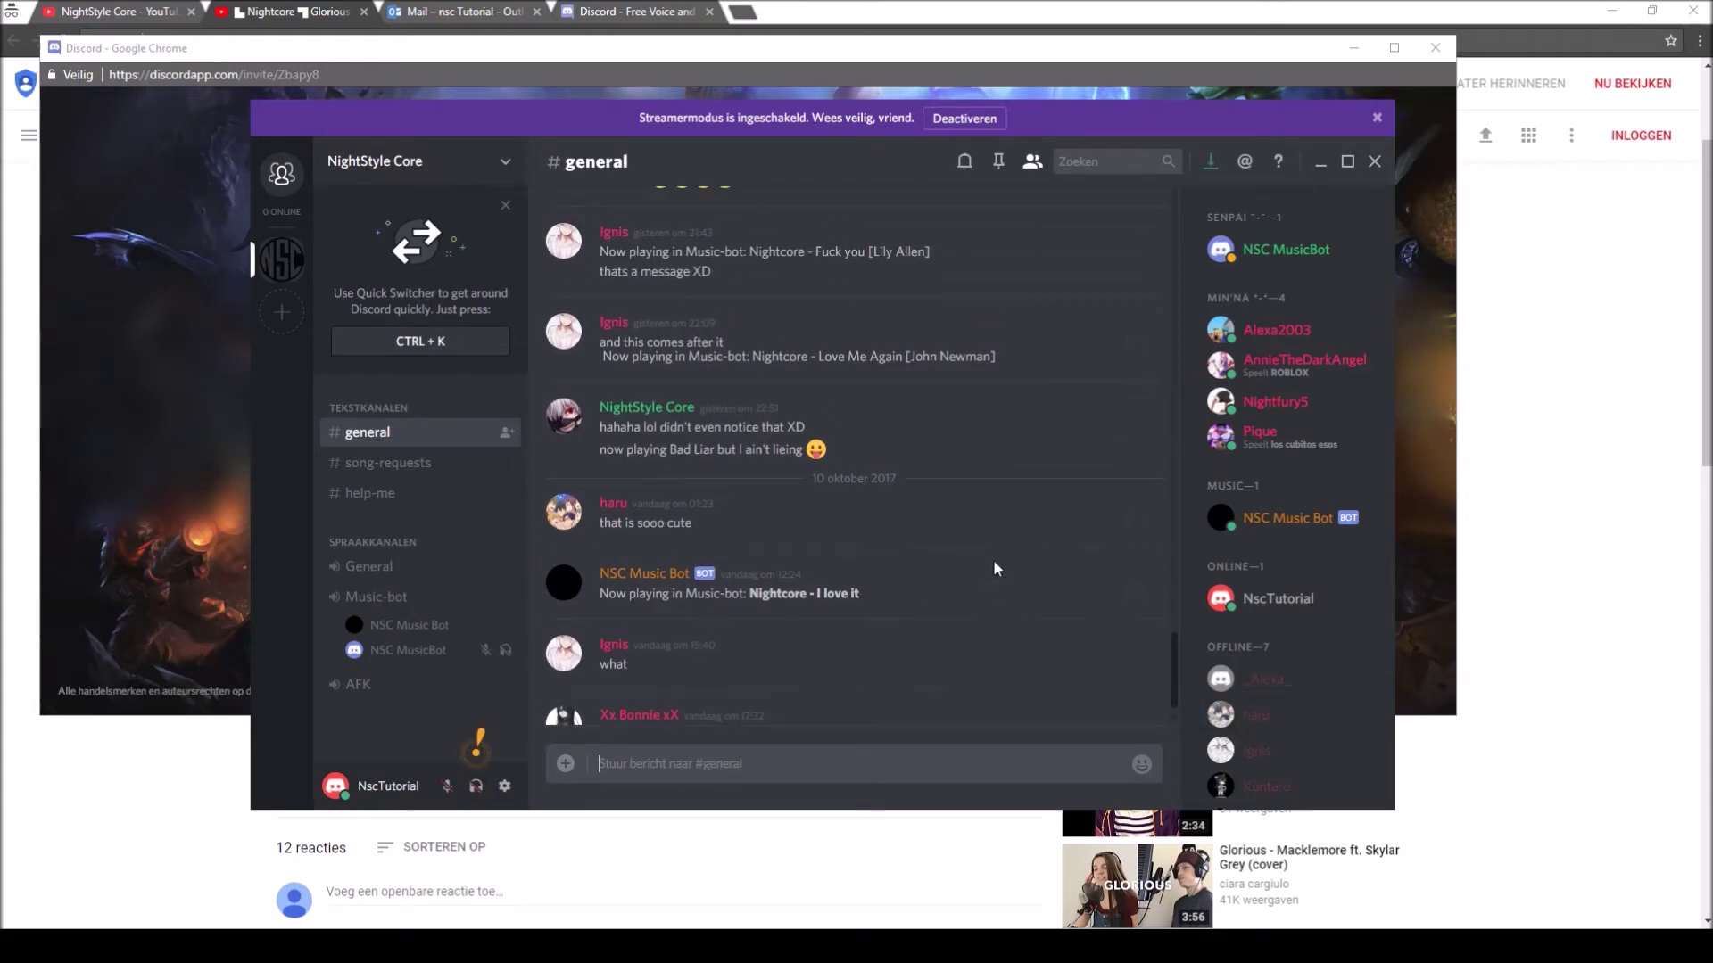
scroll(1260, 484, "down", 2)
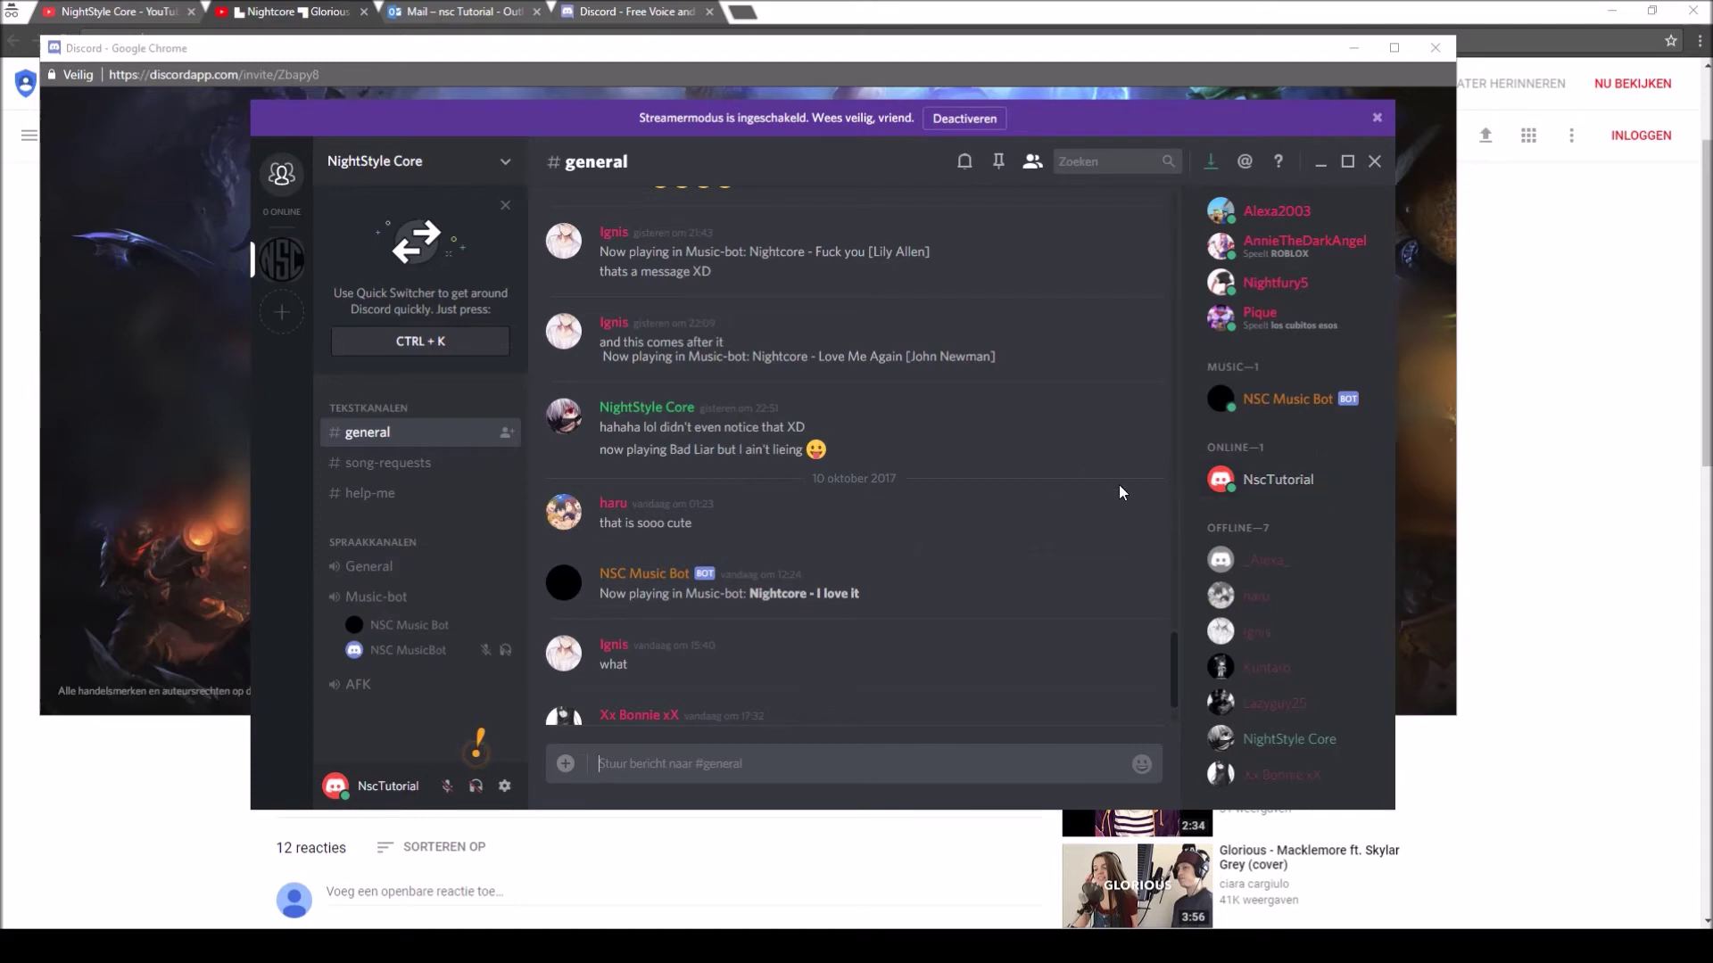
scroll(1257, 535, "up", 2)
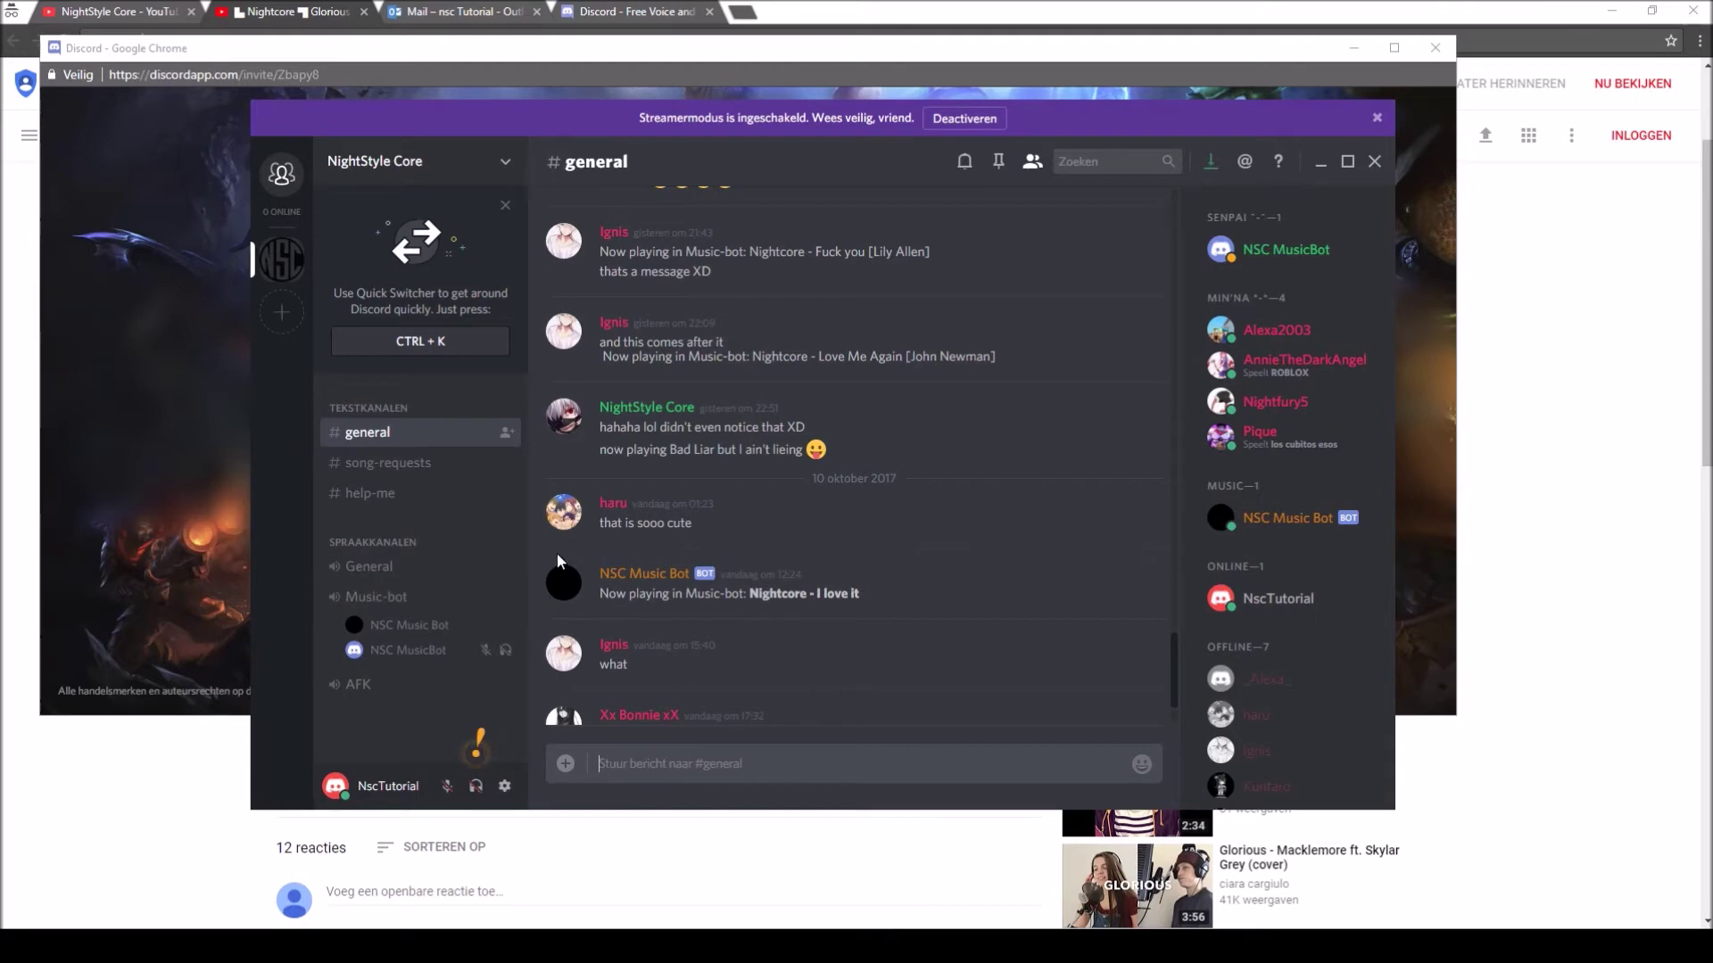
scroll(548, 593, "up", 1)
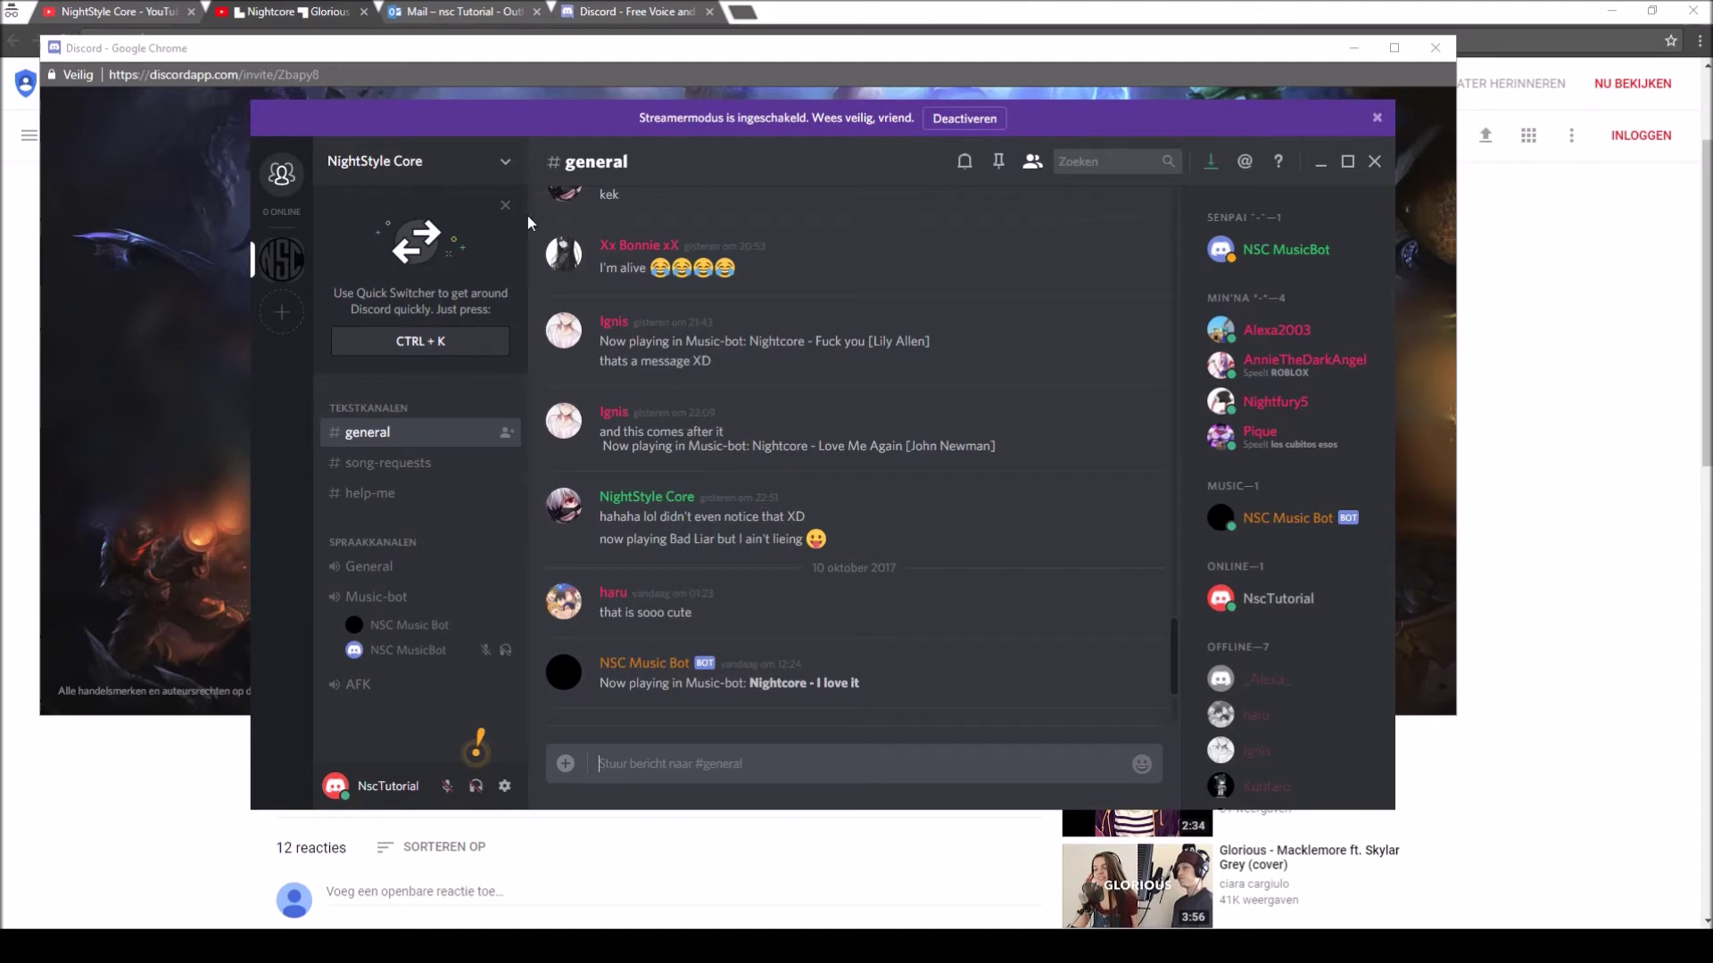
left_click(379, 463)
left_click(379, 433)
scroll(785, 437, "up", 5)
scroll(799, 473, "down", 5)
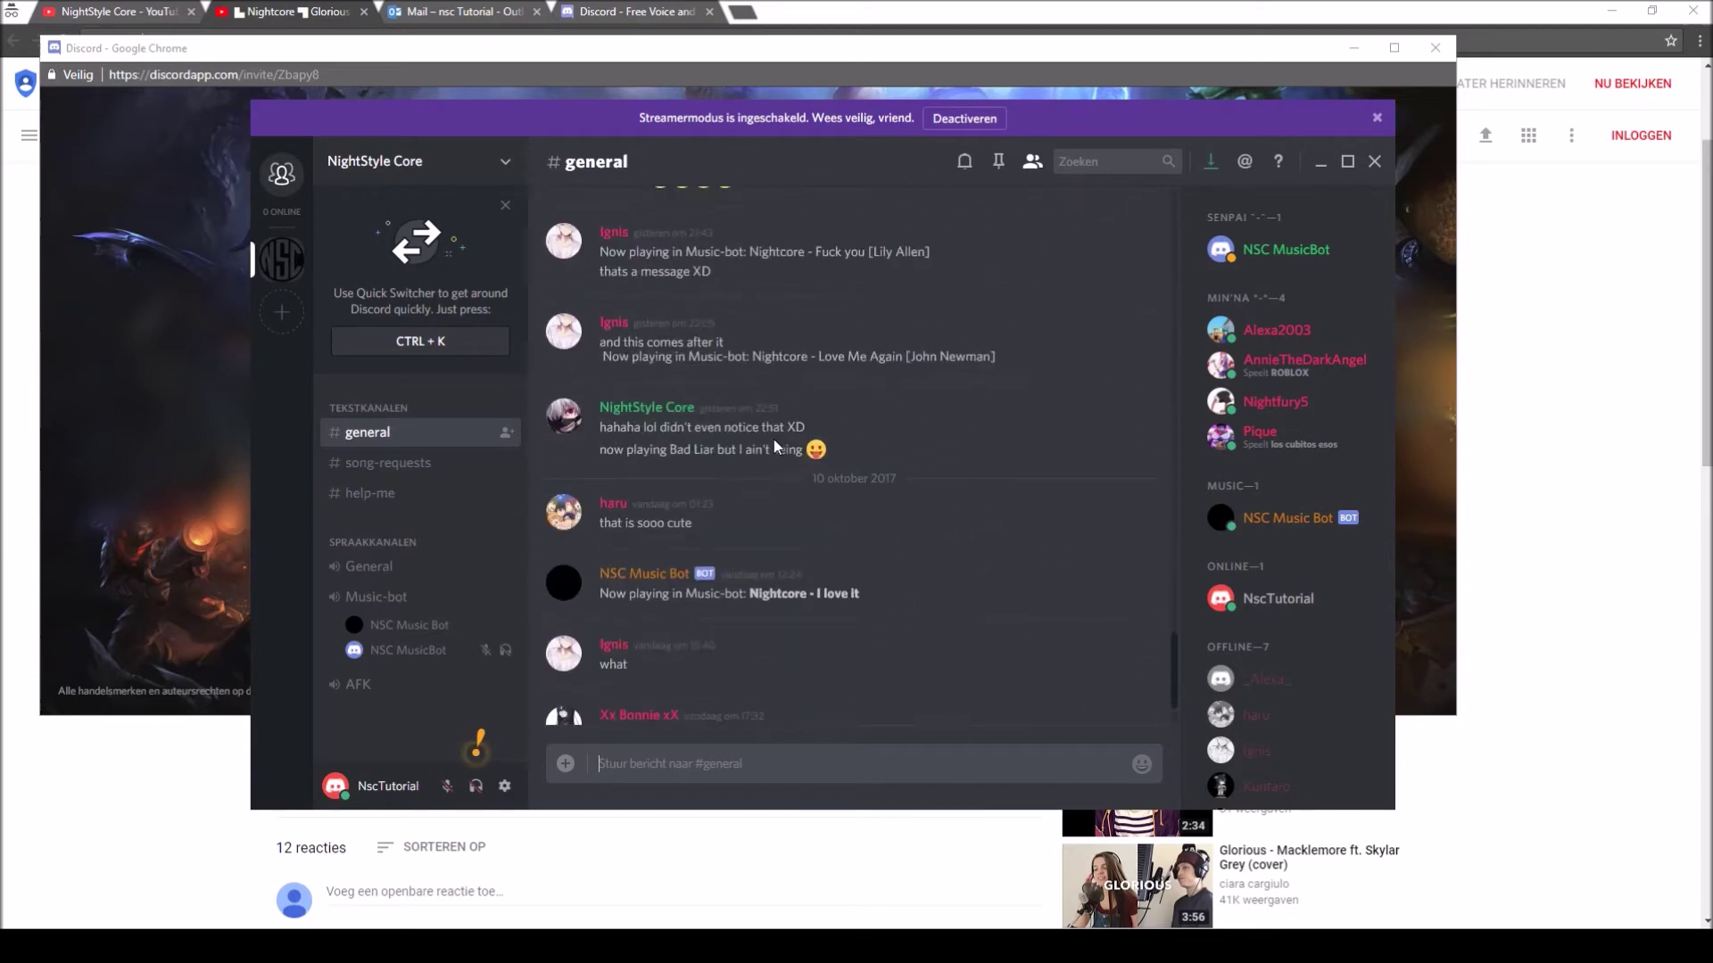
scroll(803, 483, "down", 3)
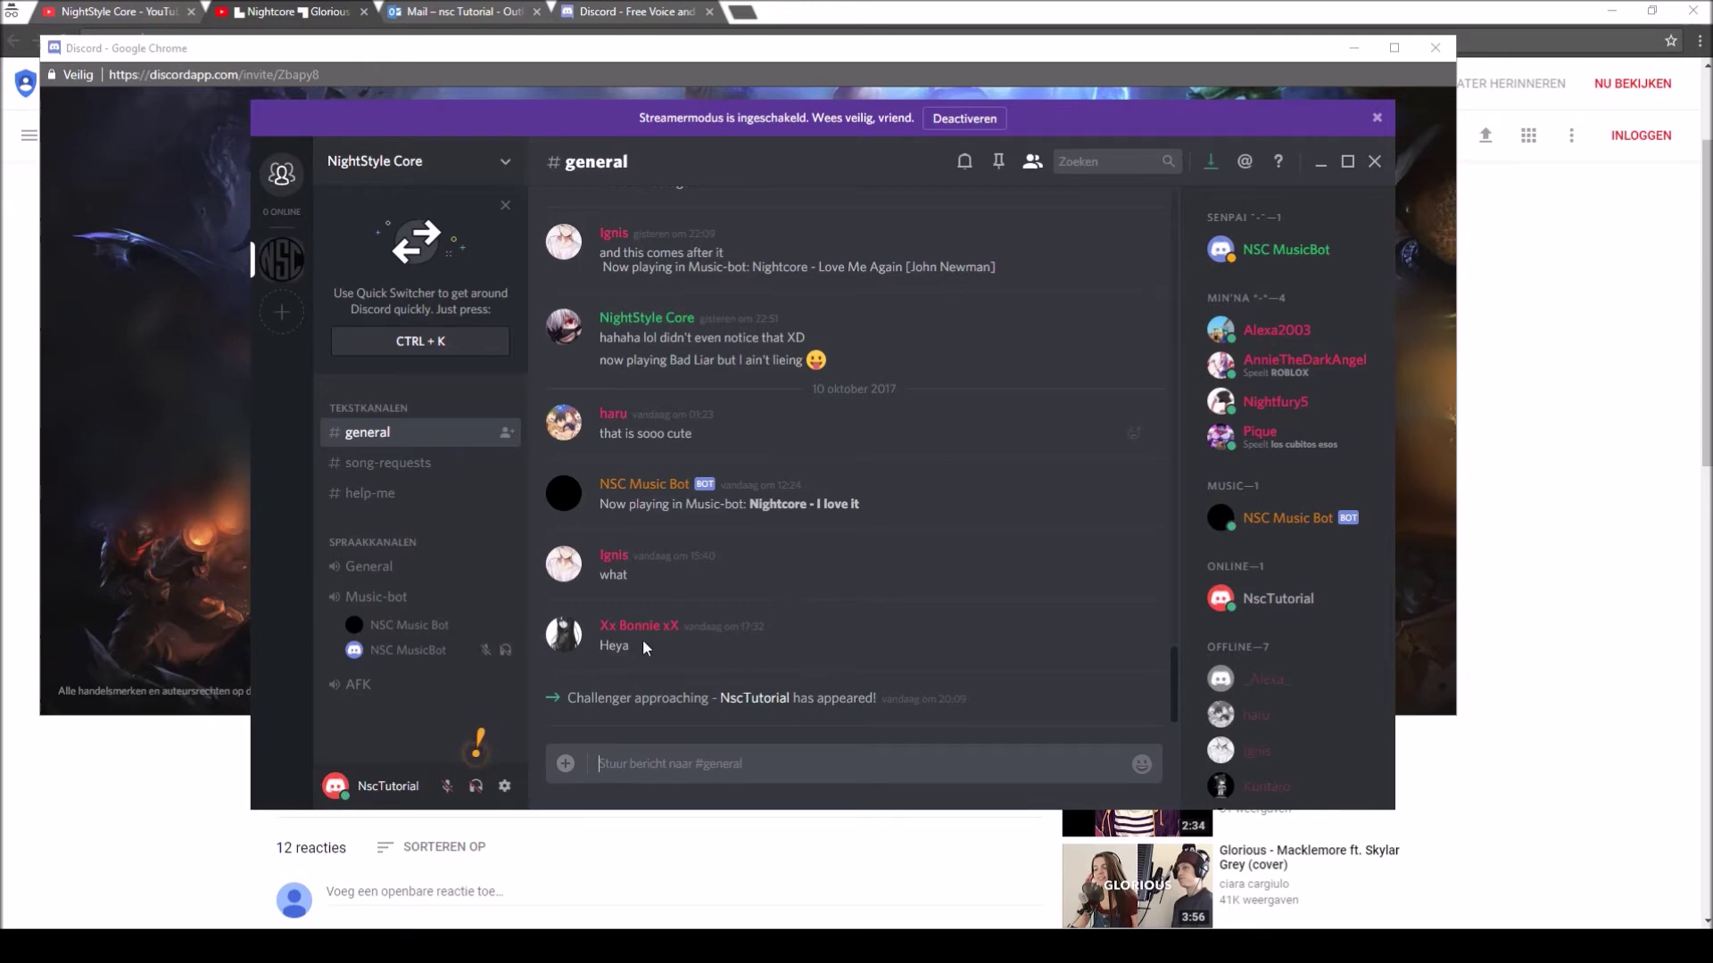
Step: Browse the #song-requests YouTube embeds, then open #help-me and bring up the message author's actions
left_click(342, 469)
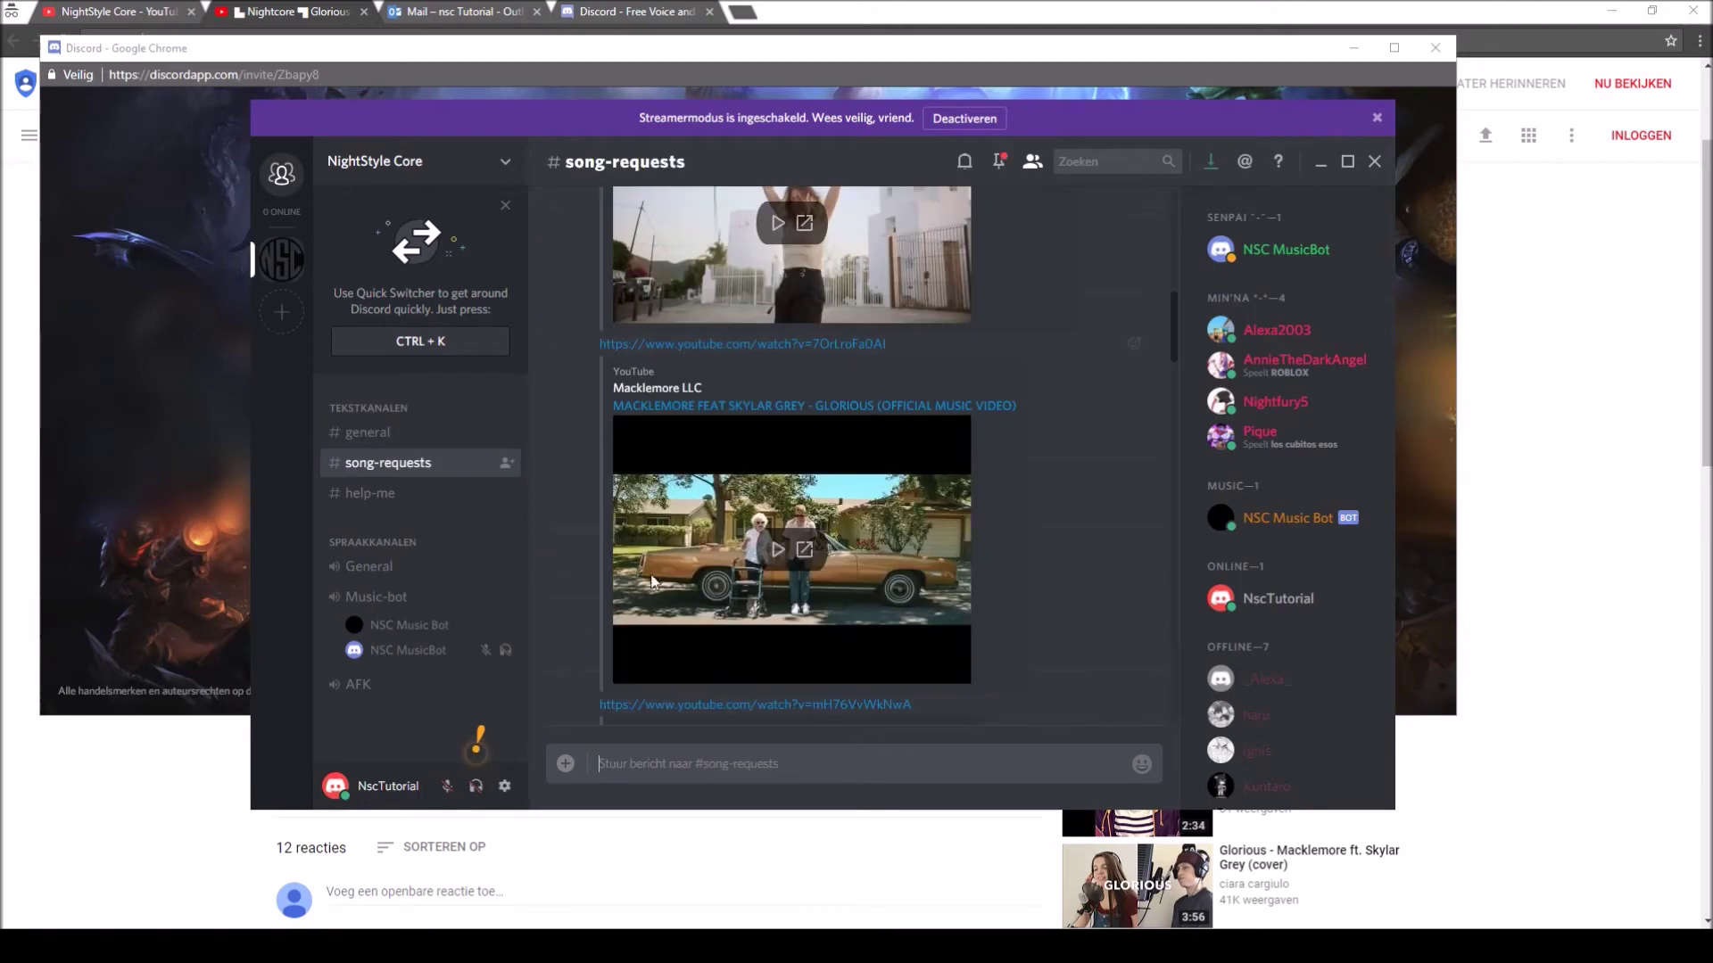
scroll(681, 598, "up", 5)
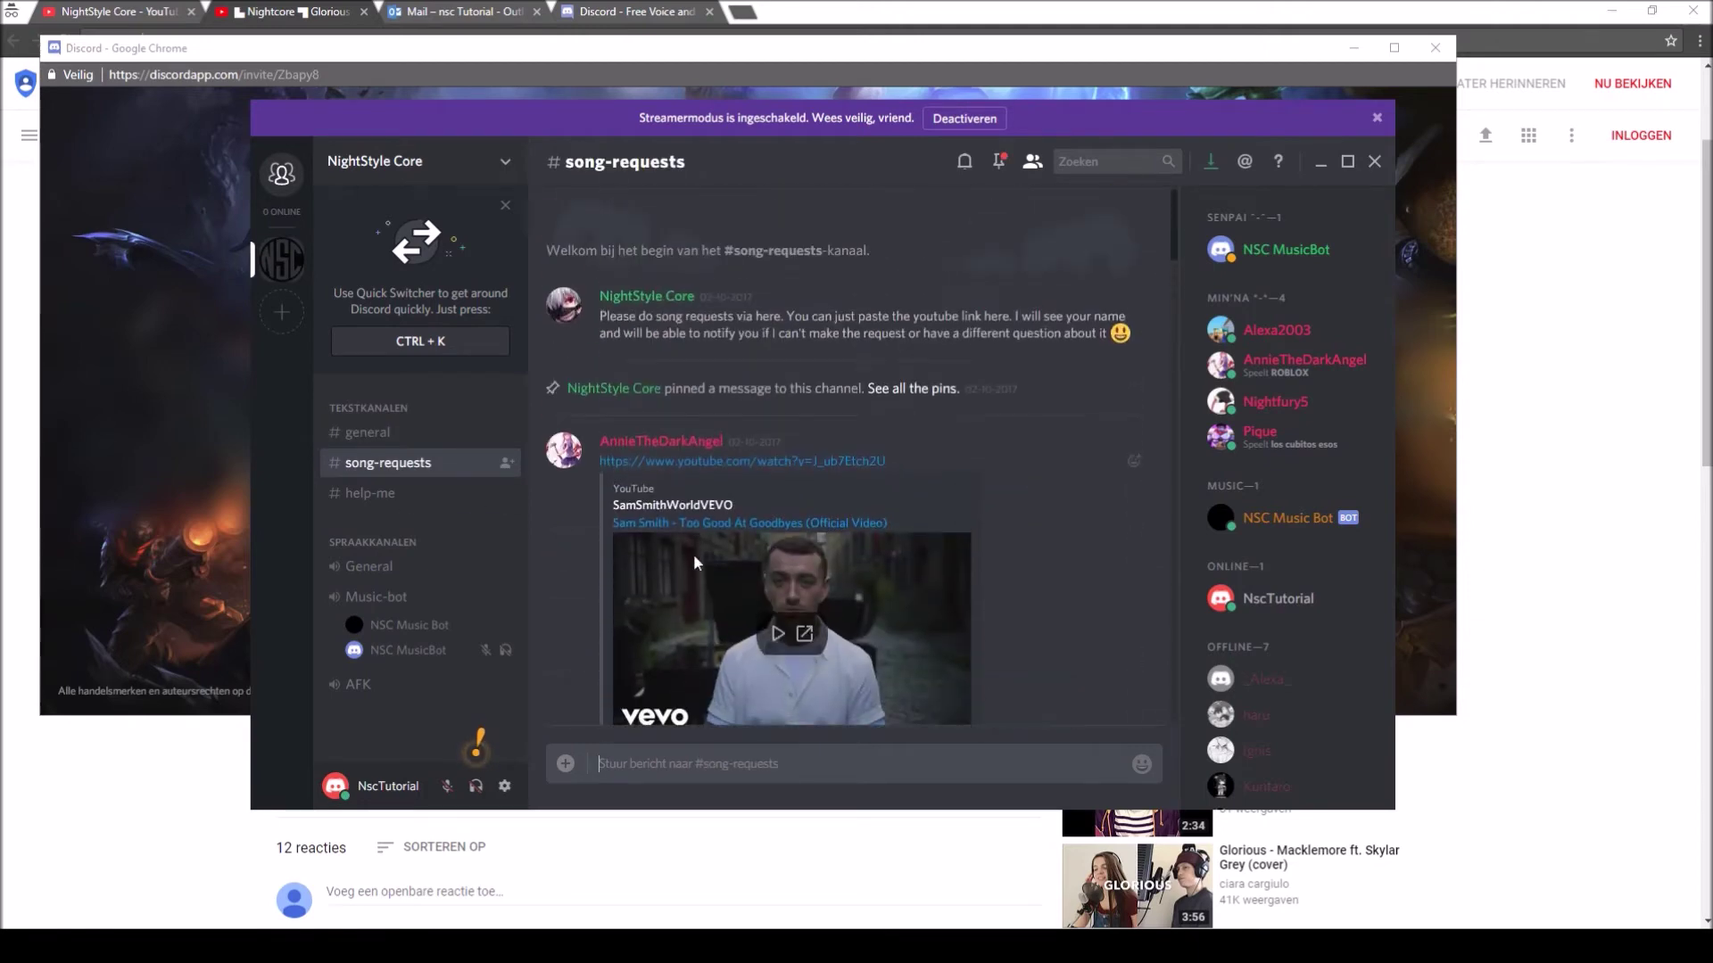
scroll(671, 446, "down", 5)
scroll(671, 437, "down", 15)
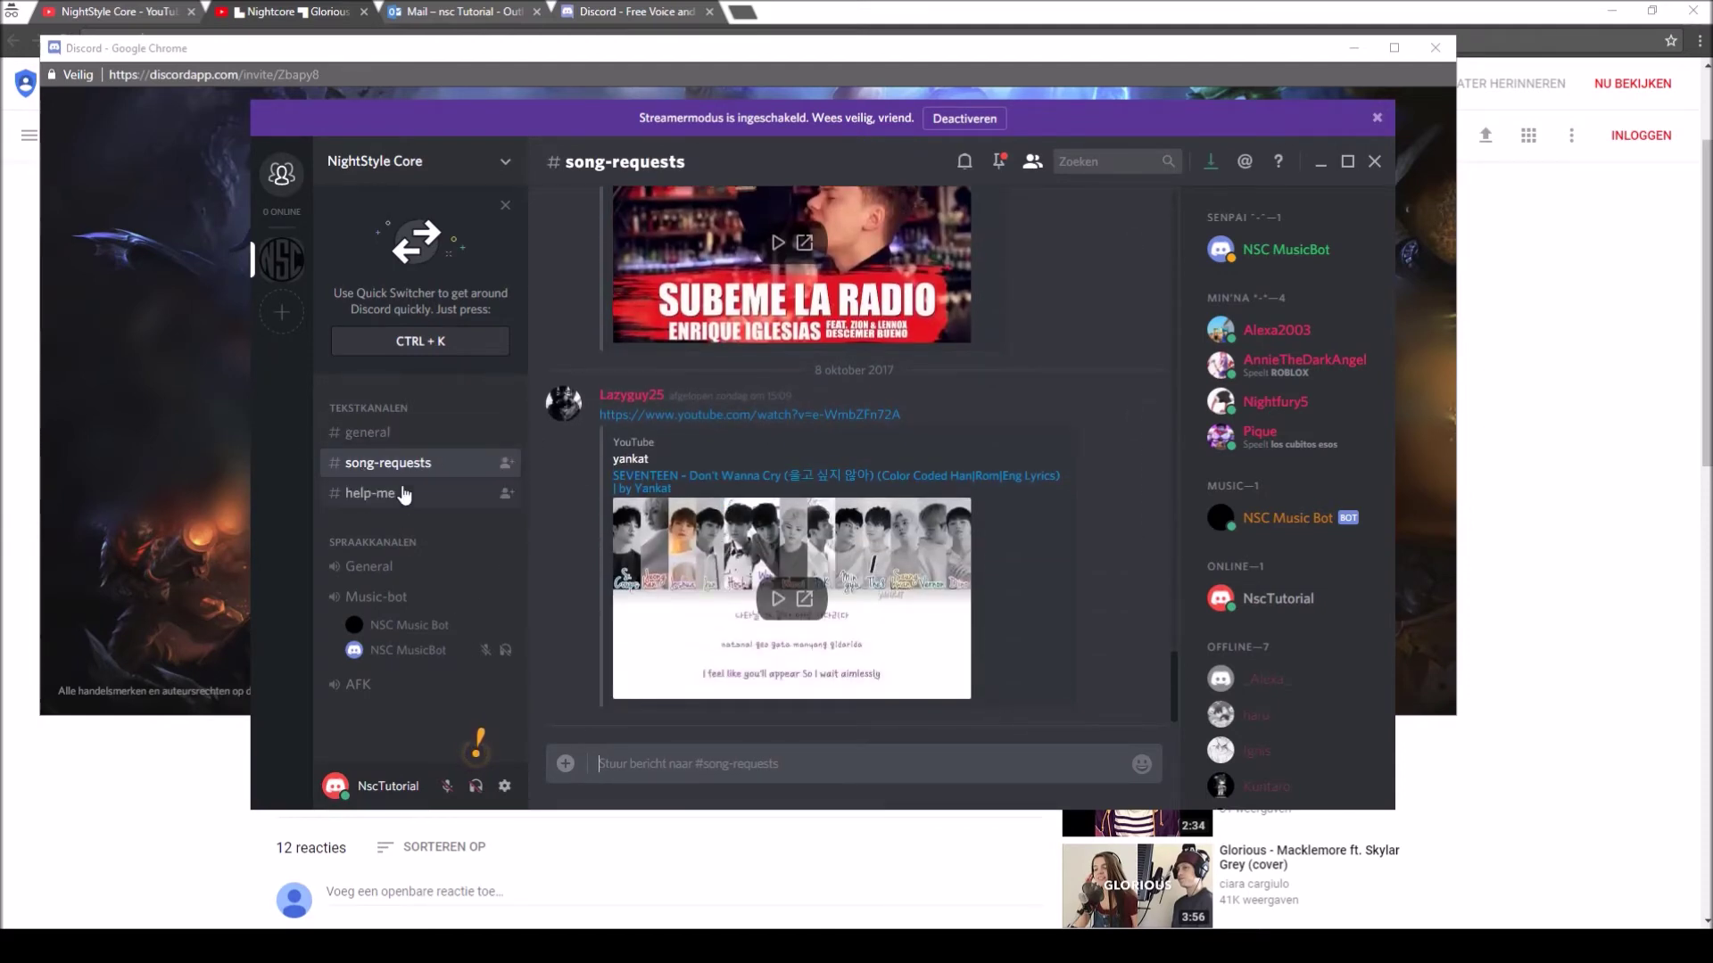
left_click(403, 498)
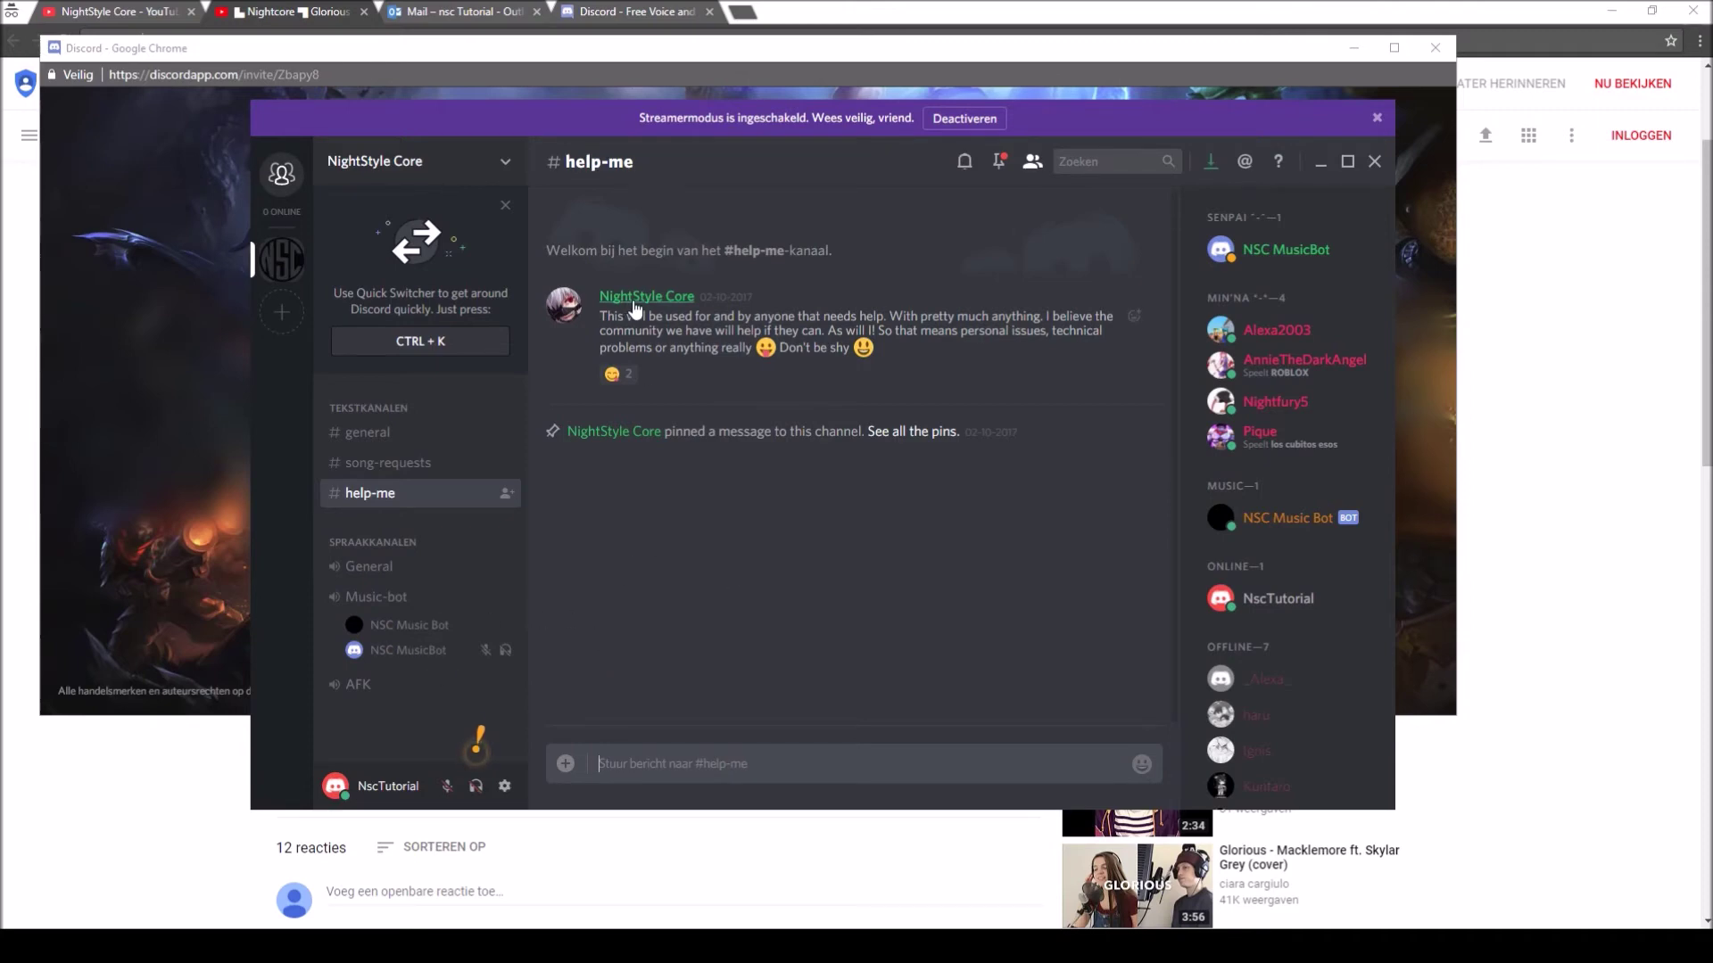
right_click(634, 299)
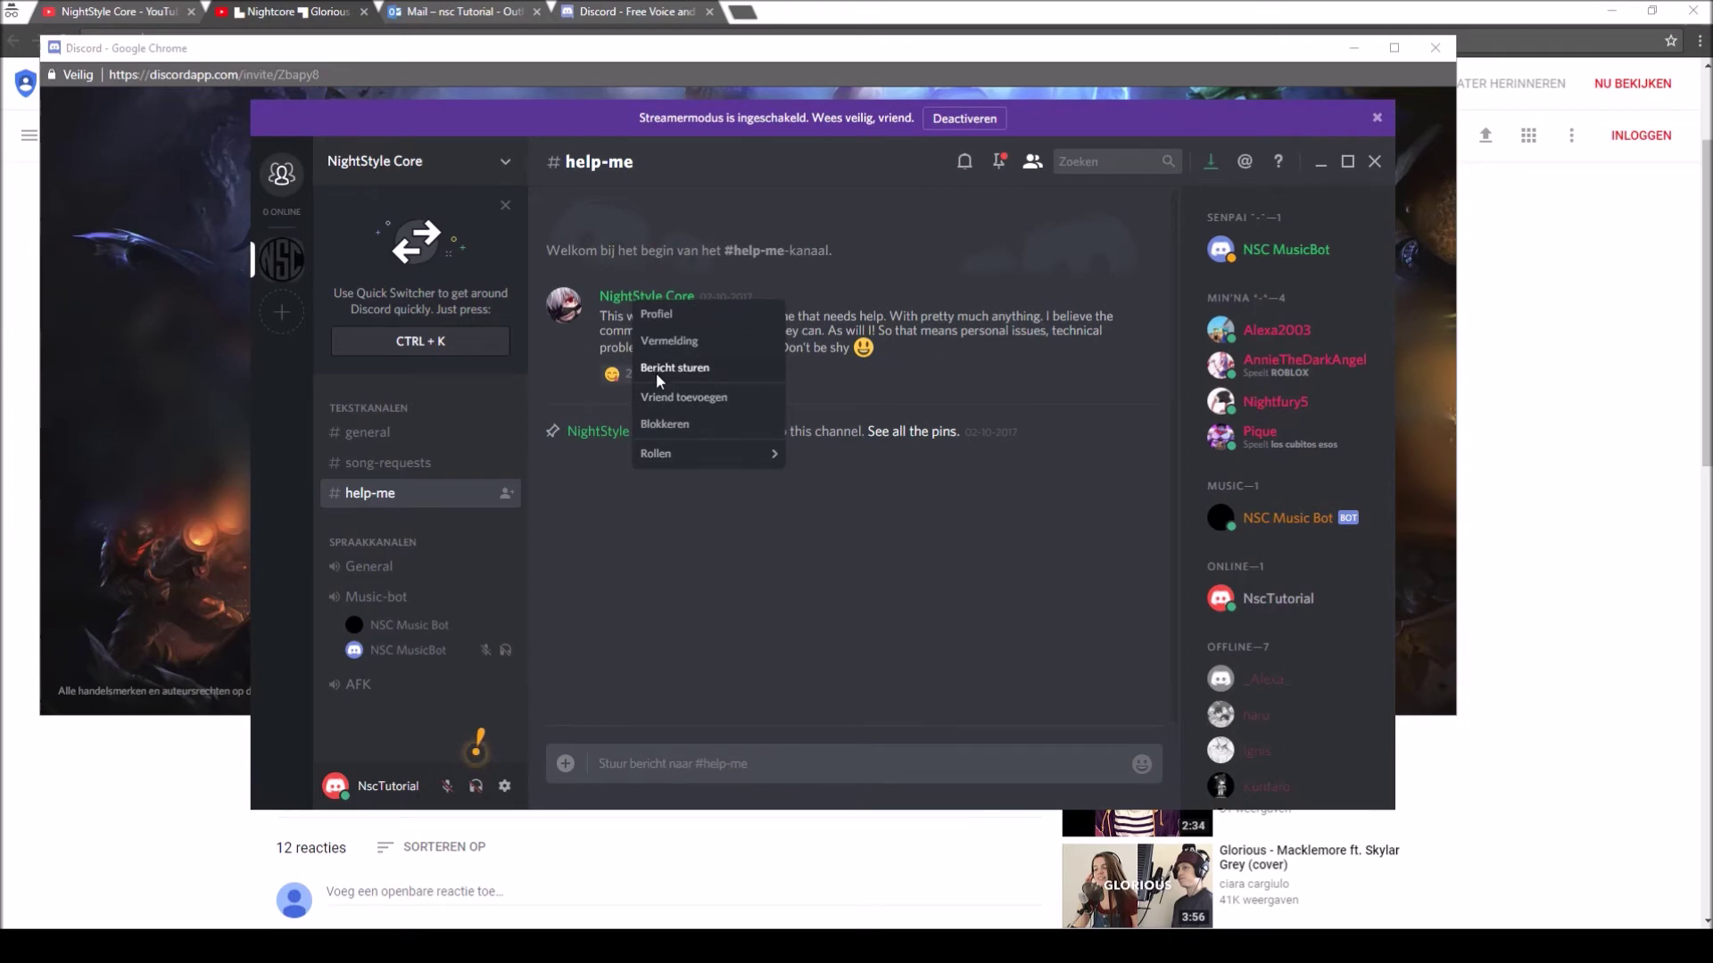
left_click(589, 607)
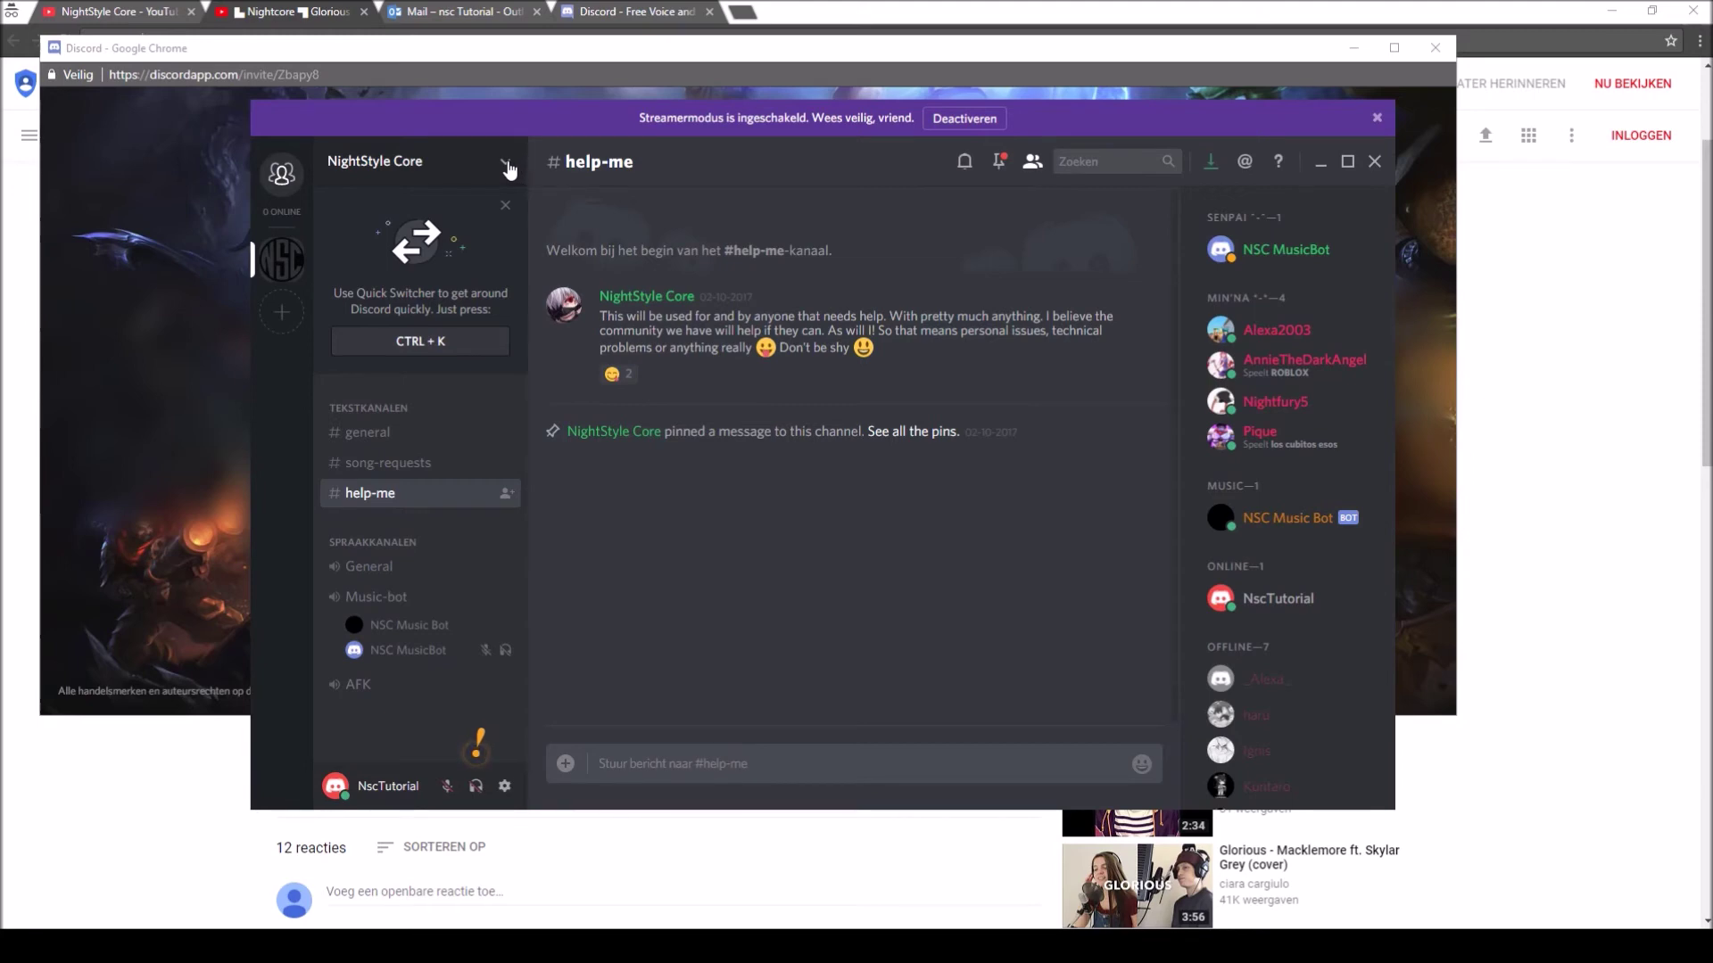
Step: Reposition the Discord window and toggle the NightStyle Core server menu open again
mouse_move(610, 134)
left_mouse_down()
mouse_move(727, 120)
mouse_move(643, 113)
left_mouse_up()
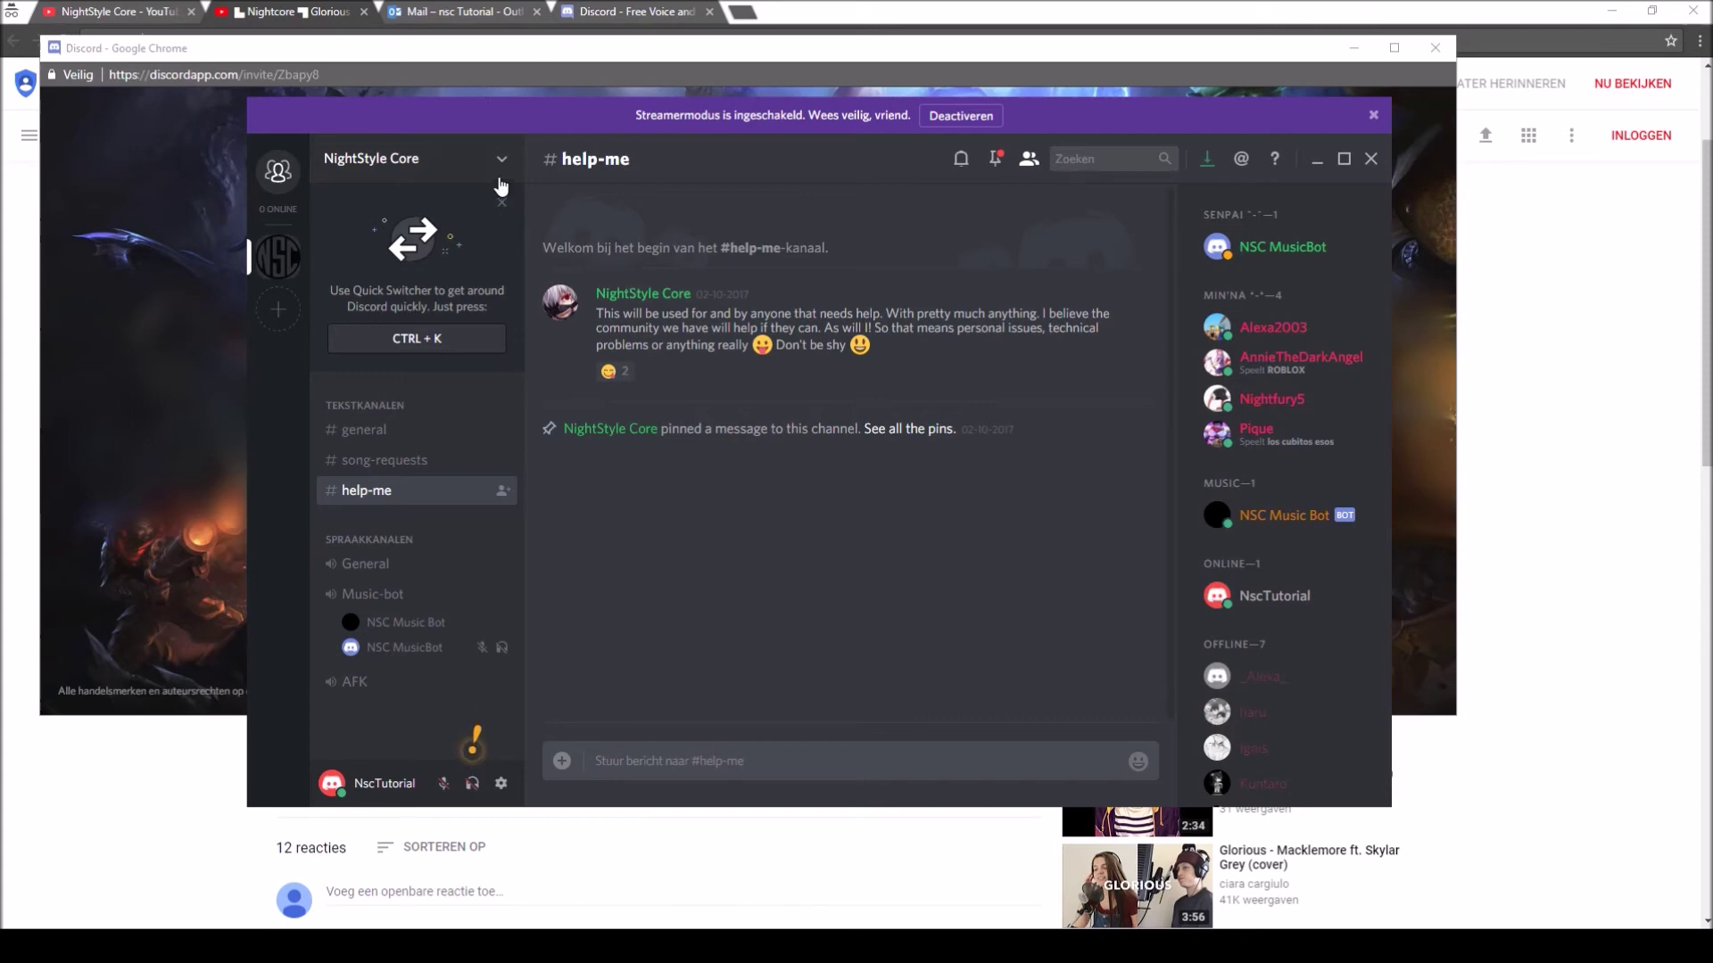
left_click(502, 166)
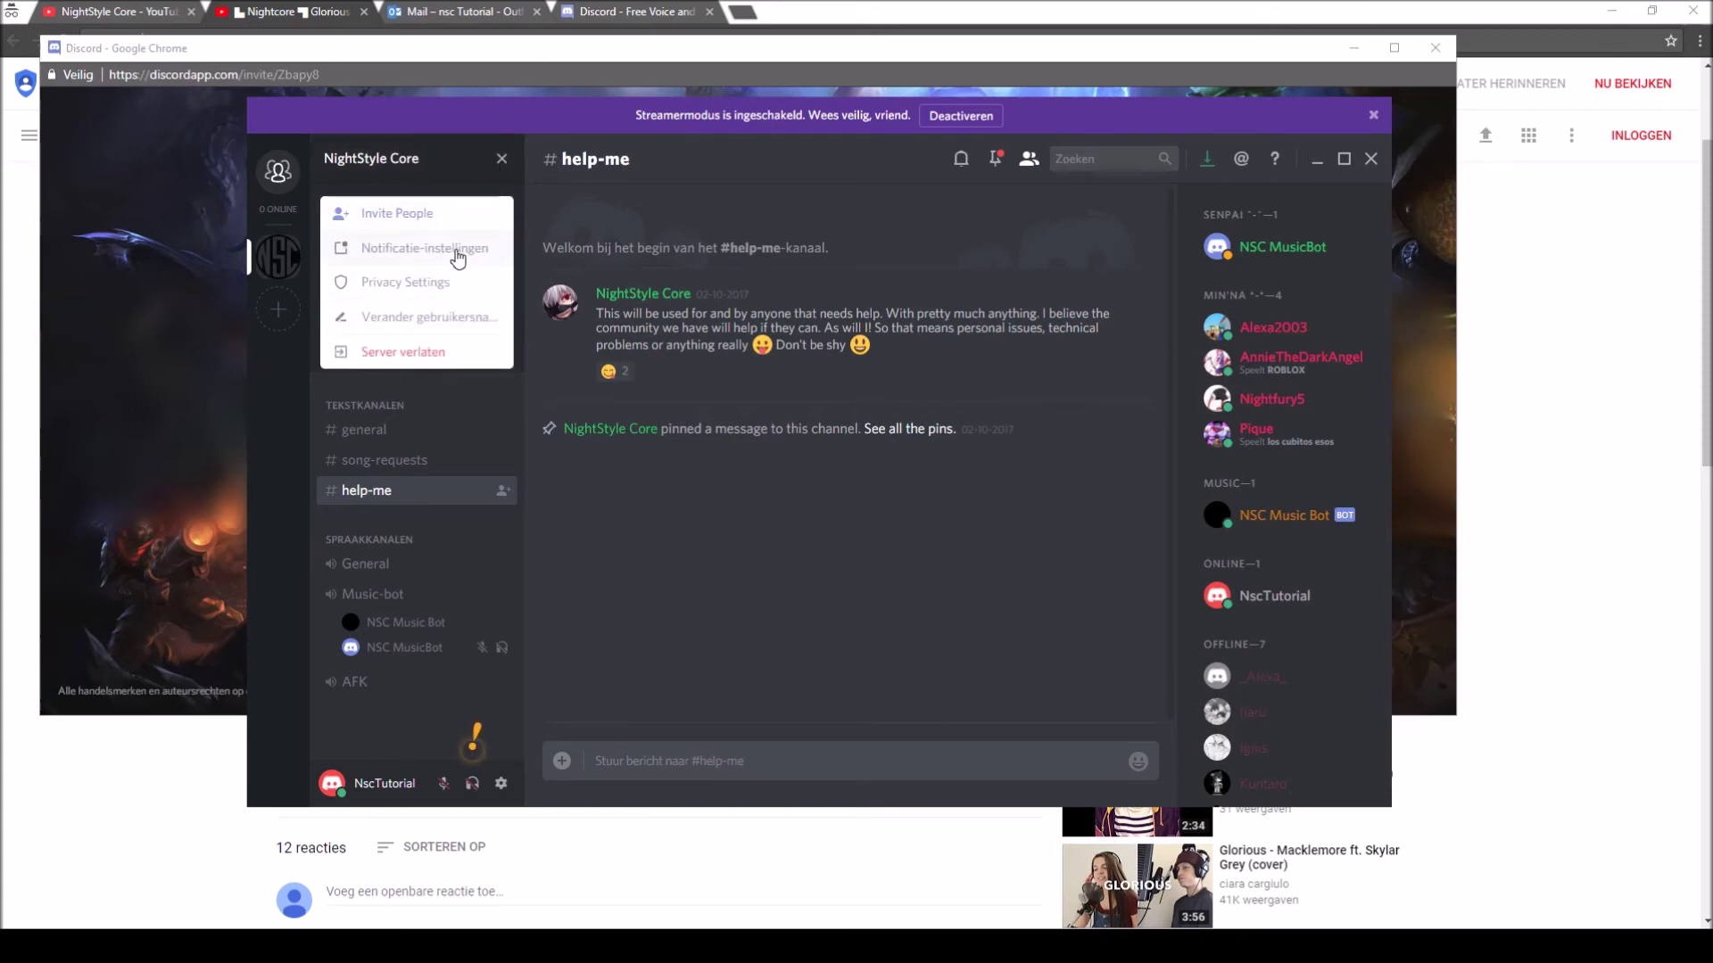
left_click(503, 158)
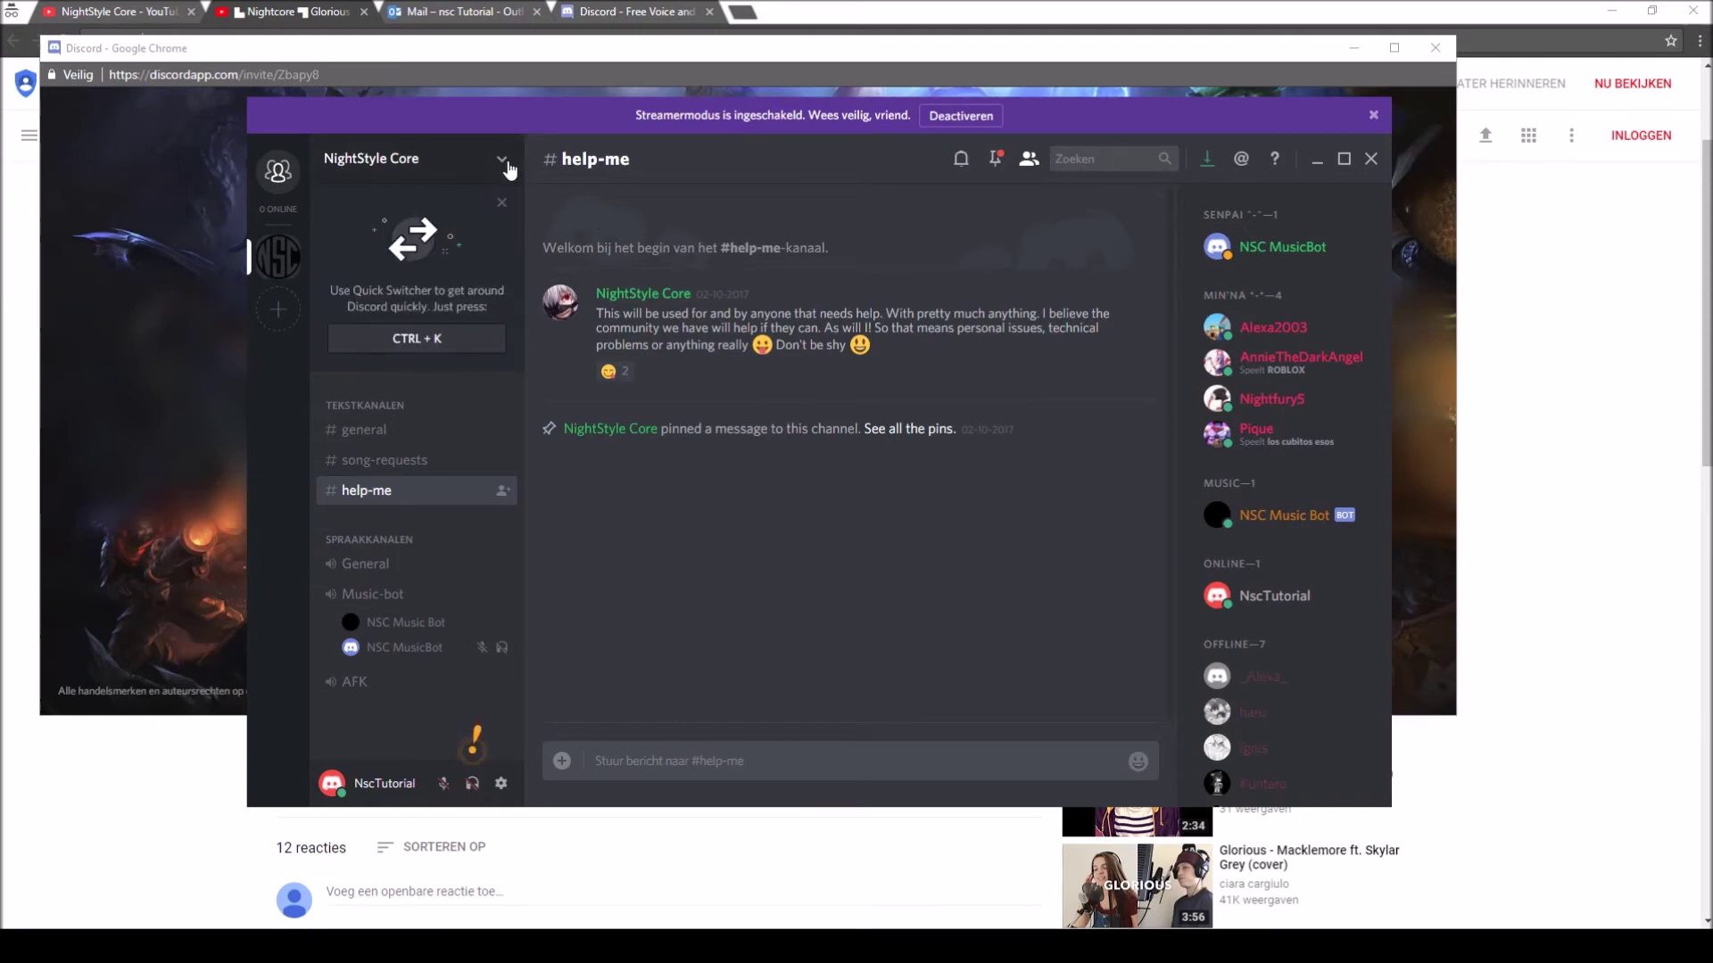
left_click(503, 161)
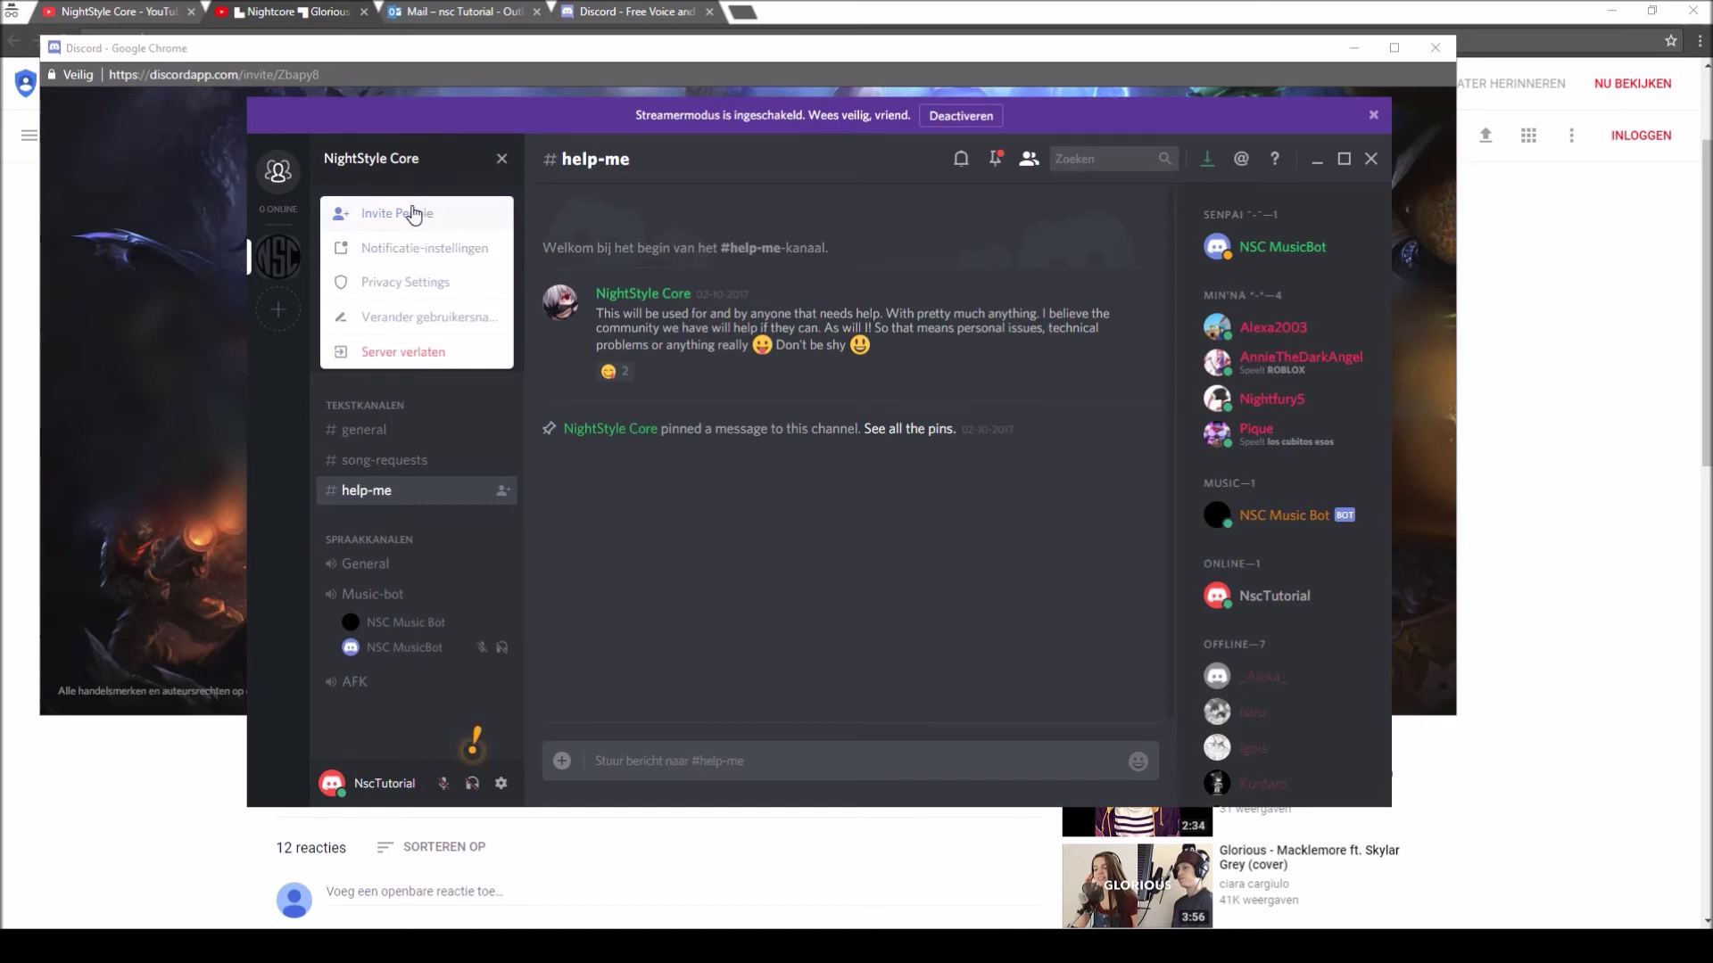
Step: Select the invite link in Invite People, close the dialog, and reopen the server menu
left_click(403, 215)
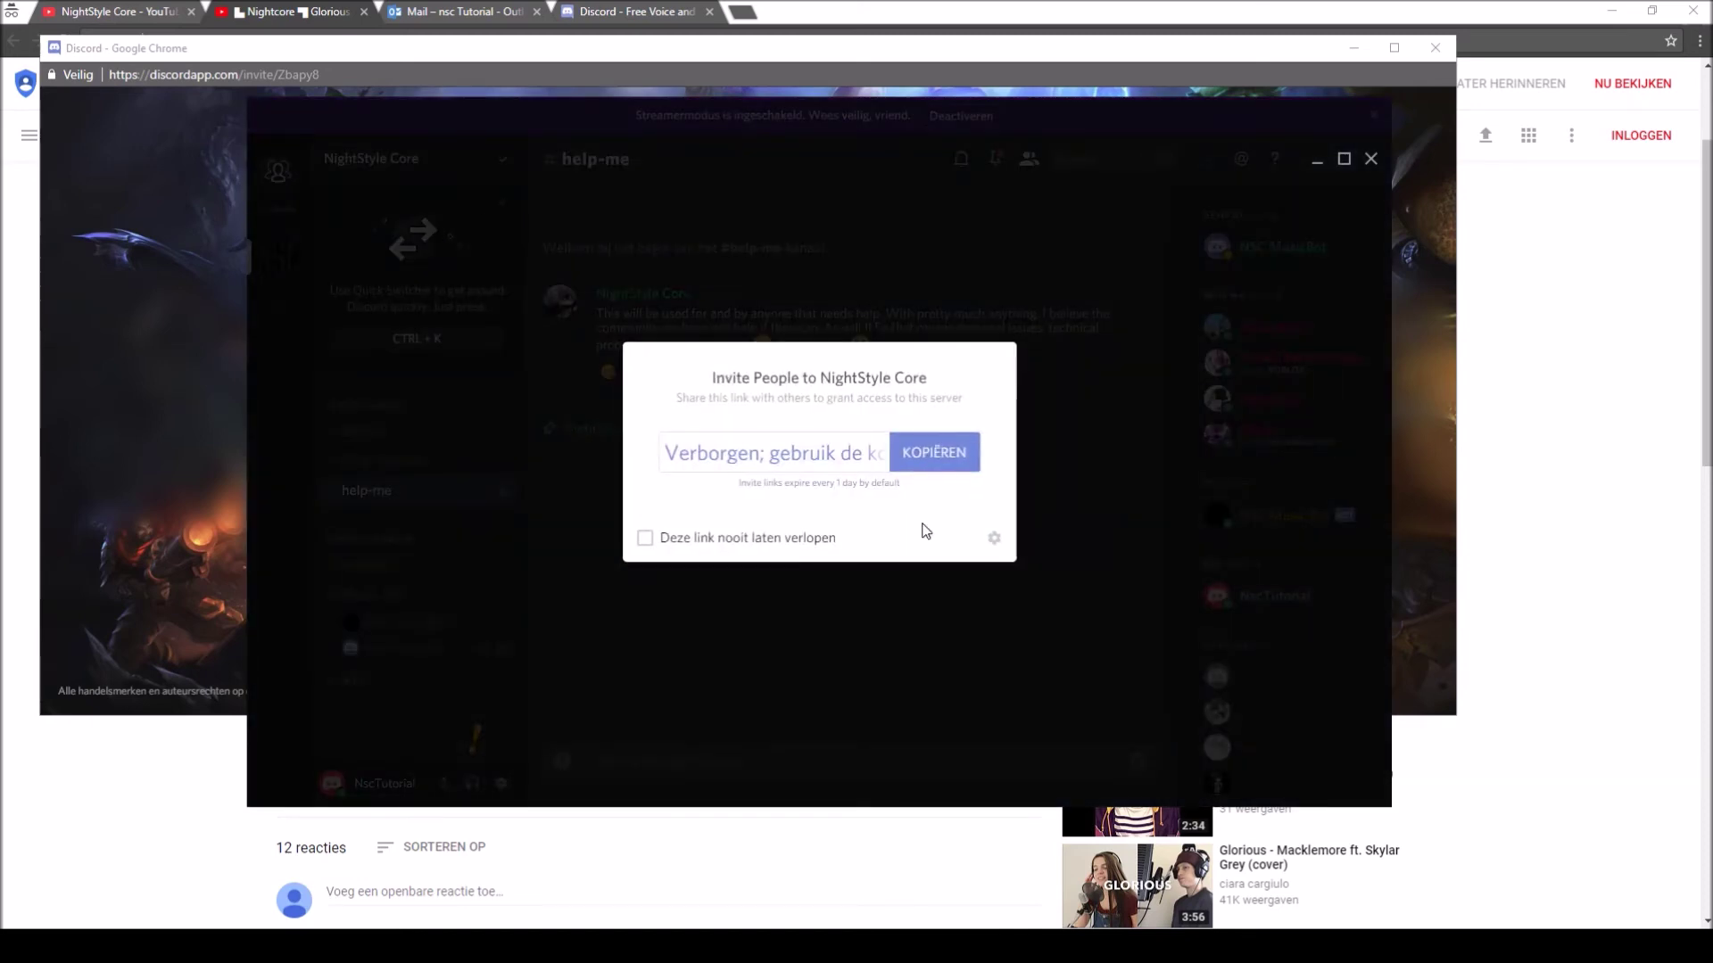
left_click_drag(698, 456, 807, 452)
left_click(776, 453)
left_click(842, 660)
left_click(497, 160)
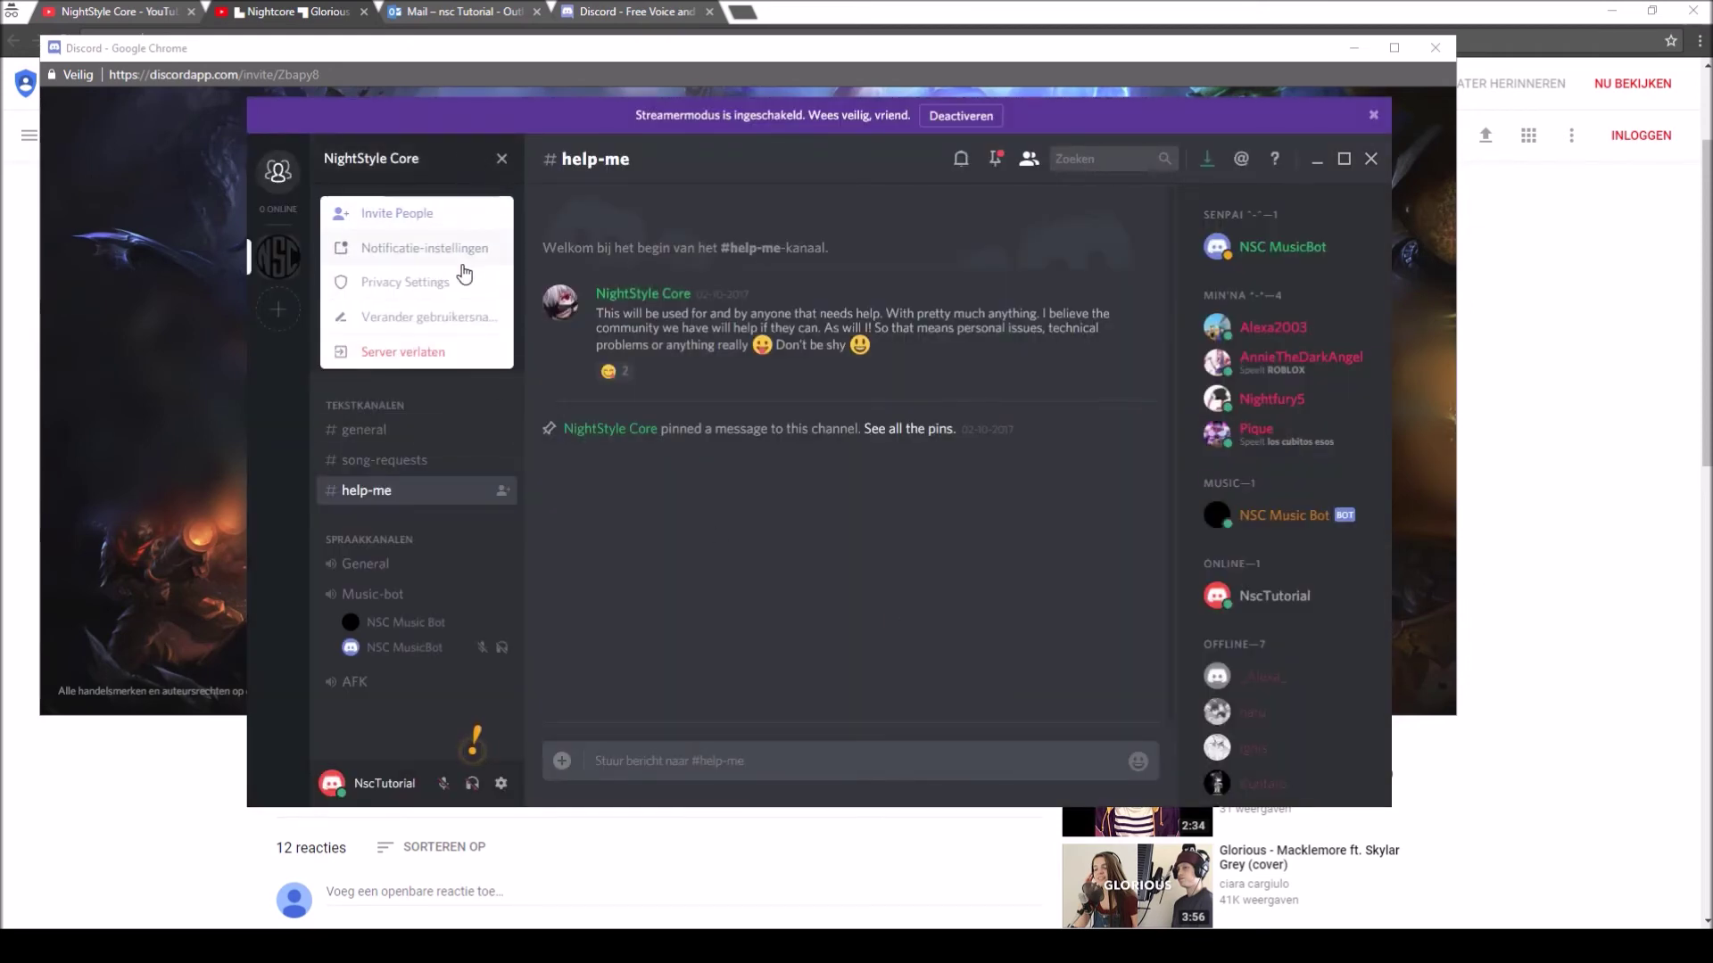
left_click(459, 248)
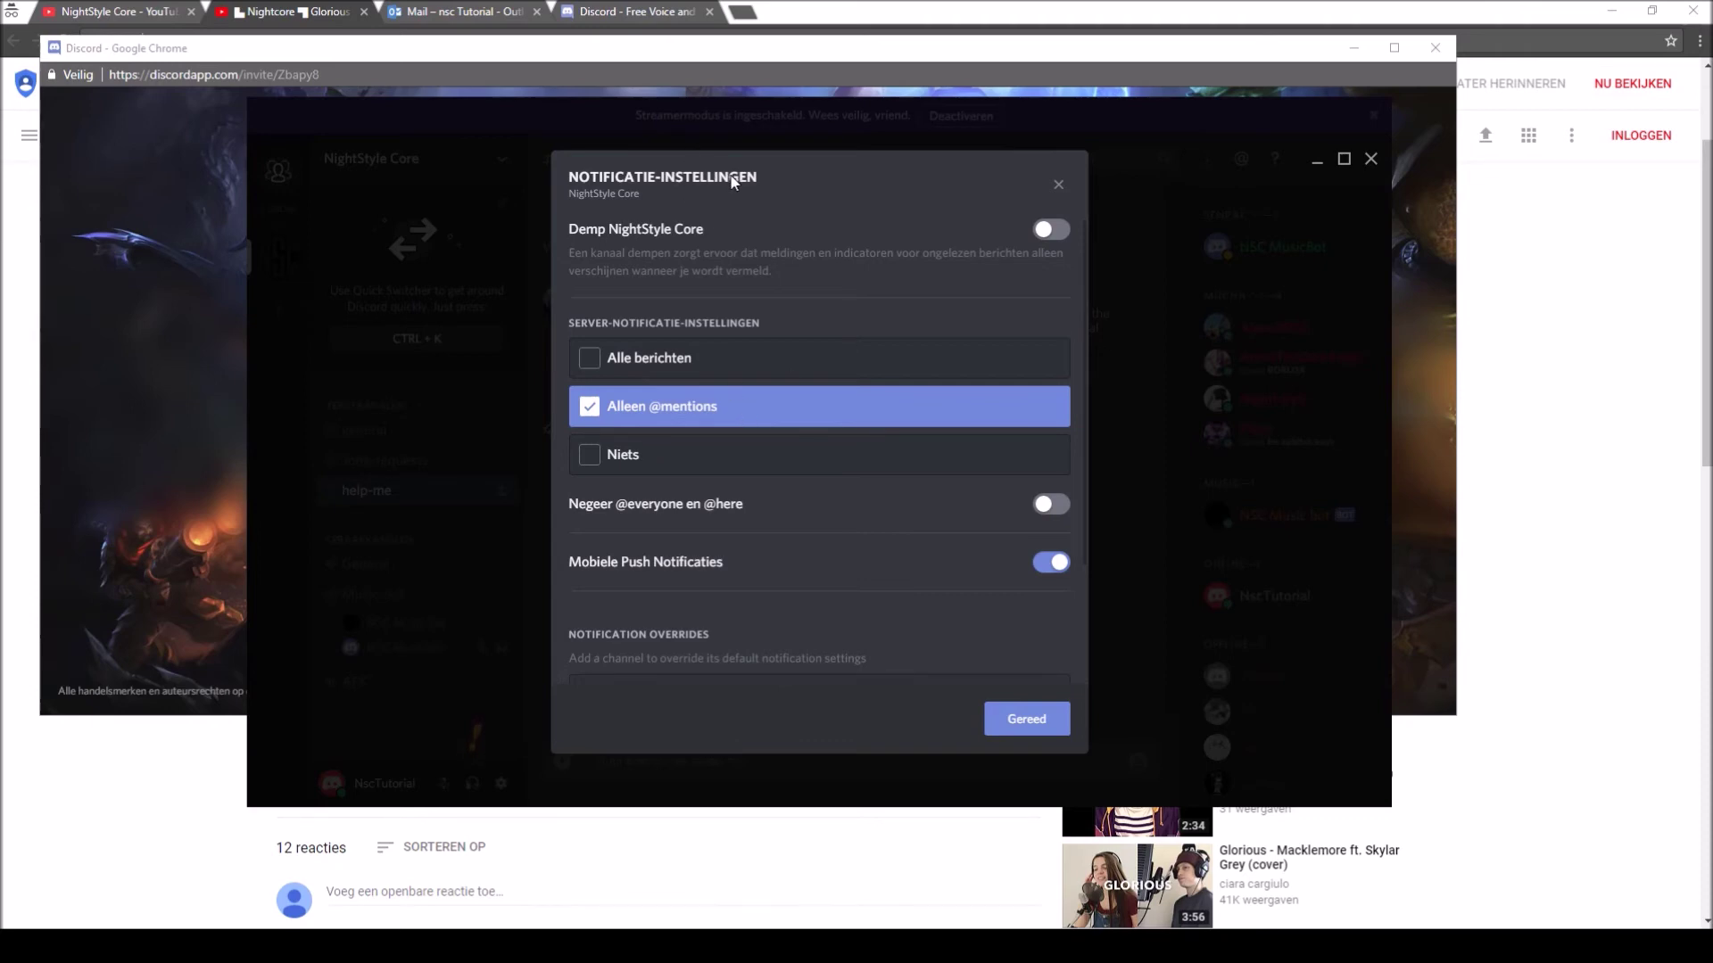
scroll(767, 526, "down", 3)
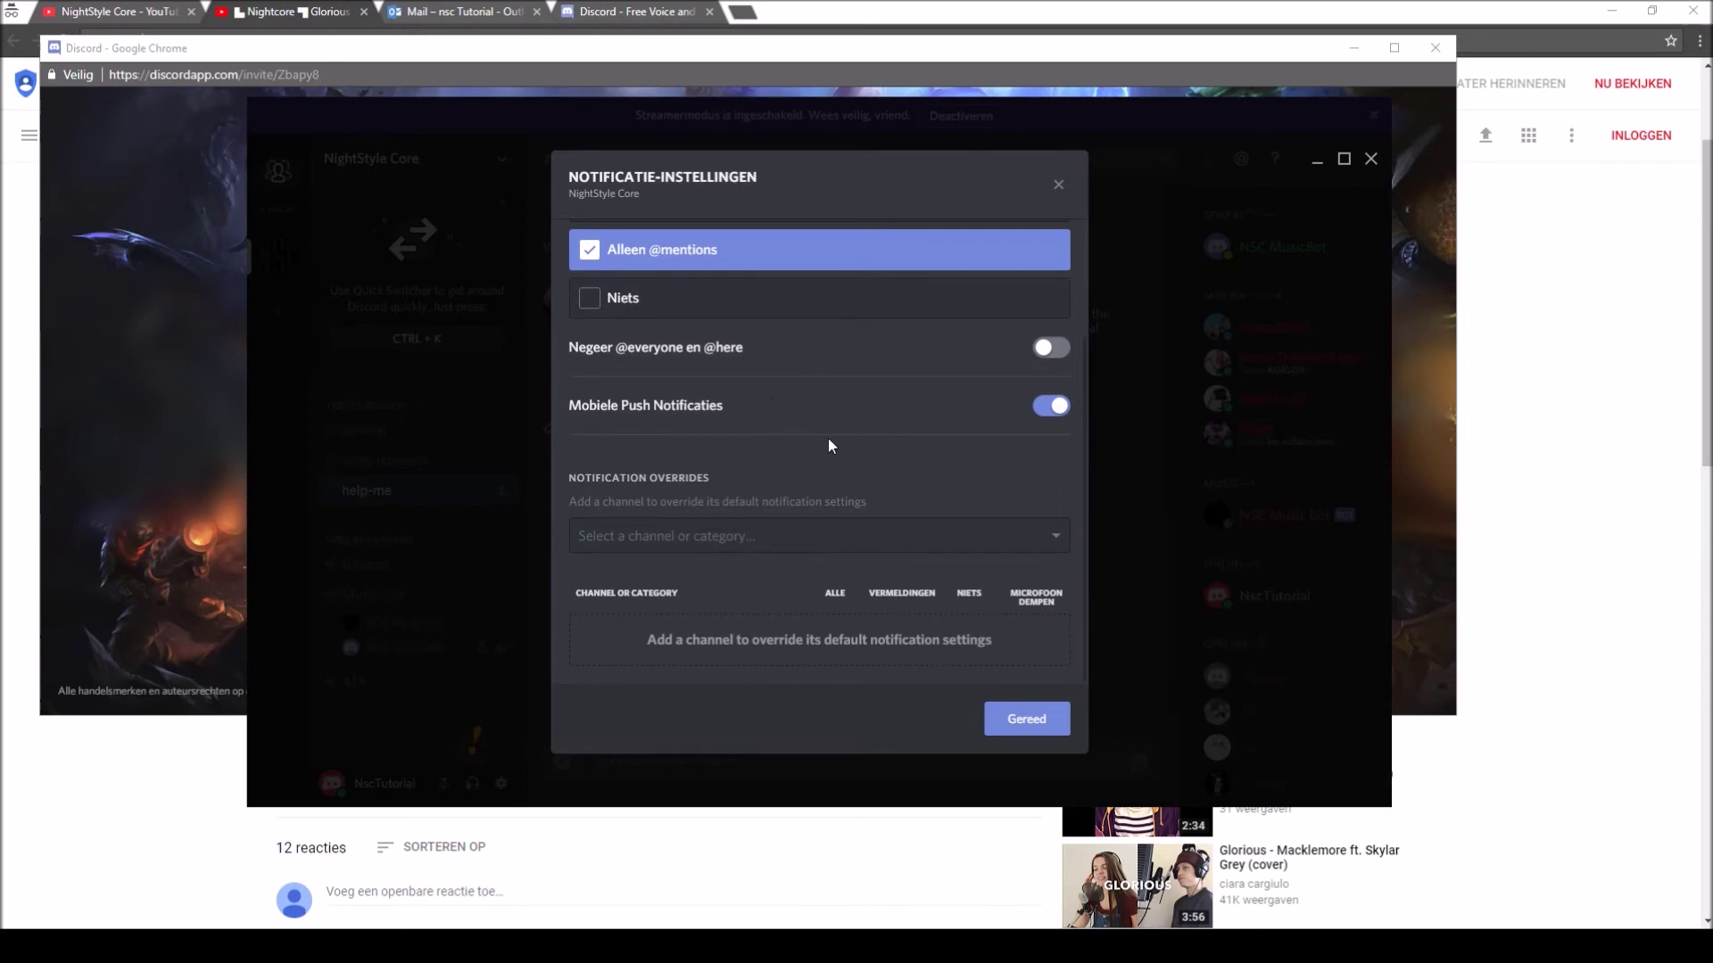
left_click(1049, 406)
left_click(1052, 406)
scroll(842, 471, "up", 2)
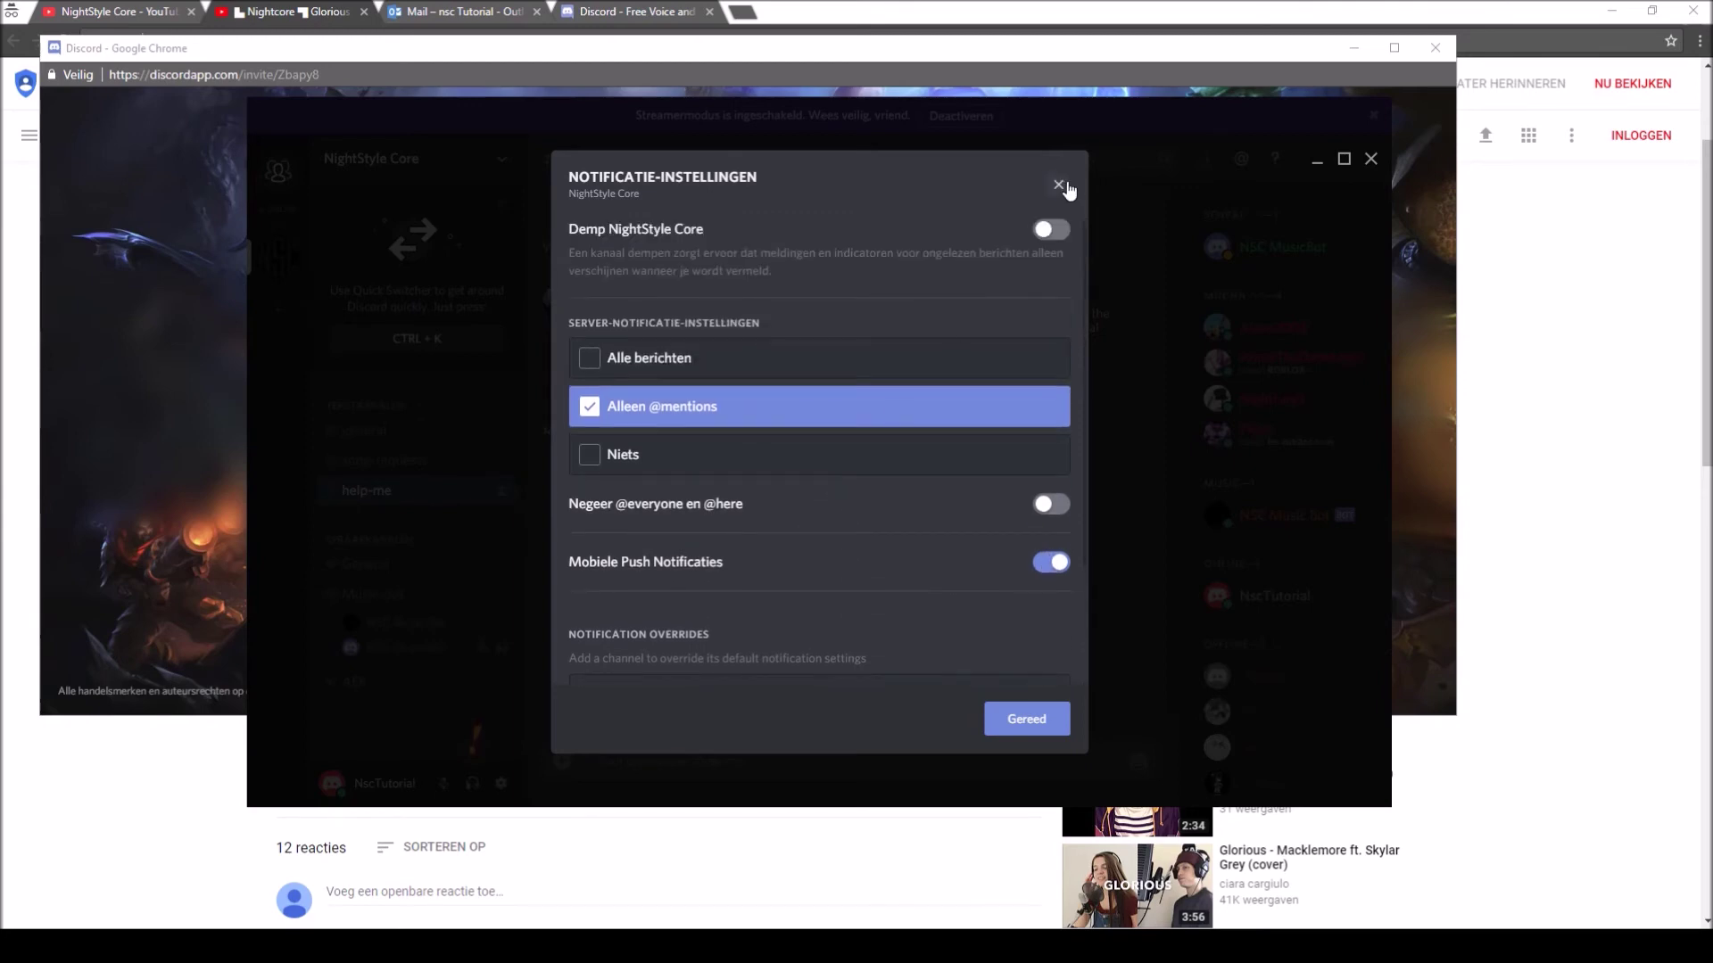
left_click(1058, 184)
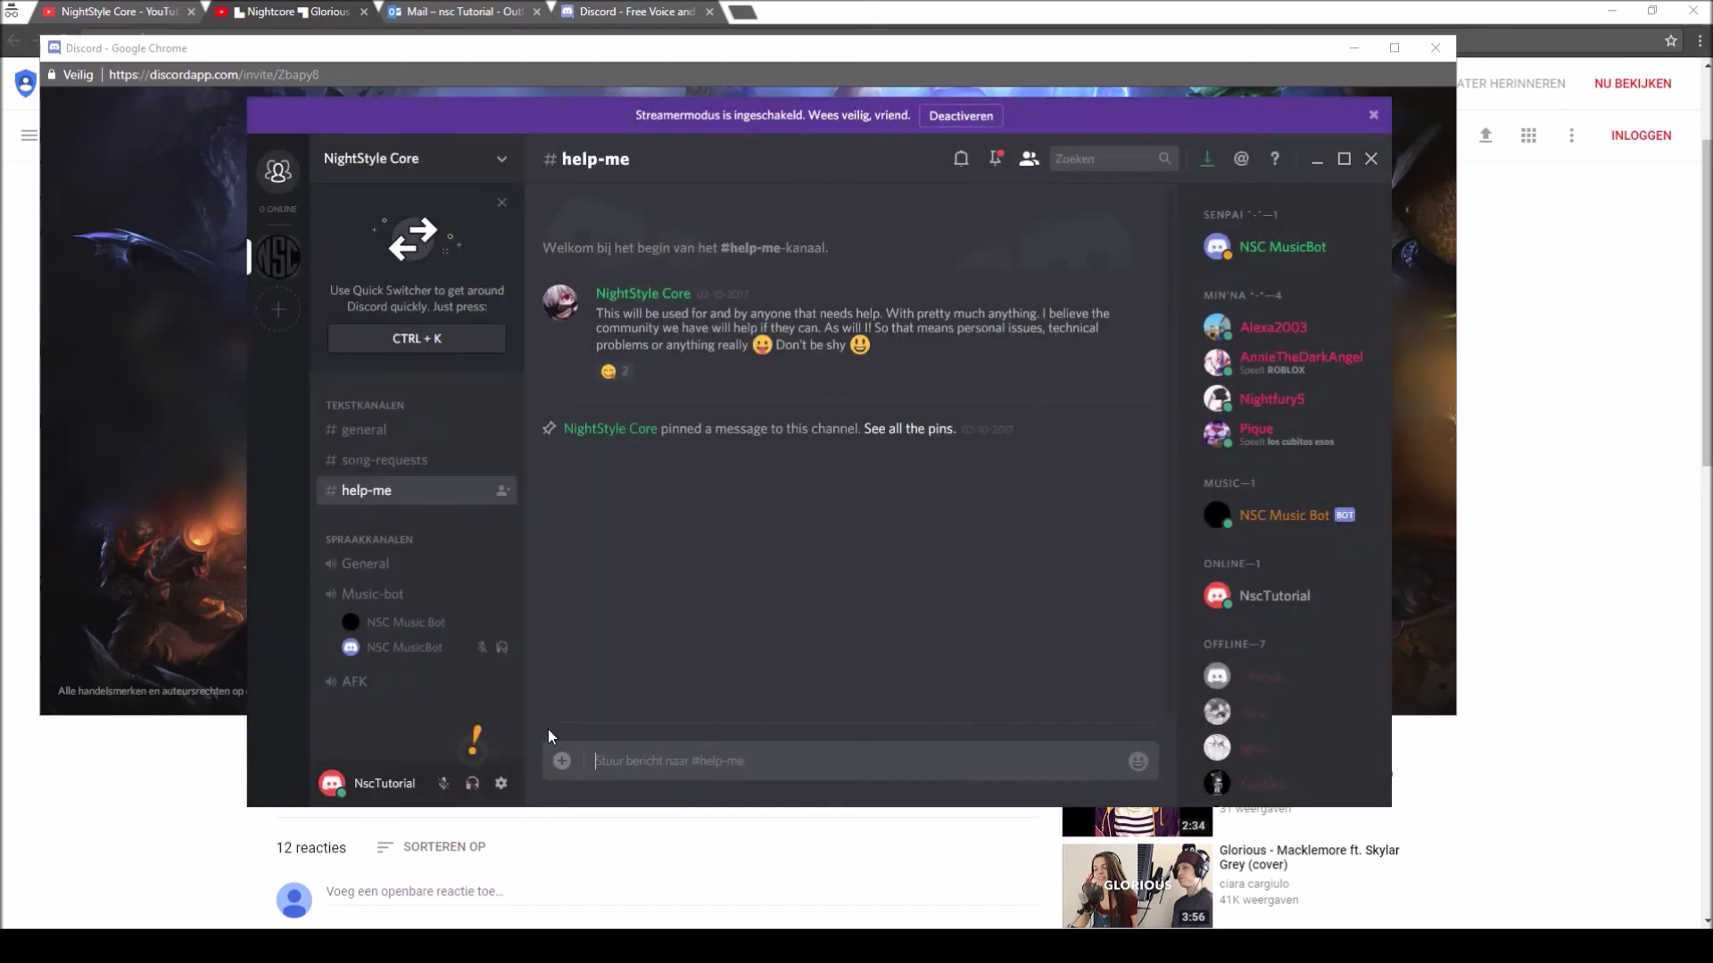
Step: Open the user settings, close them, then reopen them
left_click(501, 783)
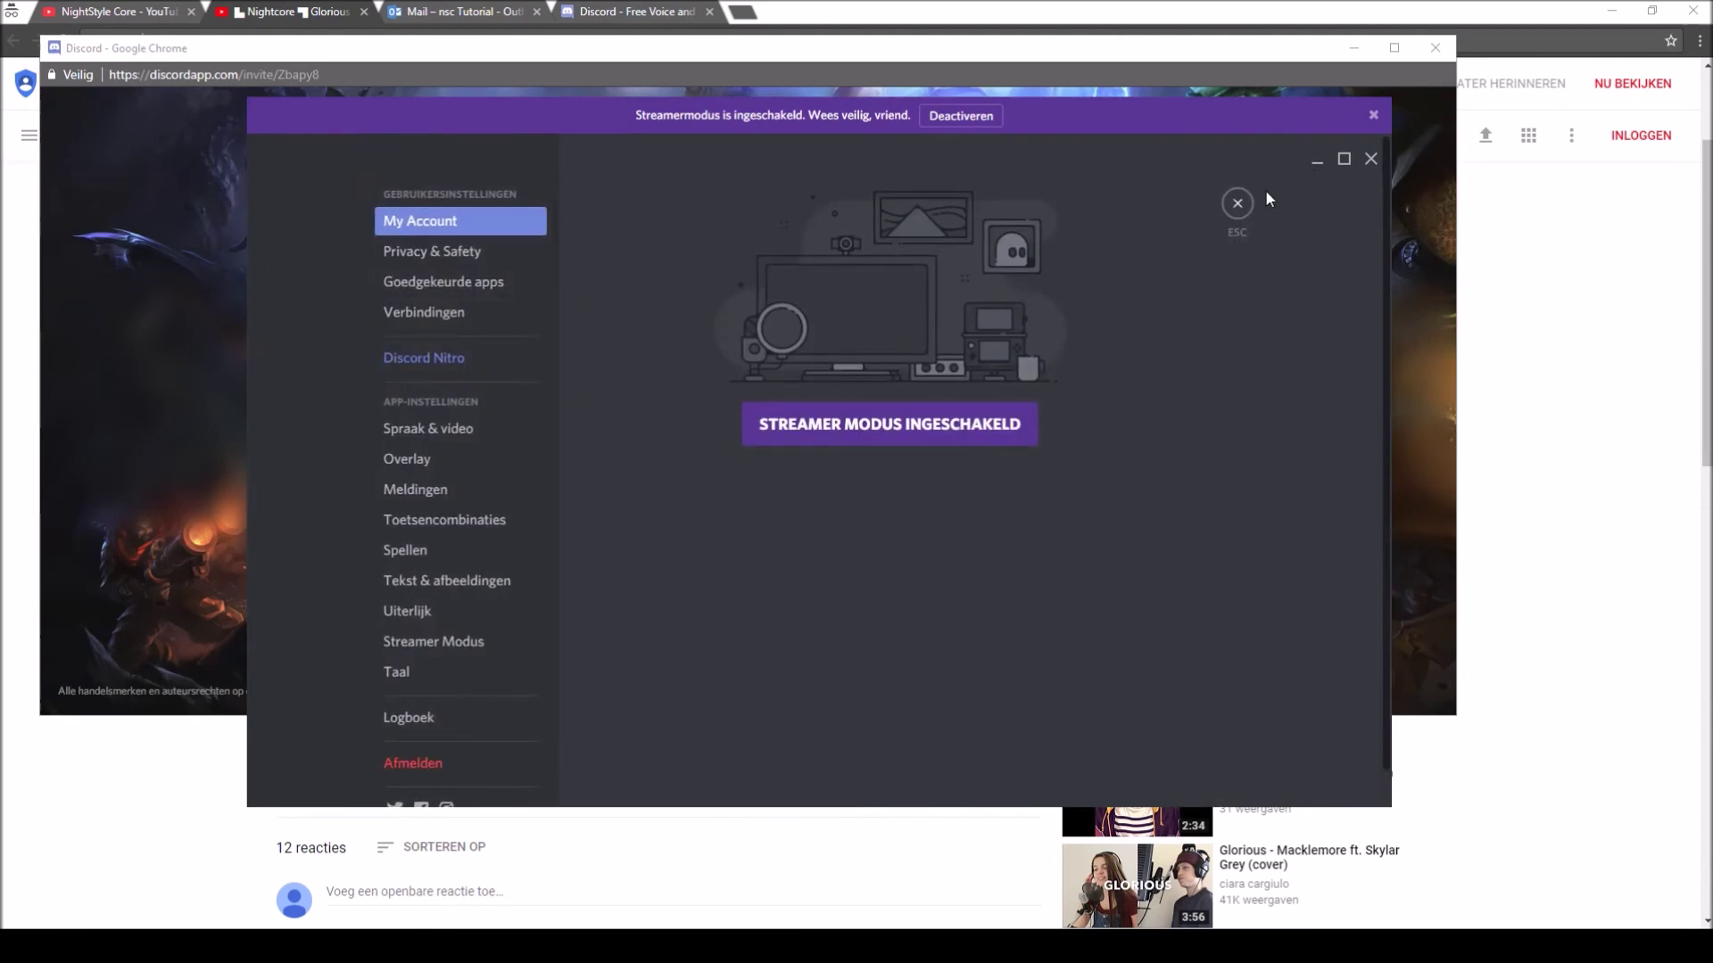
left_click(1237, 203)
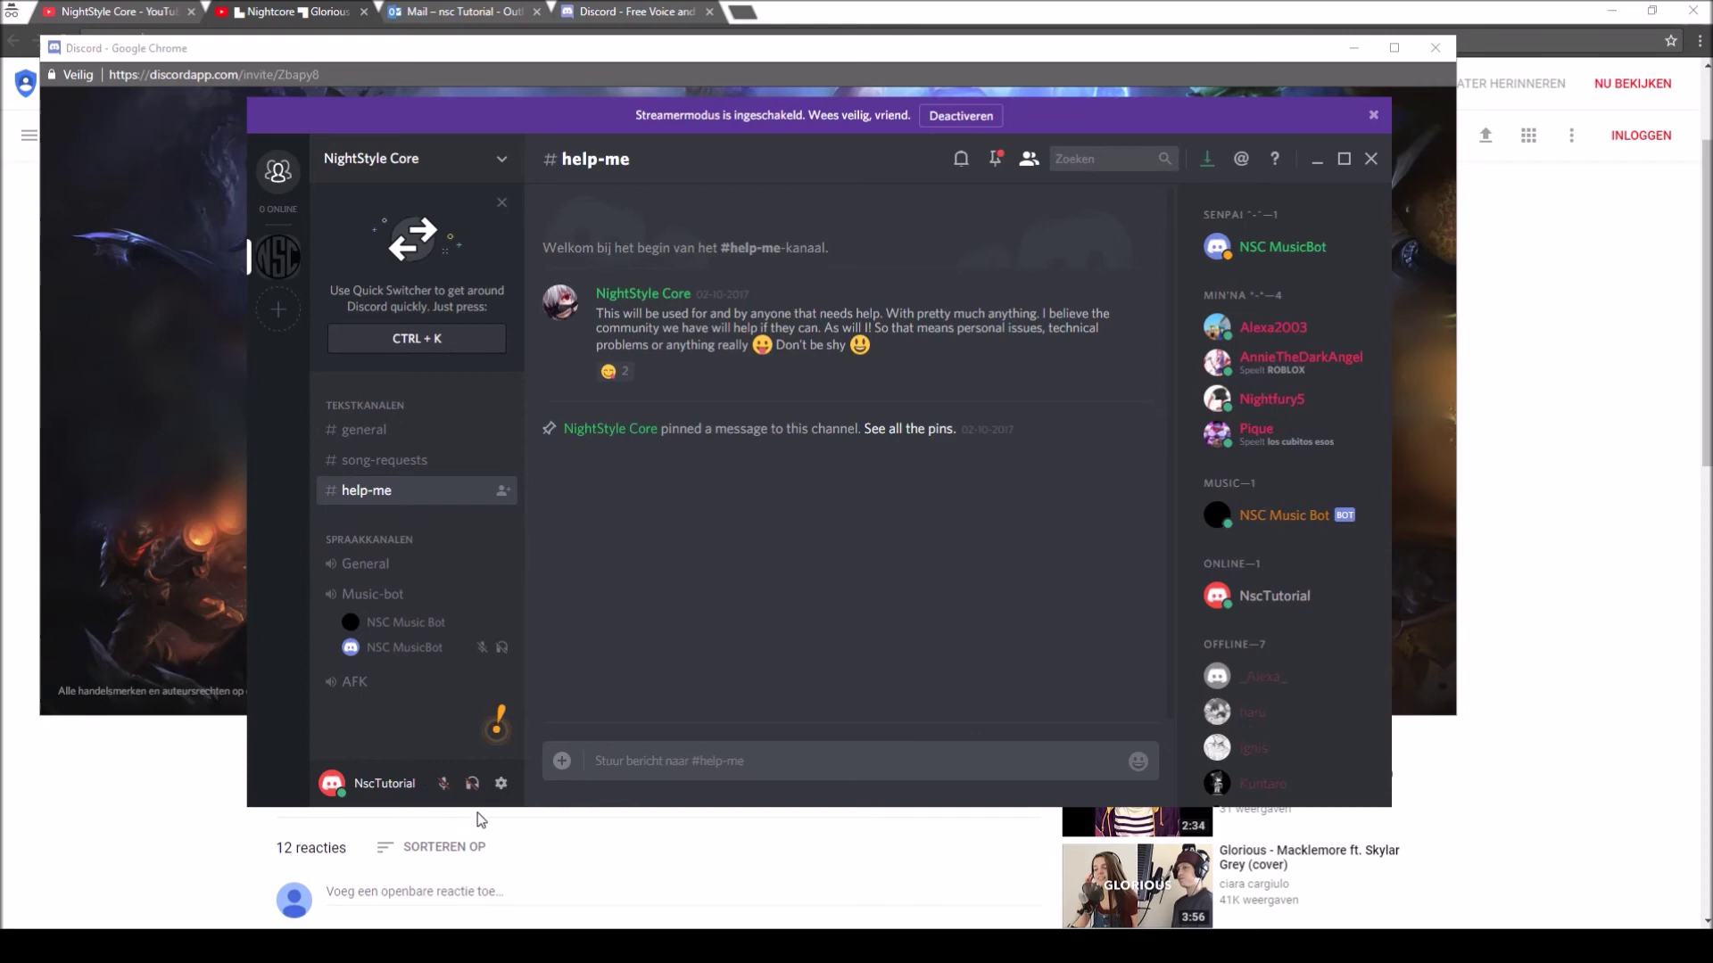
left_click(502, 785)
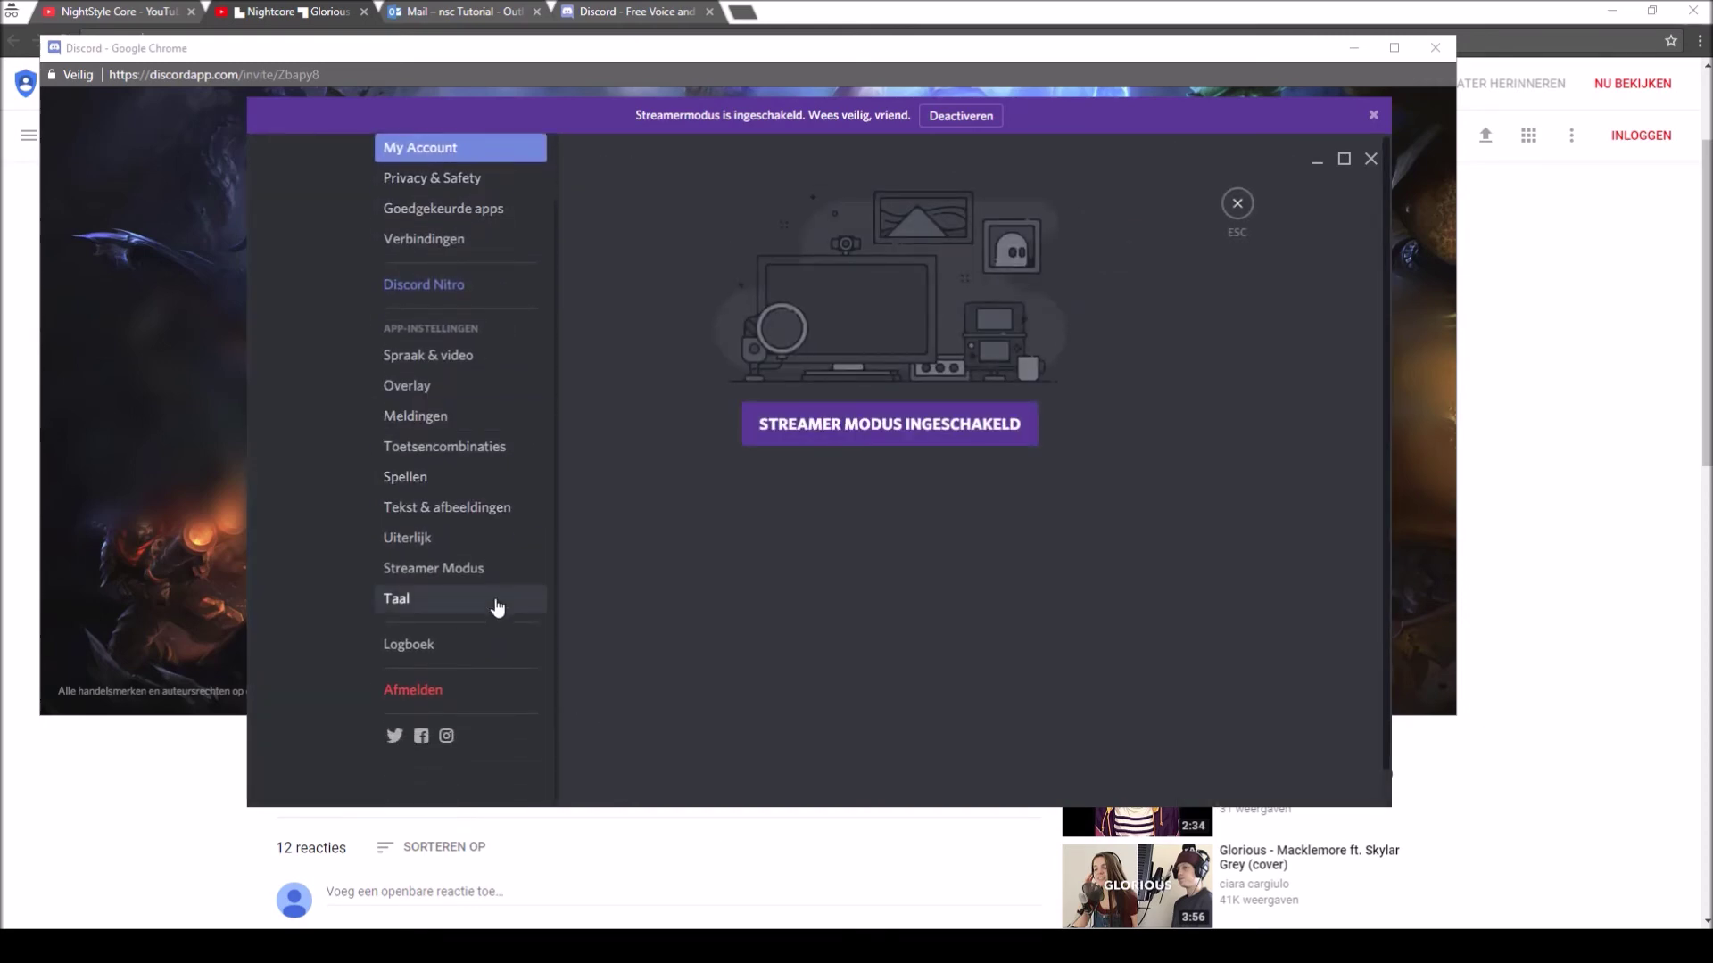
scroll(491, 604, "up", 1)
Step: On the Appearance page, try the light theme, revert to dark, then view the Overlay page
left_click(491, 611)
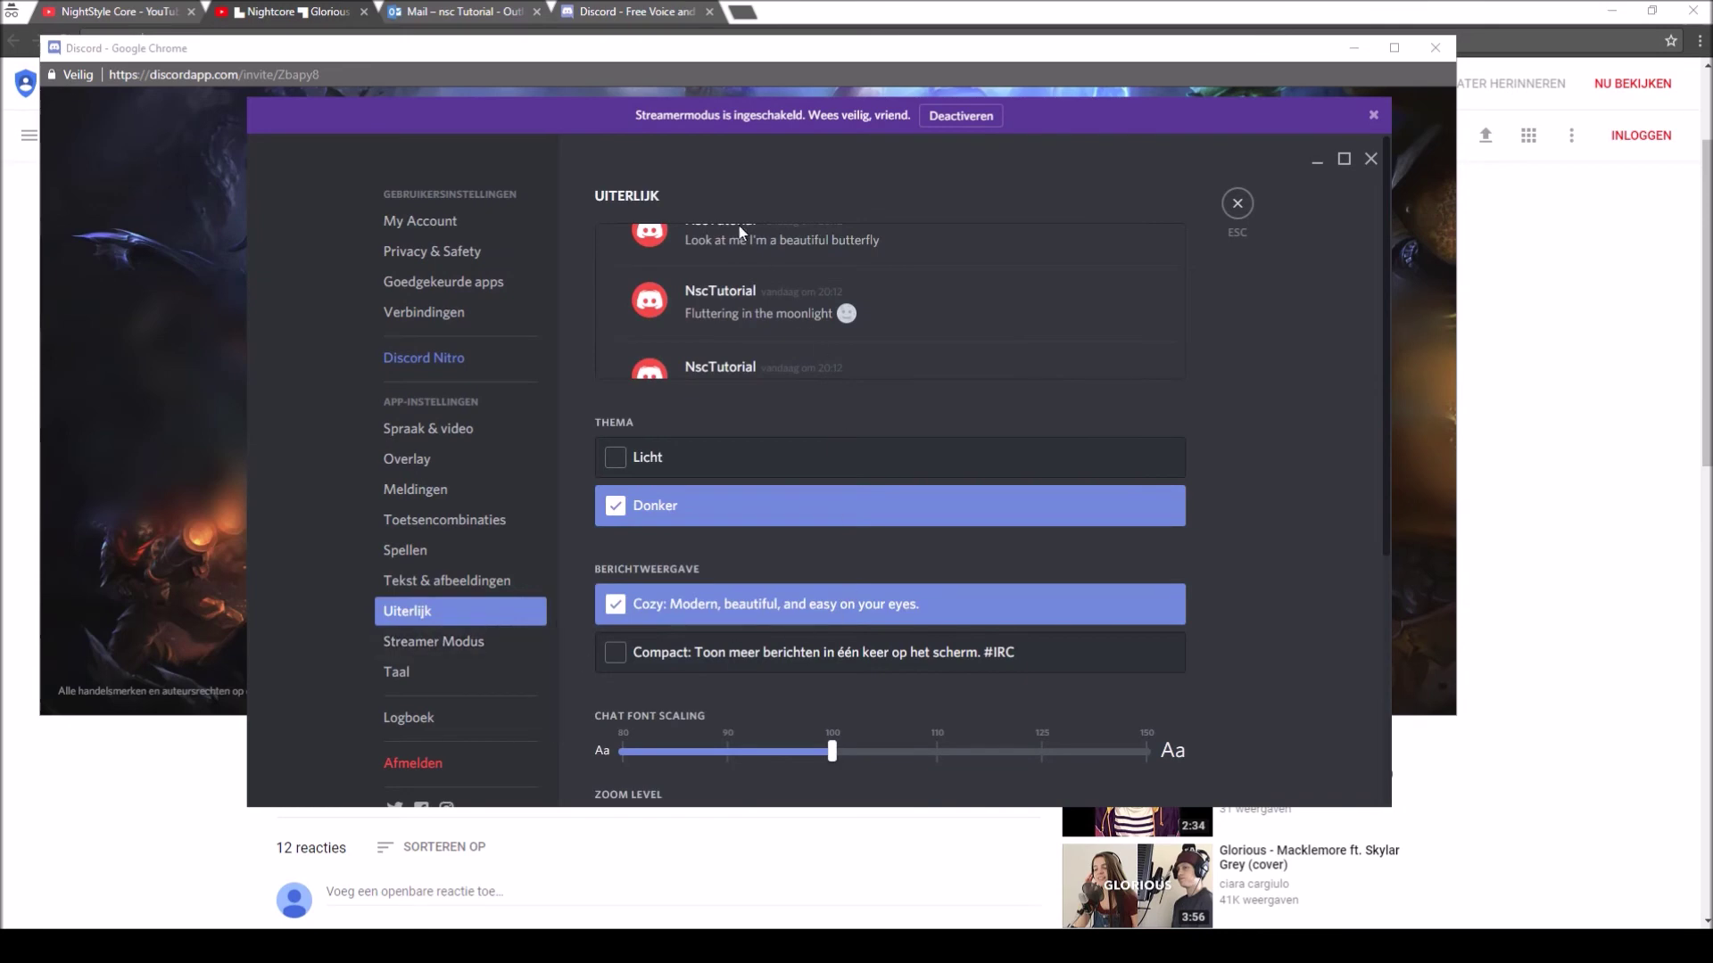
left_click(618, 473)
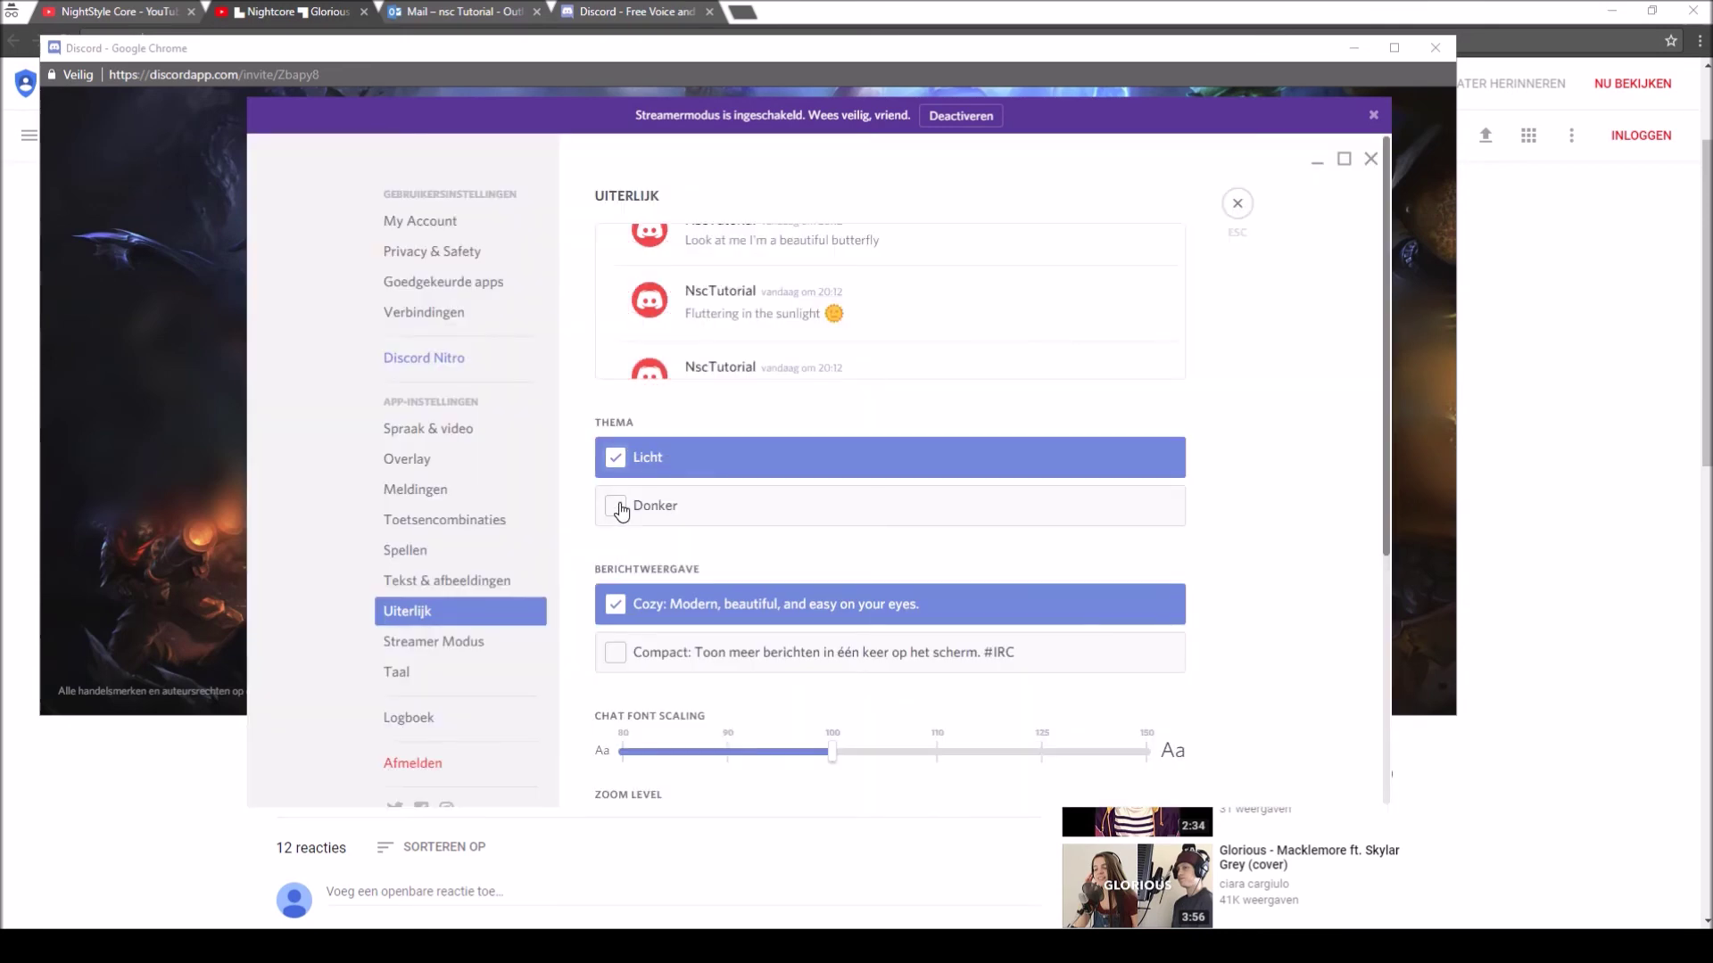
left_click(615, 505)
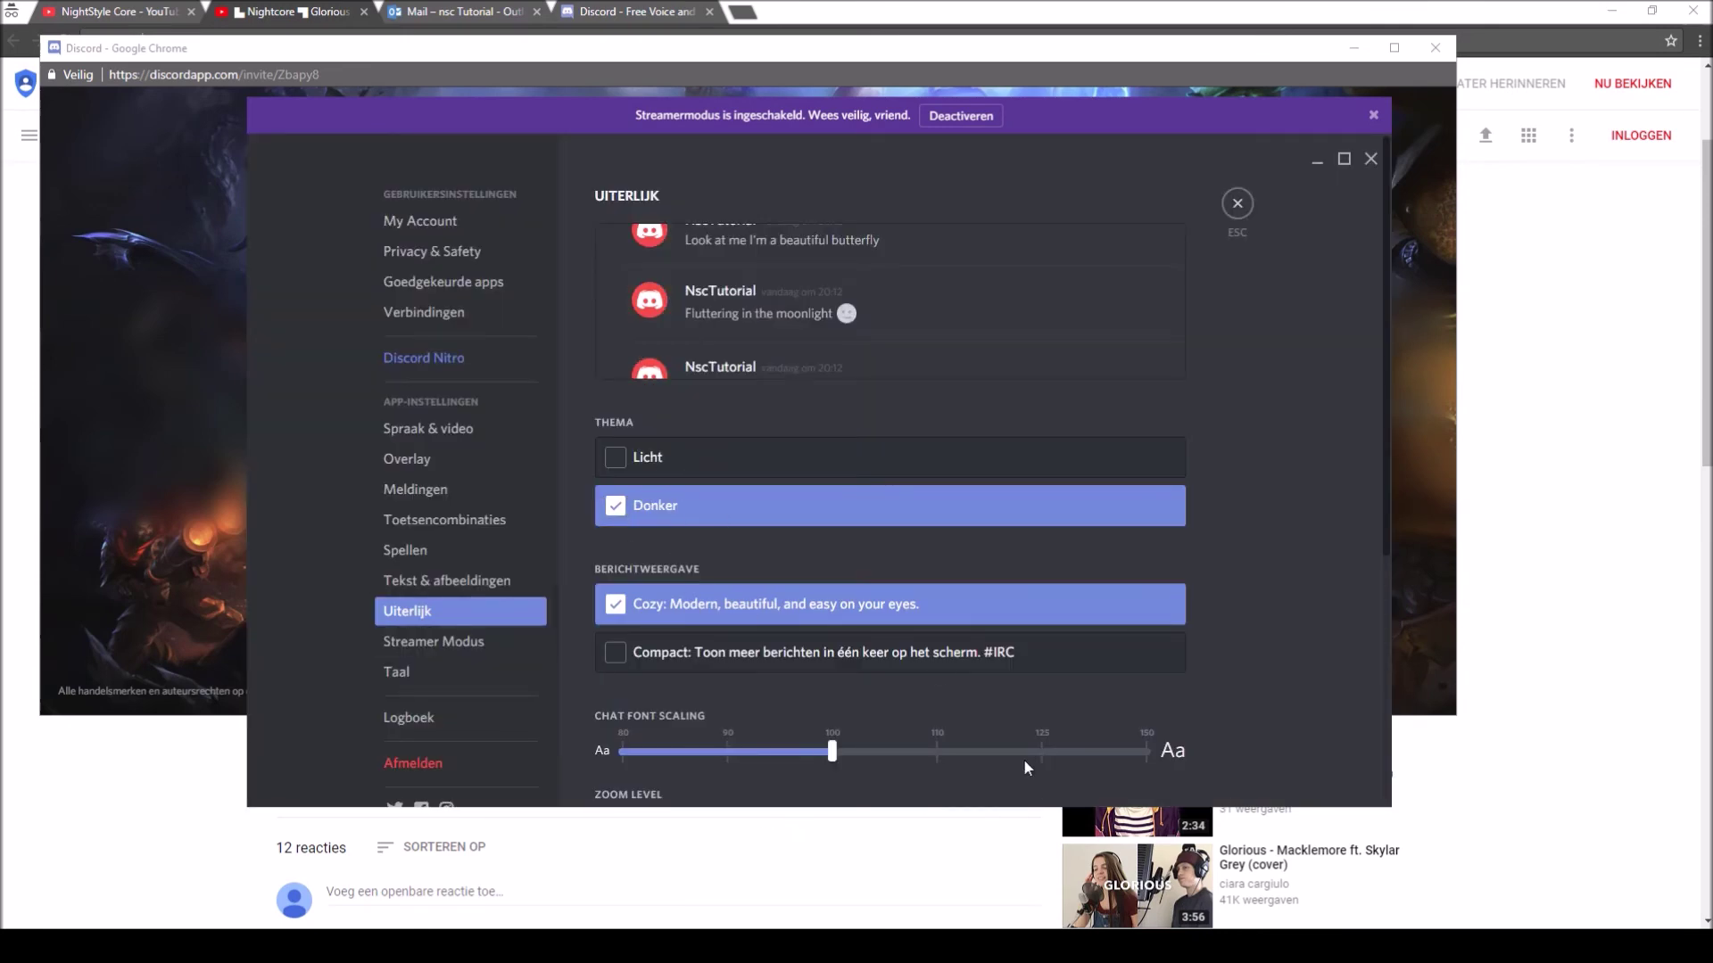
scroll(667, 660, "down", 1)
scroll(687, 669, "down", 3)
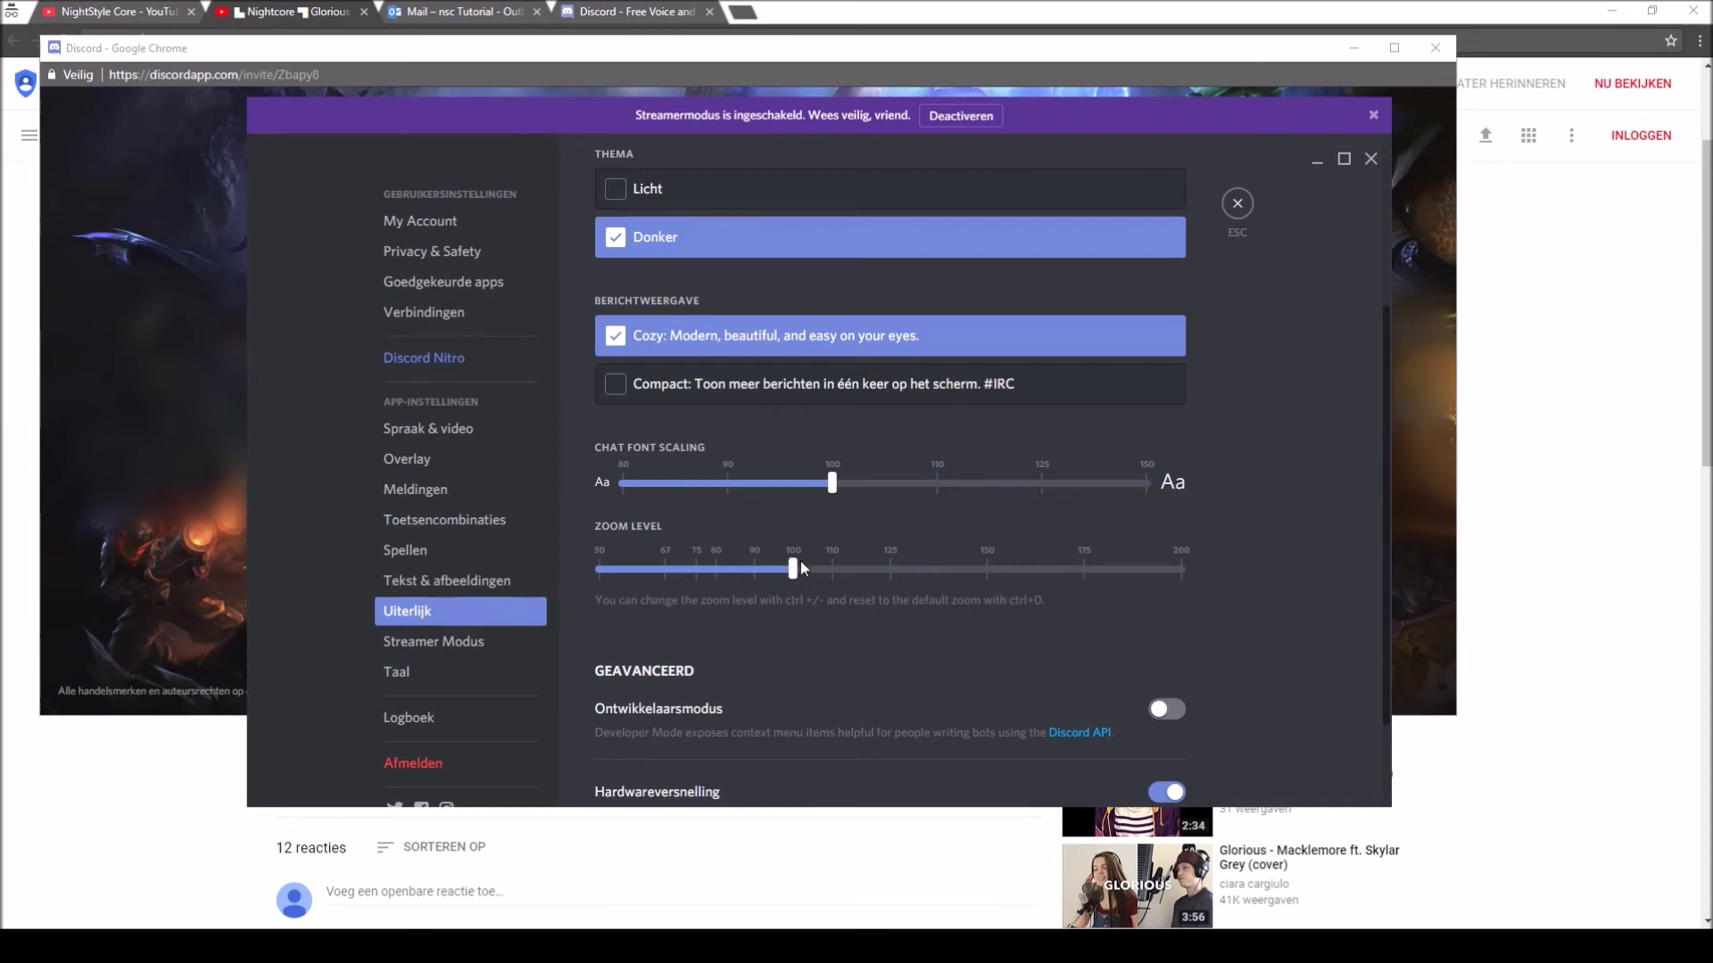
scroll(801, 589, "down", 2)
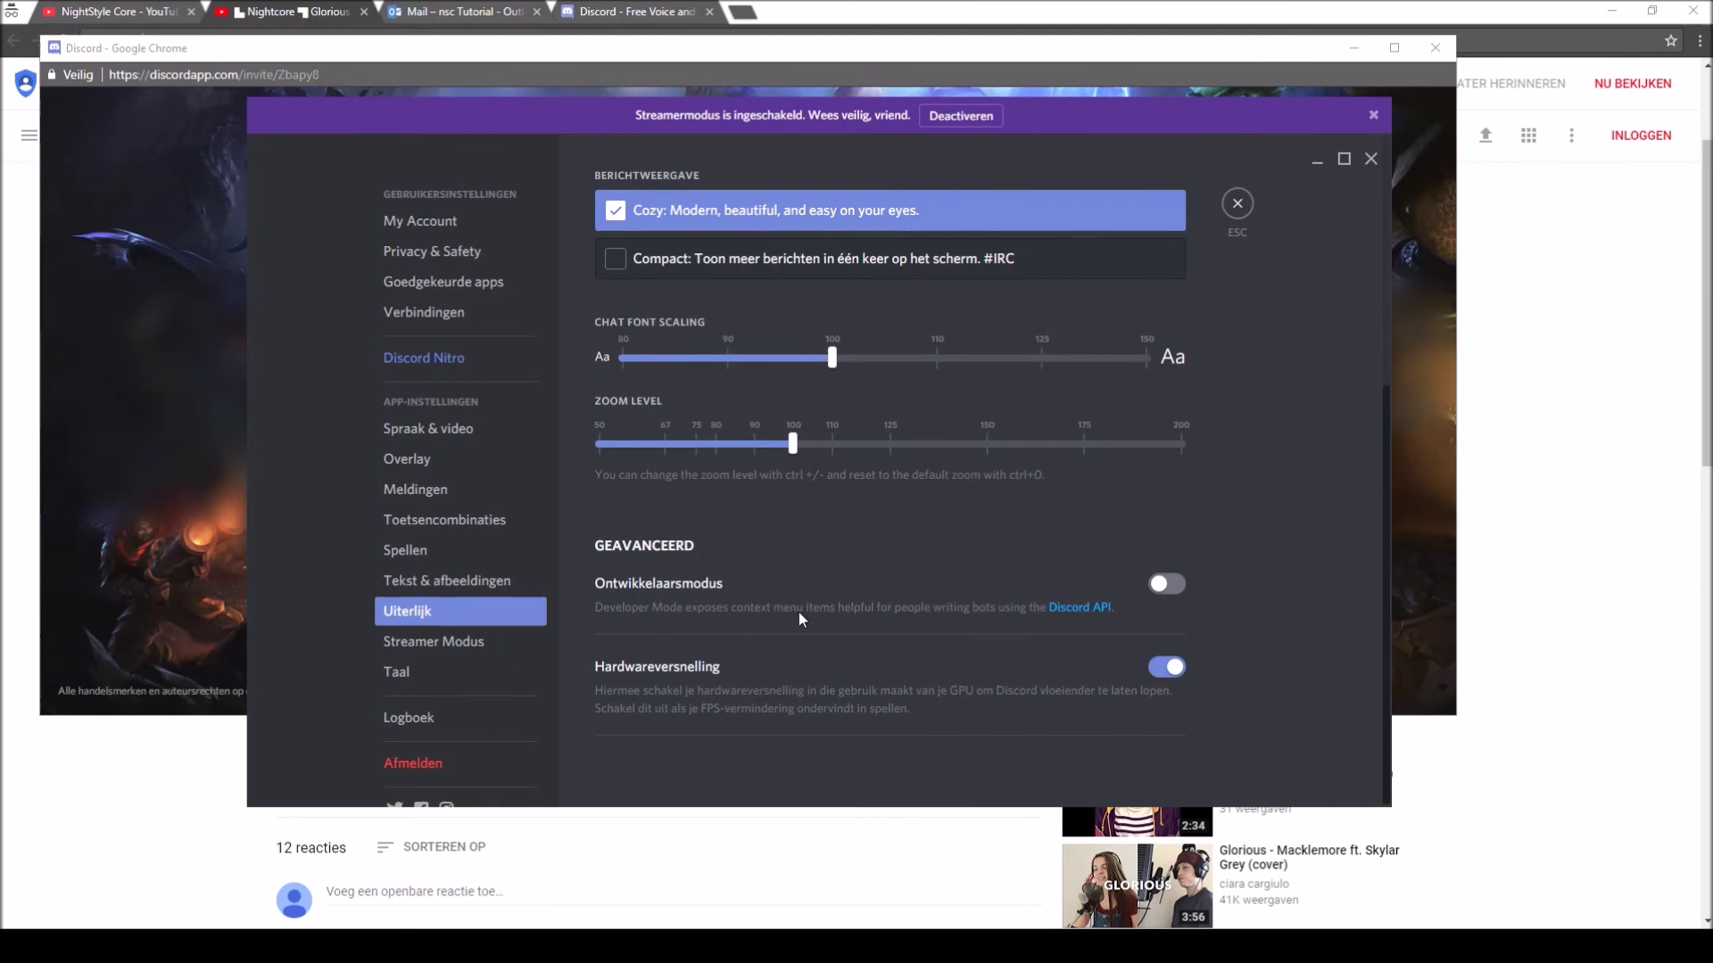
scroll(927, 526, "up", 5)
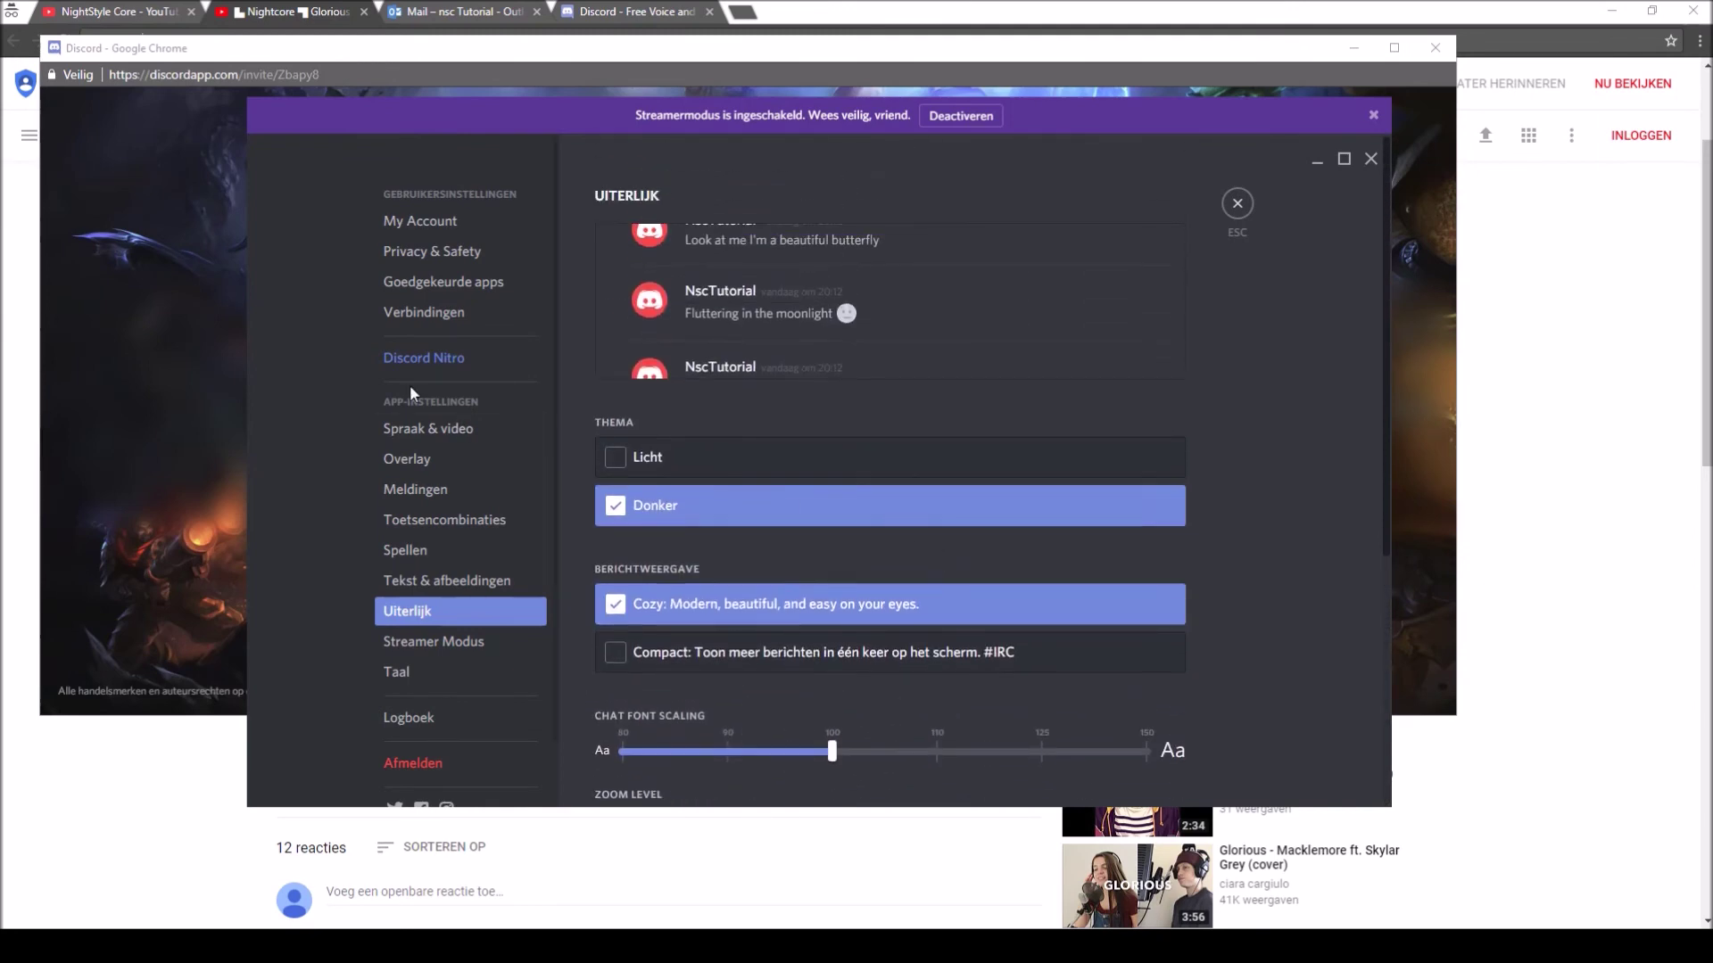
left_click(434, 458)
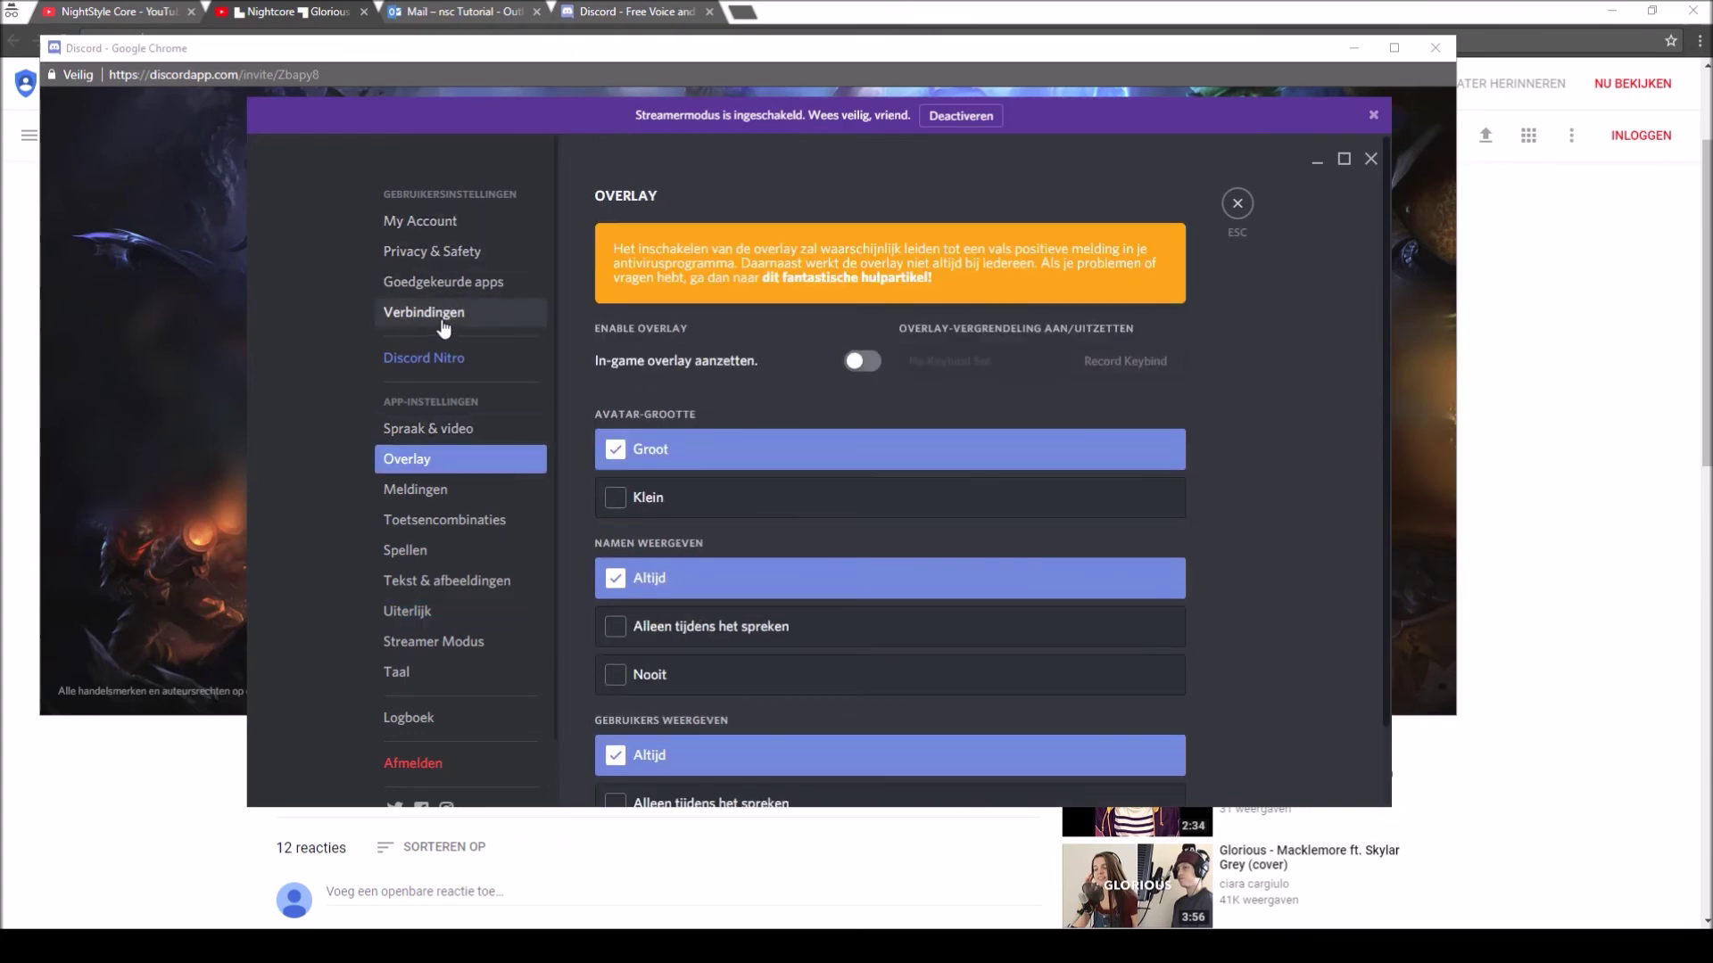
Step: View the app-wide notification settings and check the AFK push timeout choices unchanged
left_click(455, 483)
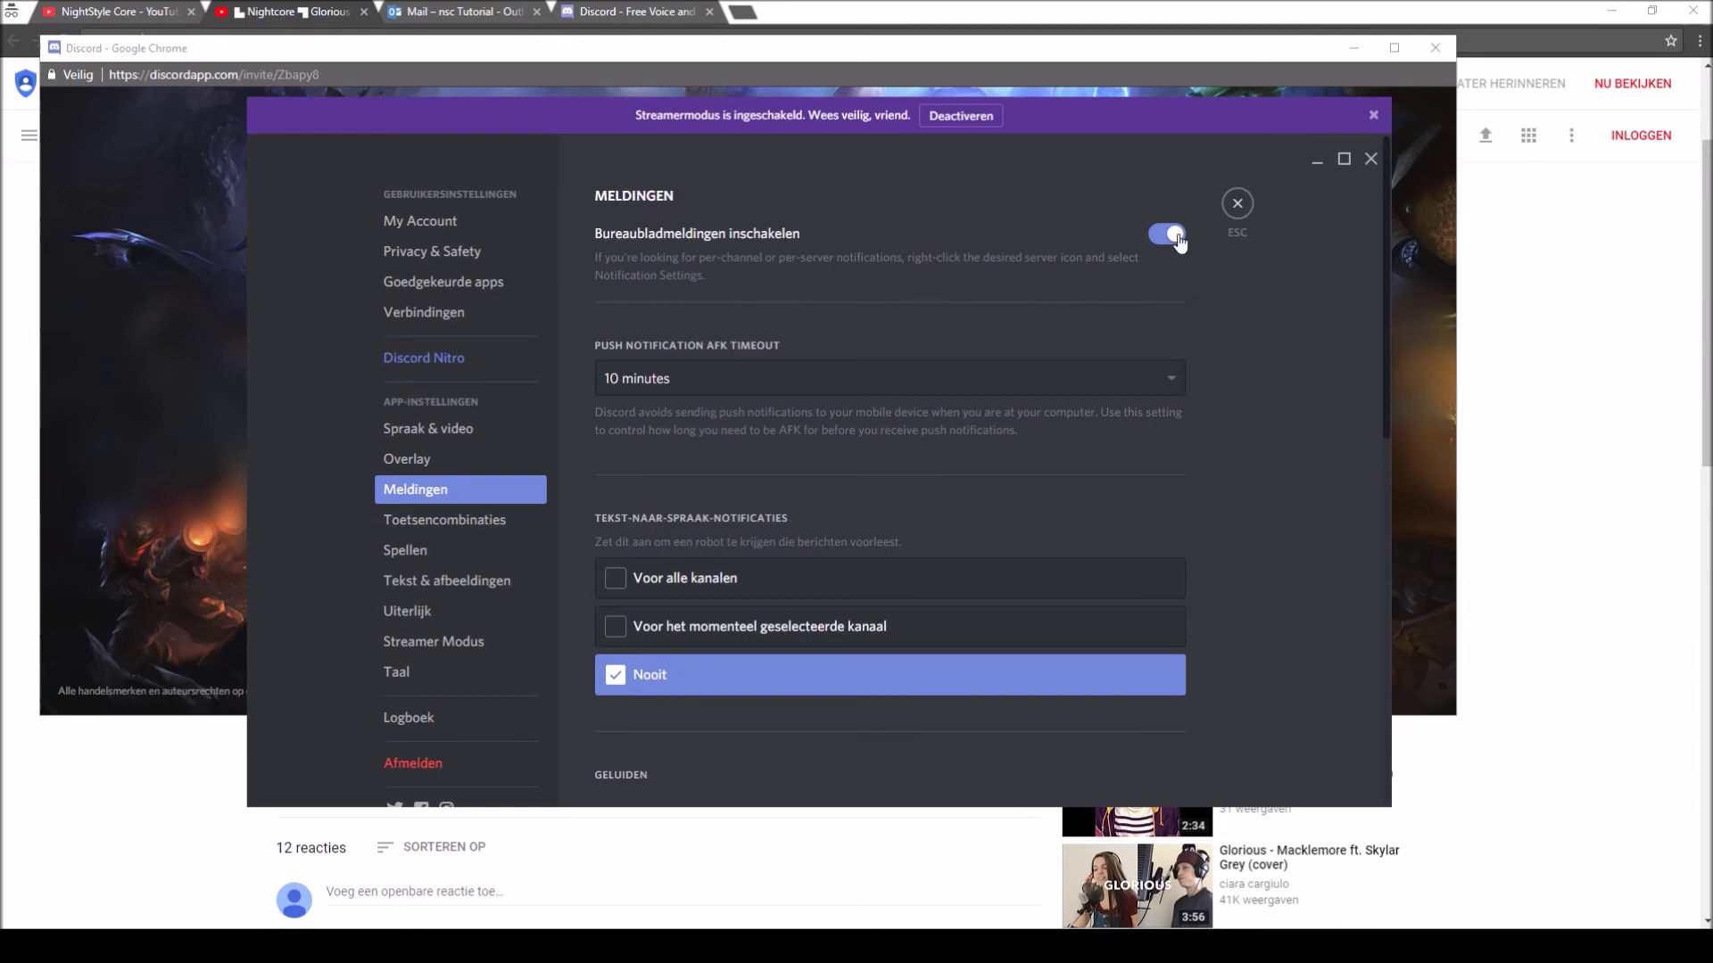
left_click(881, 382)
left_click(828, 264)
Step: Scroll through the notification sound options, then leave the user settings
scroll(803, 625, "down", 2)
scroll(715, 603, "down", 1)
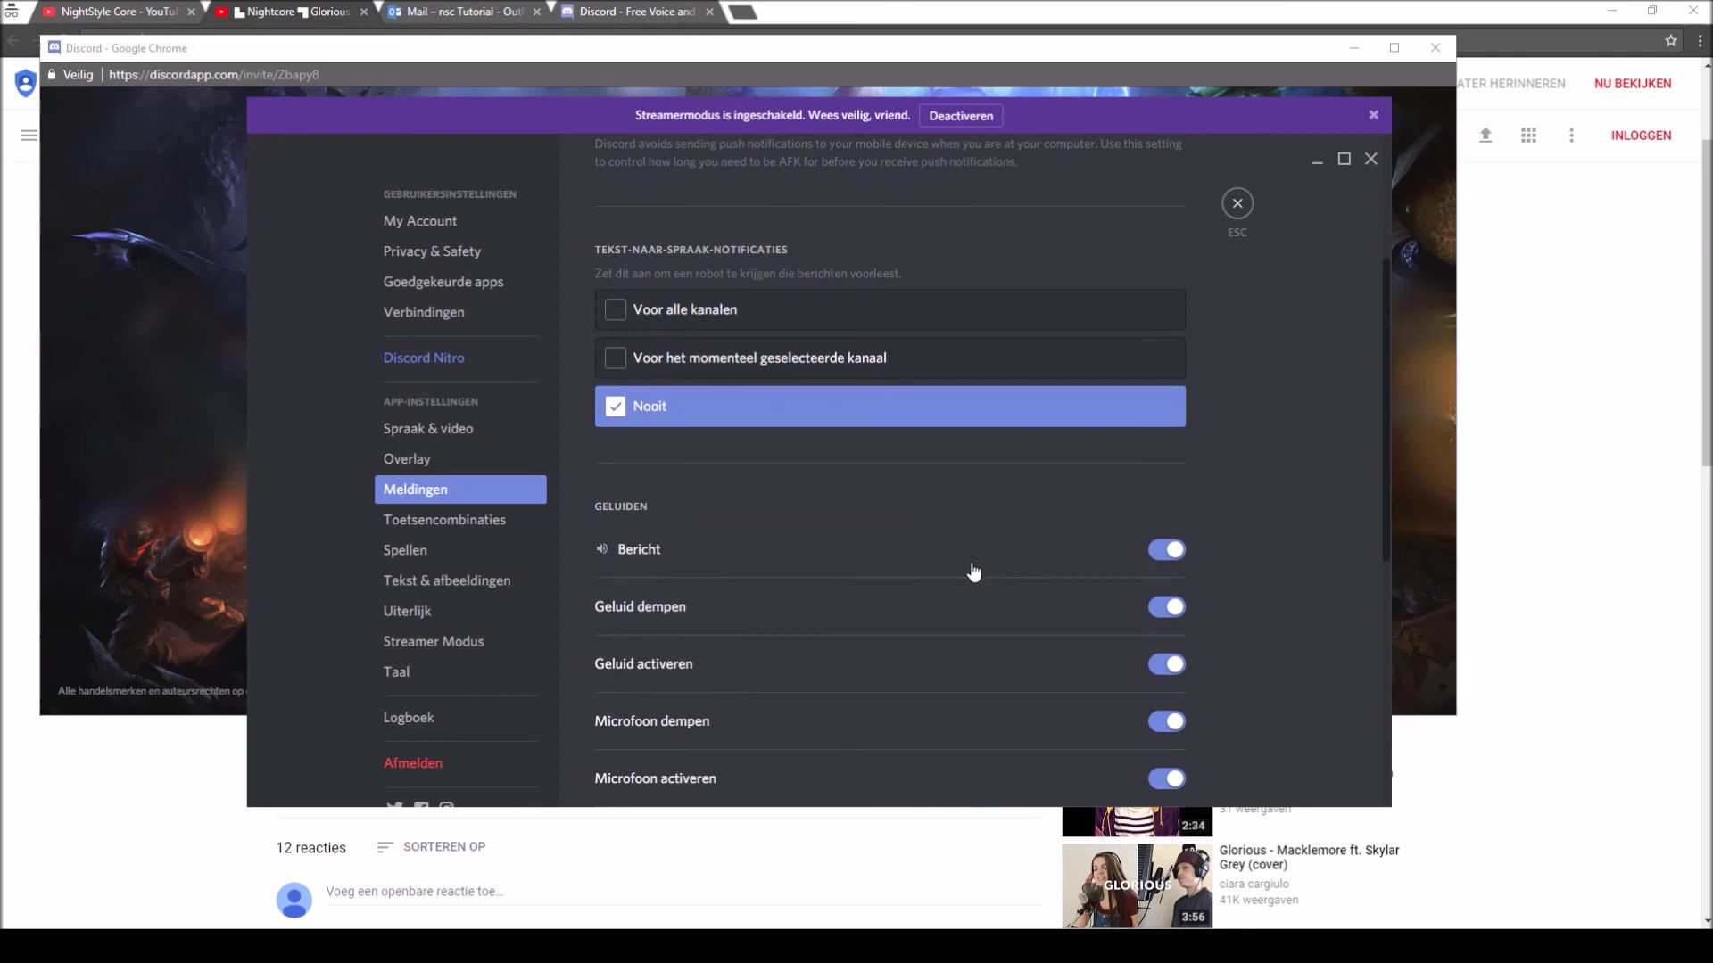
scroll(1026, 535, "down", 1)
scroll(1143, 547, "down", 5)
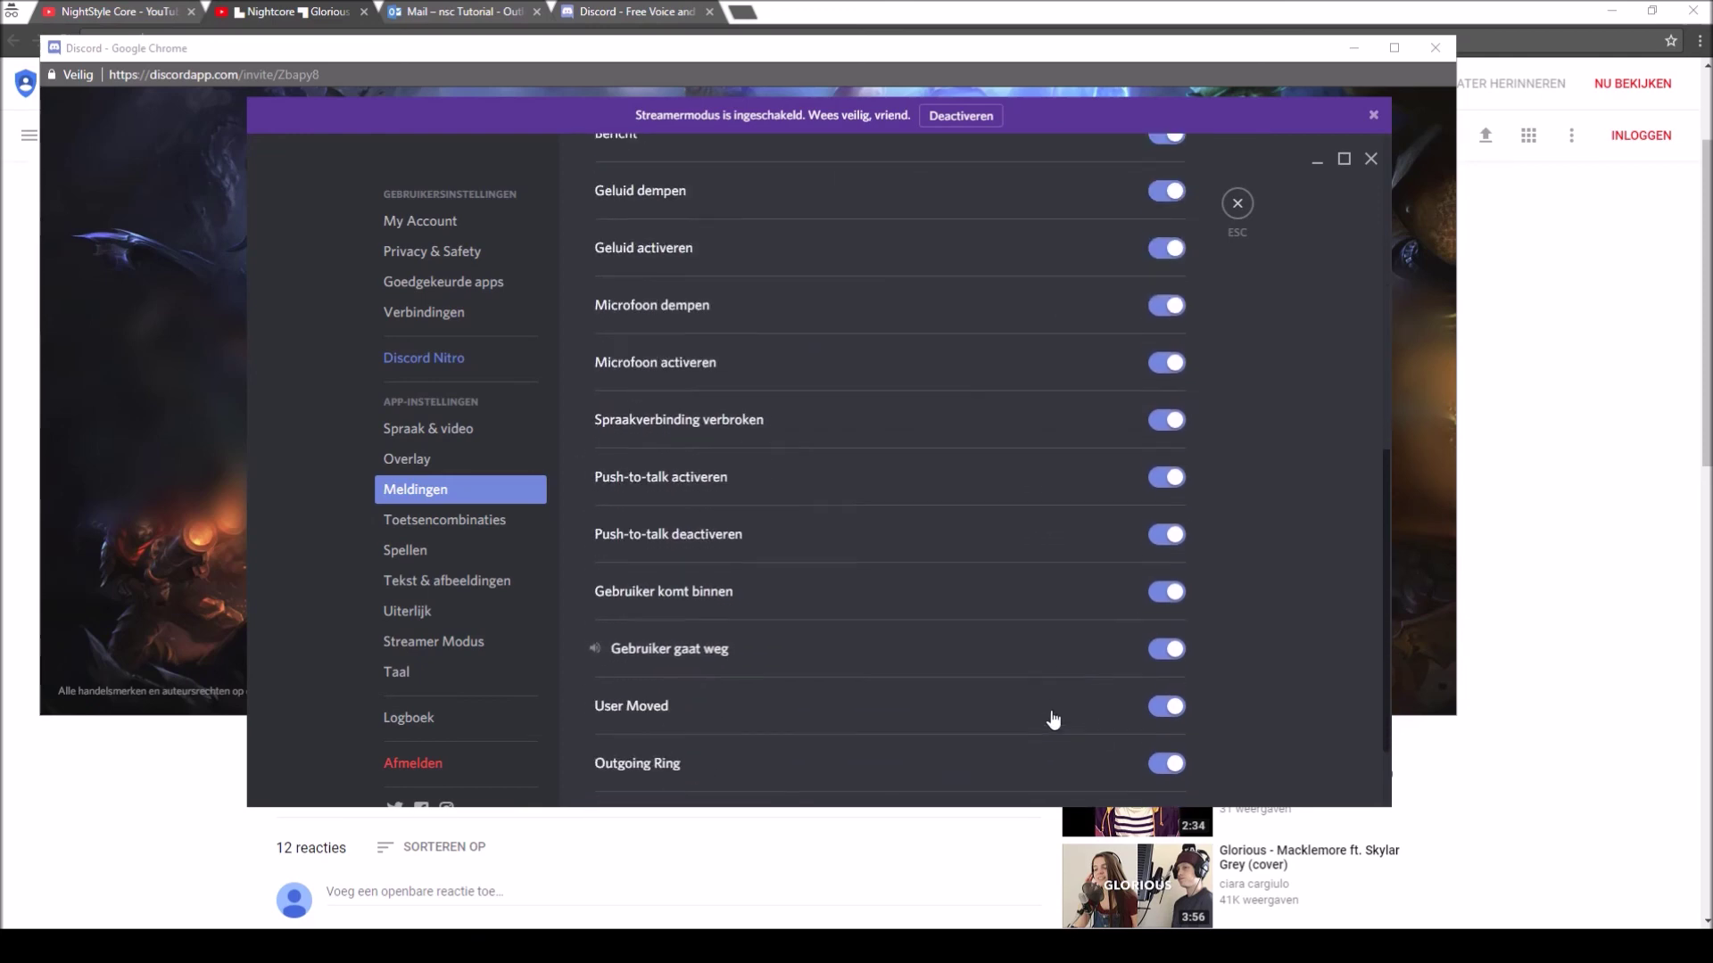
scroll(704, 651, "up", 8)
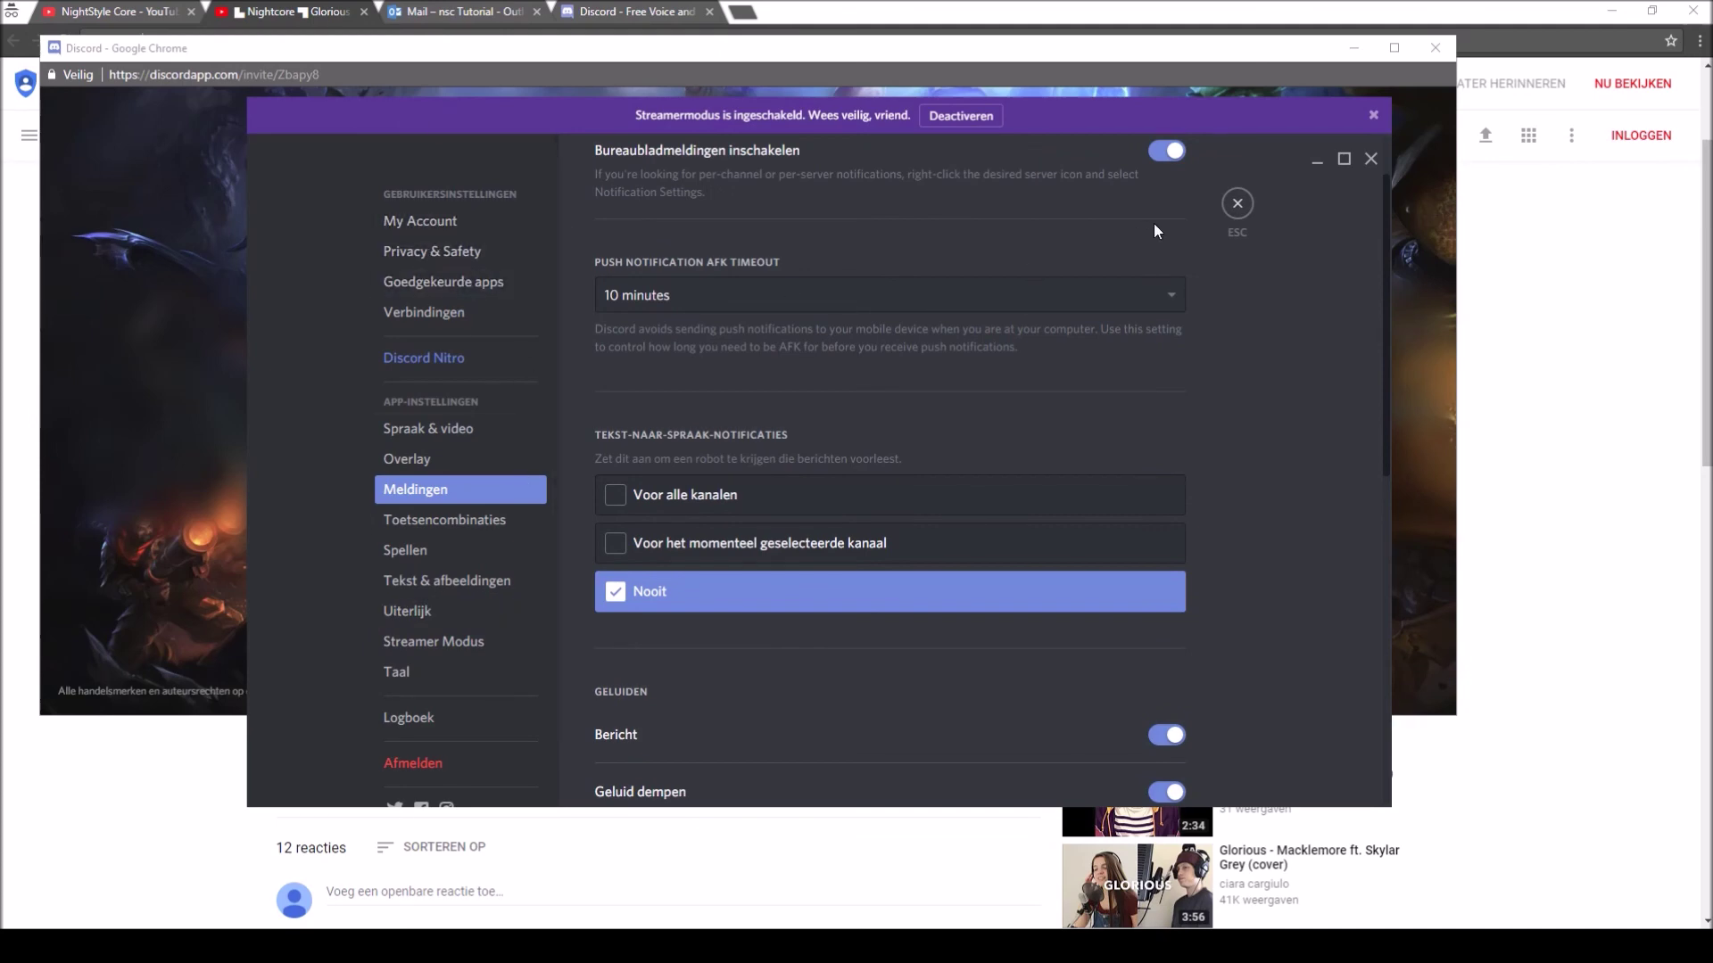
left_click(1243, 215)
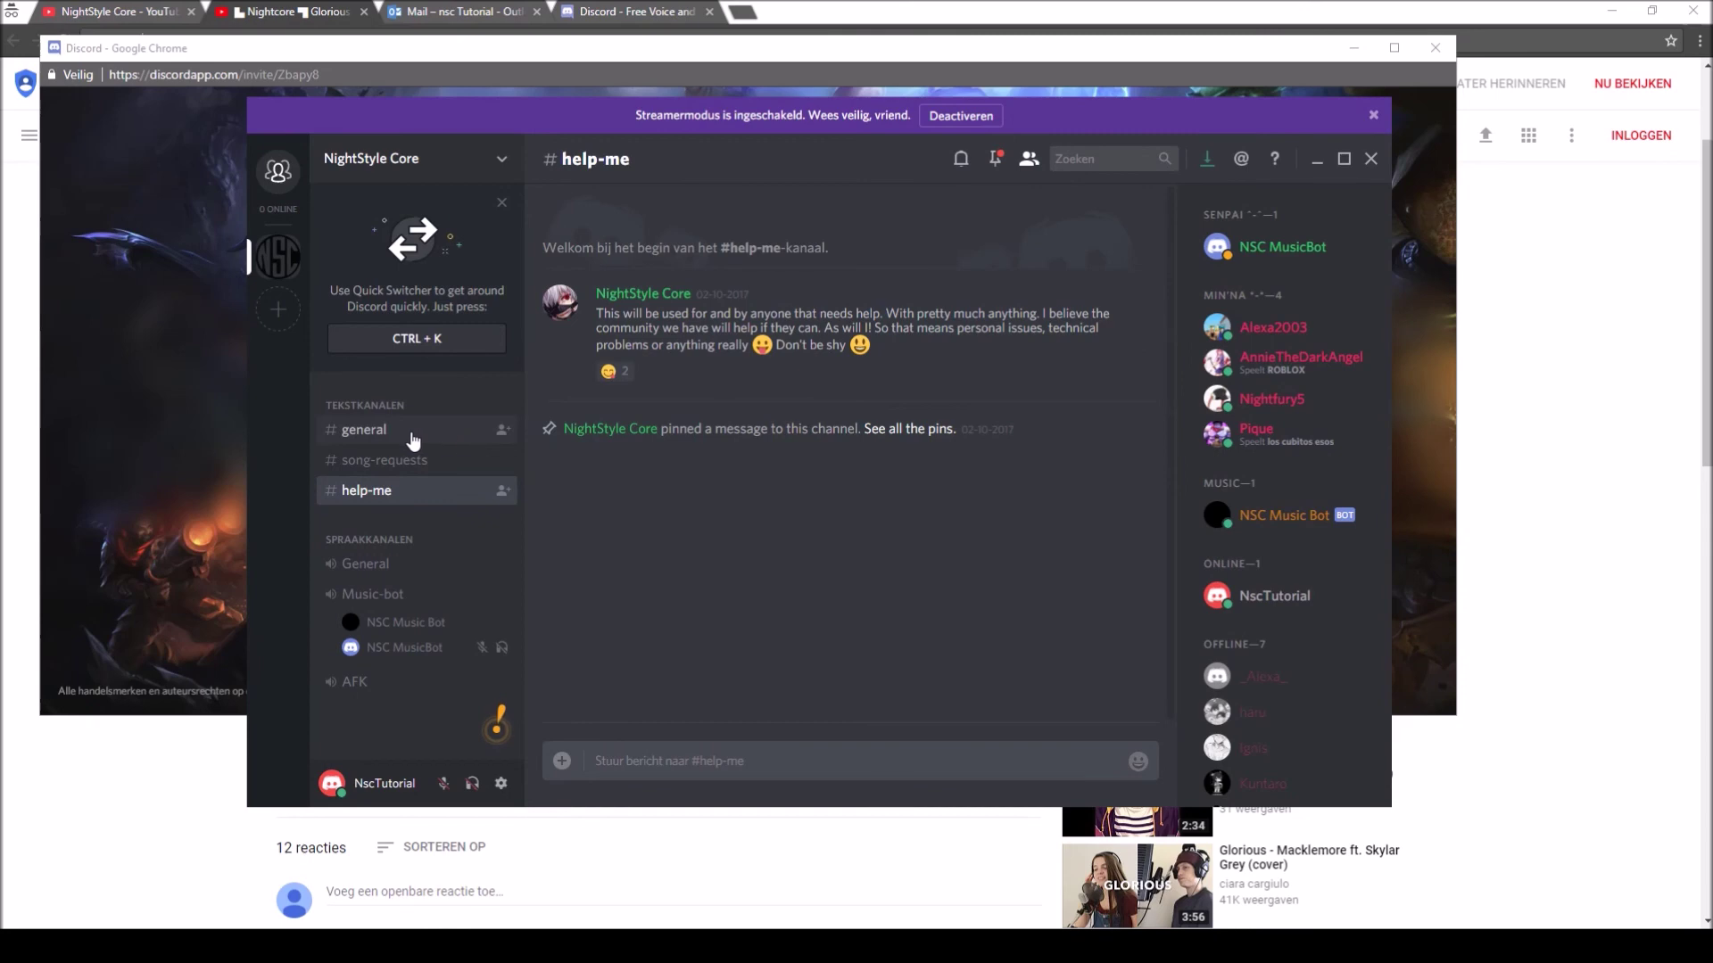
Step: Open the #general text channel of NightStyle Core
left_click(410, 430)
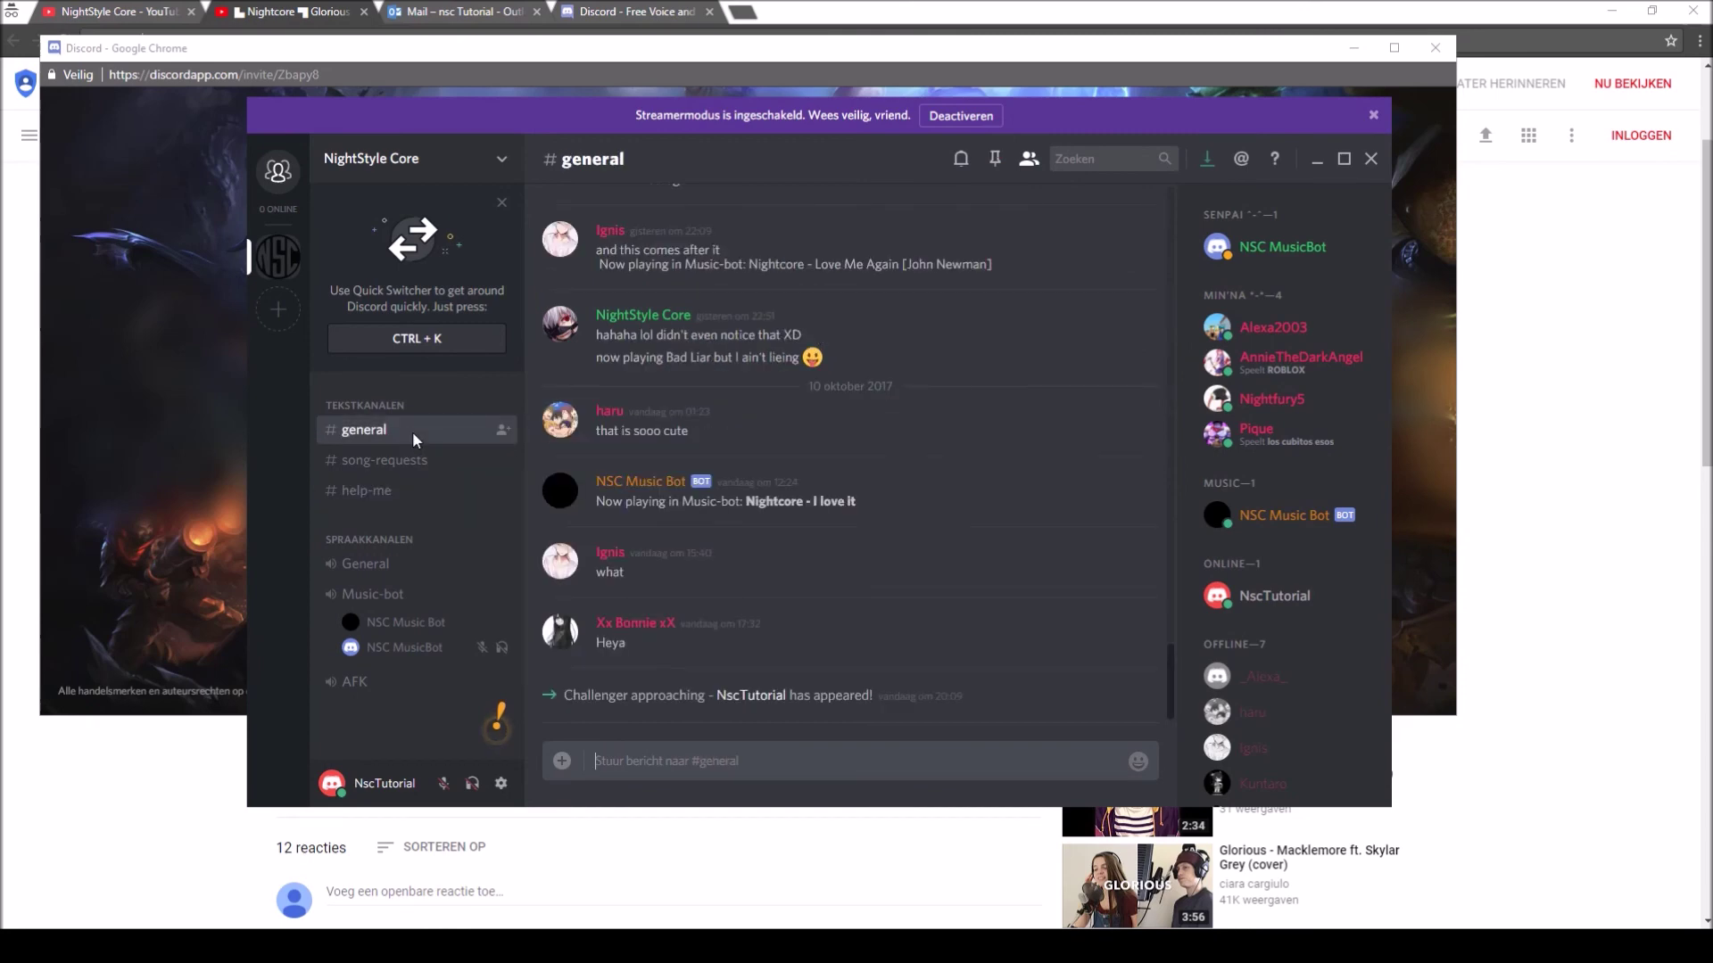